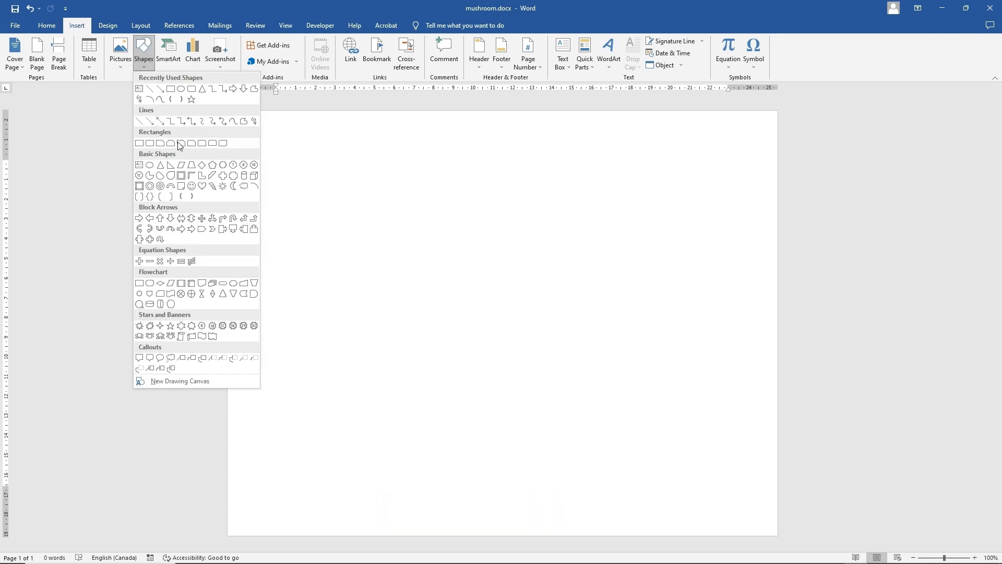
Step: Draw a flowchart Delay shape about 7.65 by 4.58 cm, rotate it so the dome faces up, and place it right of the page's upper centre
click(254, 293)
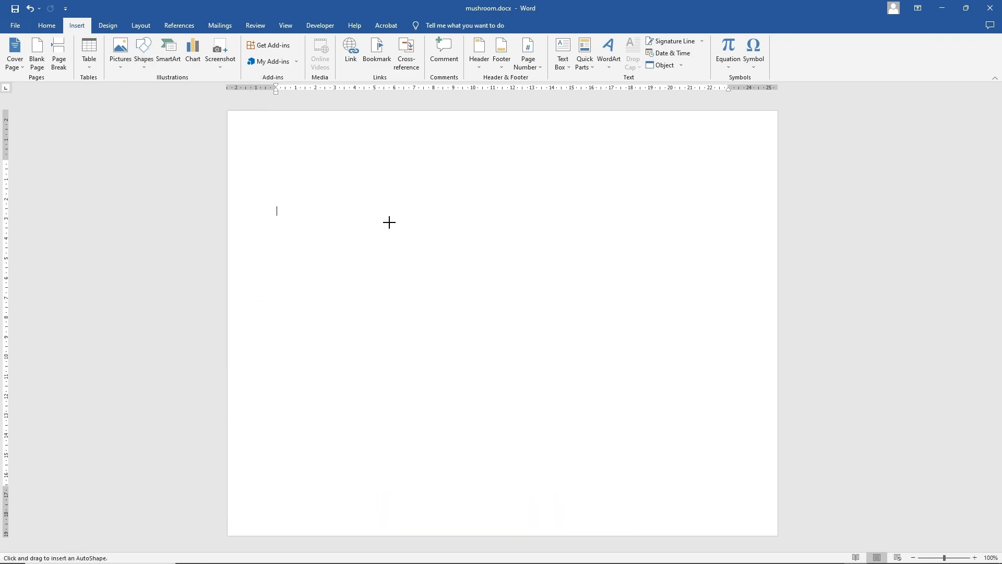
drag(390, 223, 481, 374)
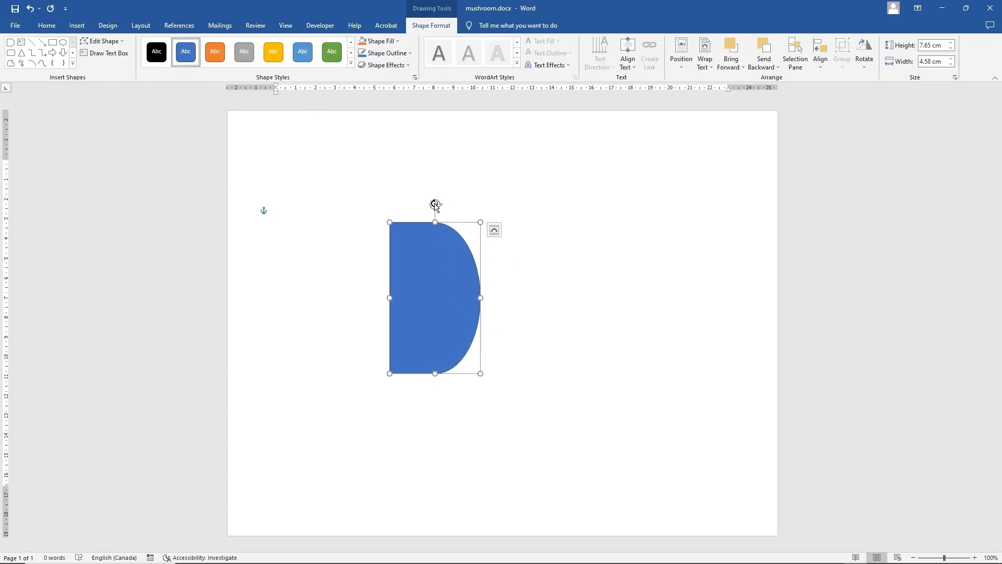
drag(436, 204, 378, 297)
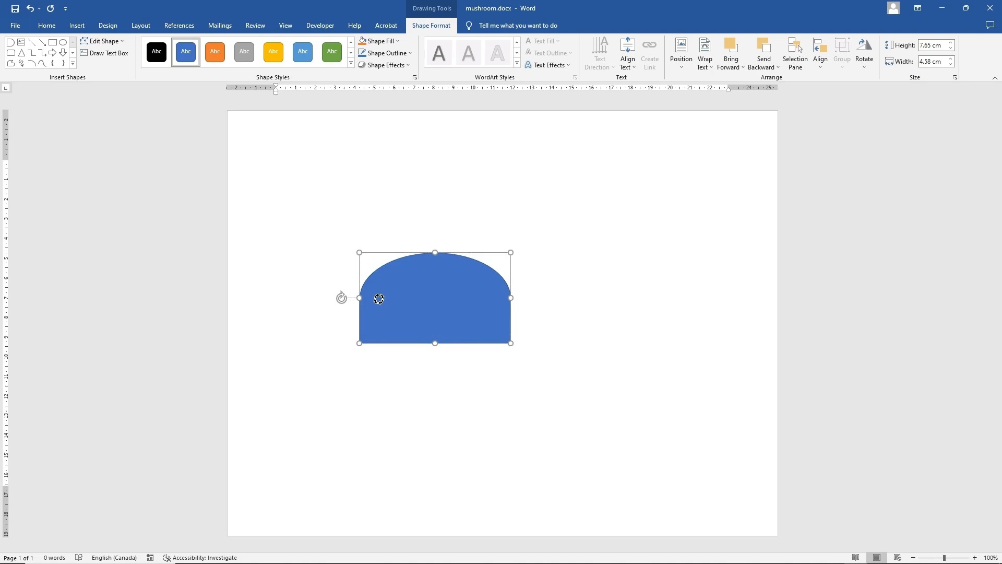
drag(449, 310, 542, 261)
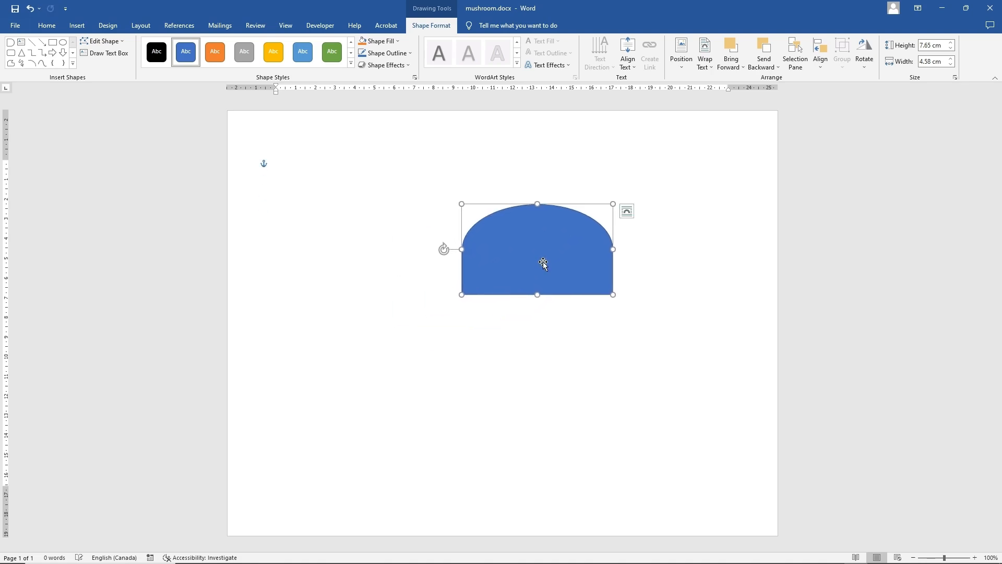
Step: Fill the dome shape with a dark orange-red chosen from the standard colour honeycomb
click(380, 44)
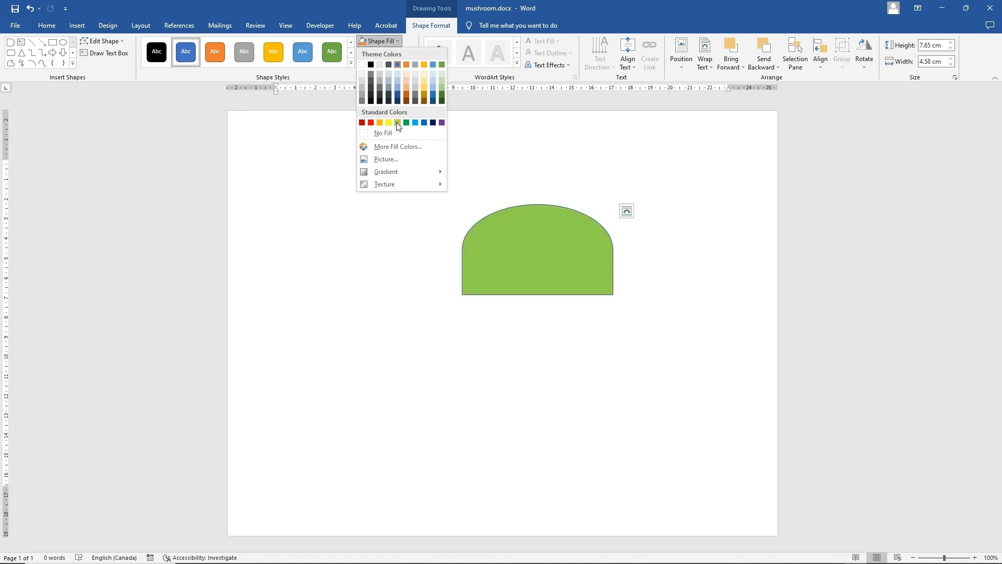
click(398, 146)
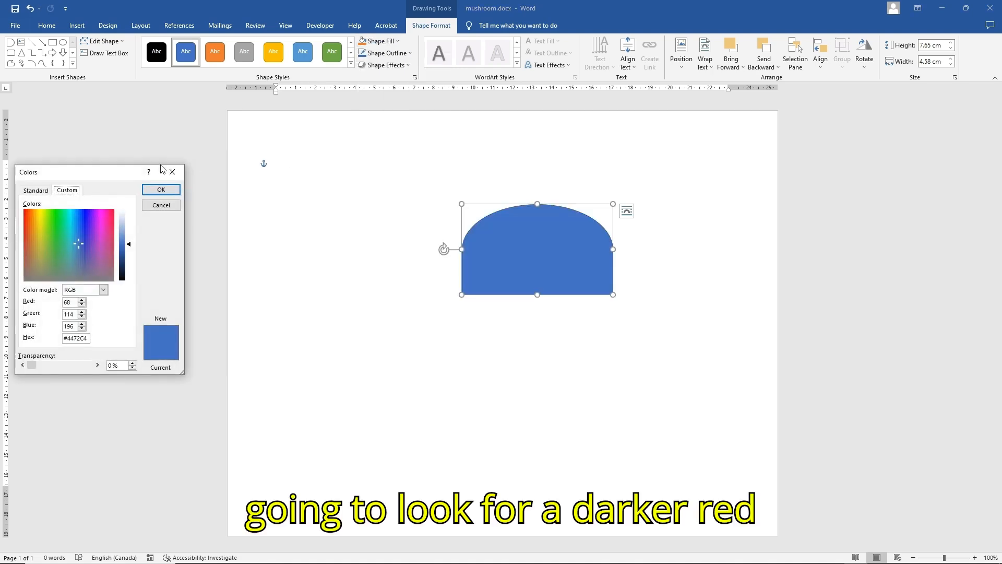
click(36, 191)
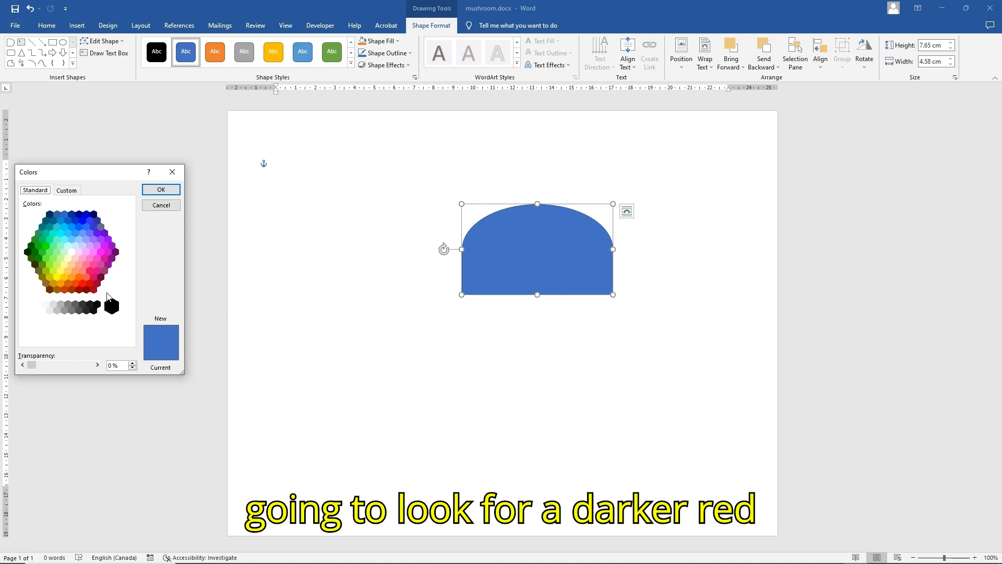
click(65, 290)
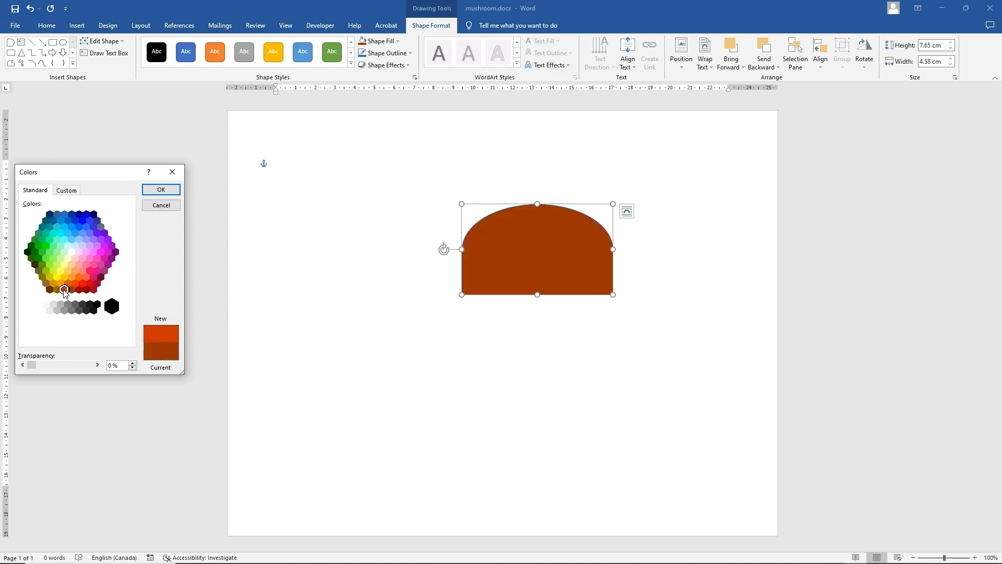
click(161, 189)
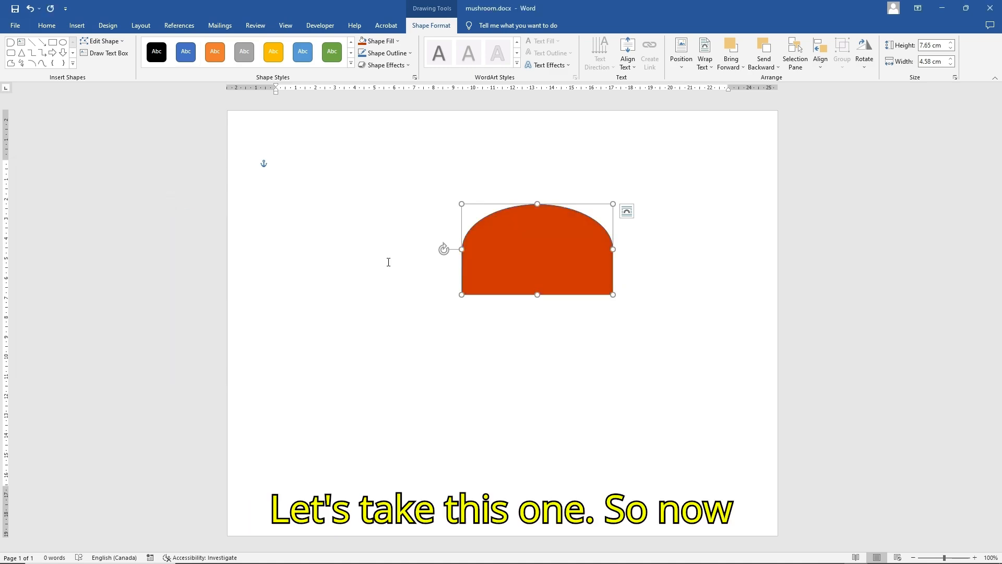
Step: Edit the dome's points: pull the lower-left corner slightly inward and upward and convert it to a smooth point
right_click(538, 265)
click(572, 357)
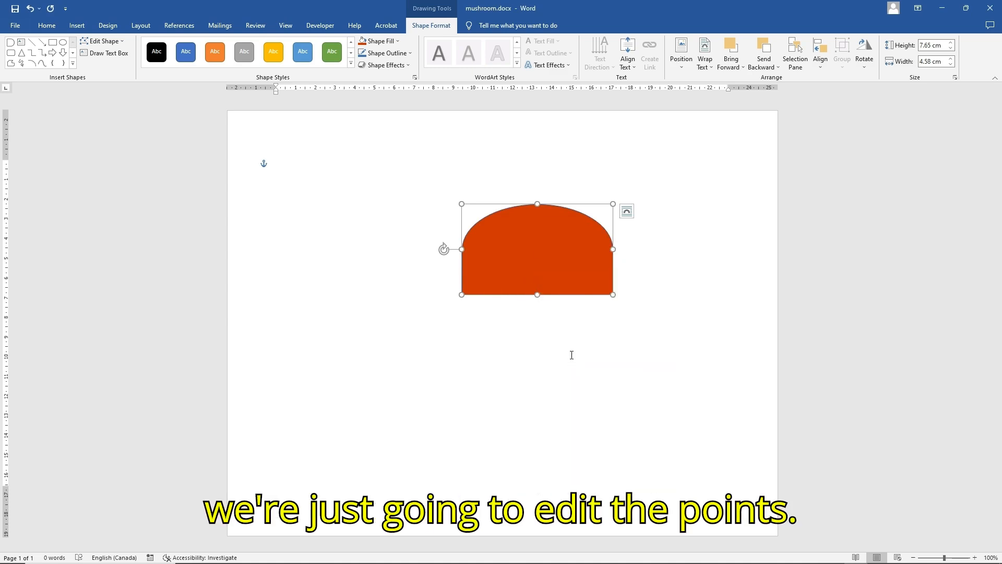
drag(462, 291, 466, 282)
right_click(466, 283)
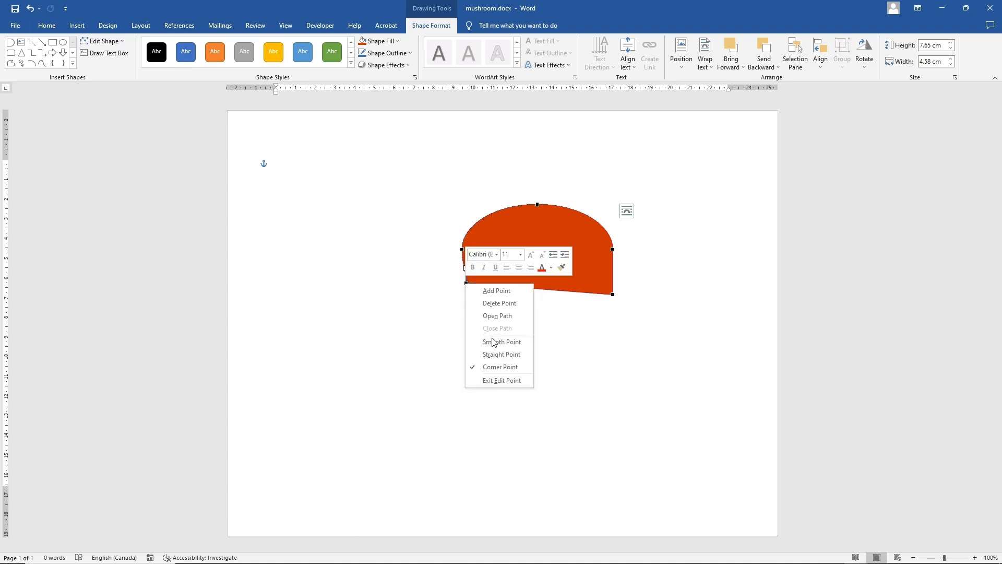
click(493, 342)
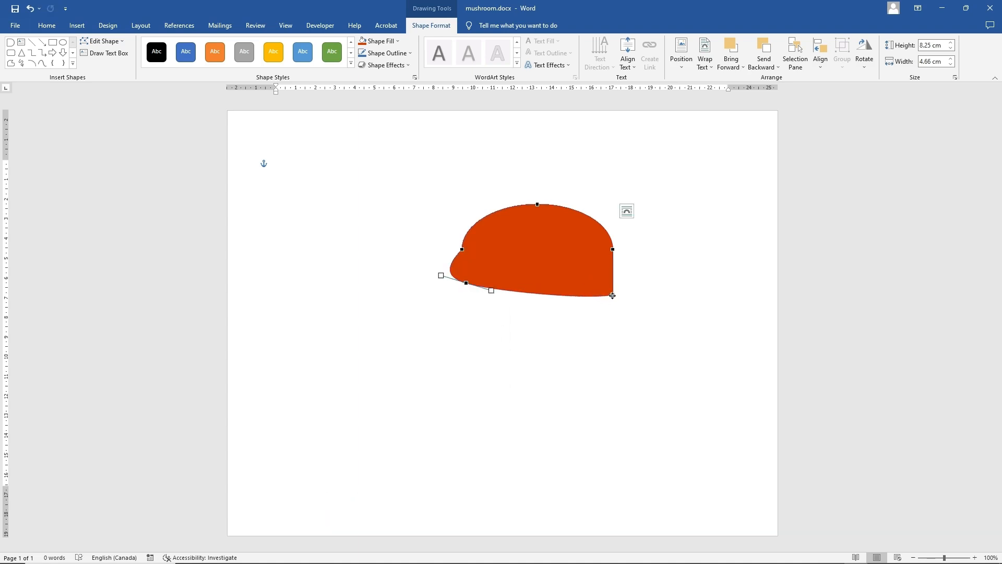
Step: Convert the dome's lower-right corner to a smooth point and reshape the right side into a flared mushroom-cap edge
right_click(613, 295)
click(641, 354)
drag(613, 280, 626, 254)
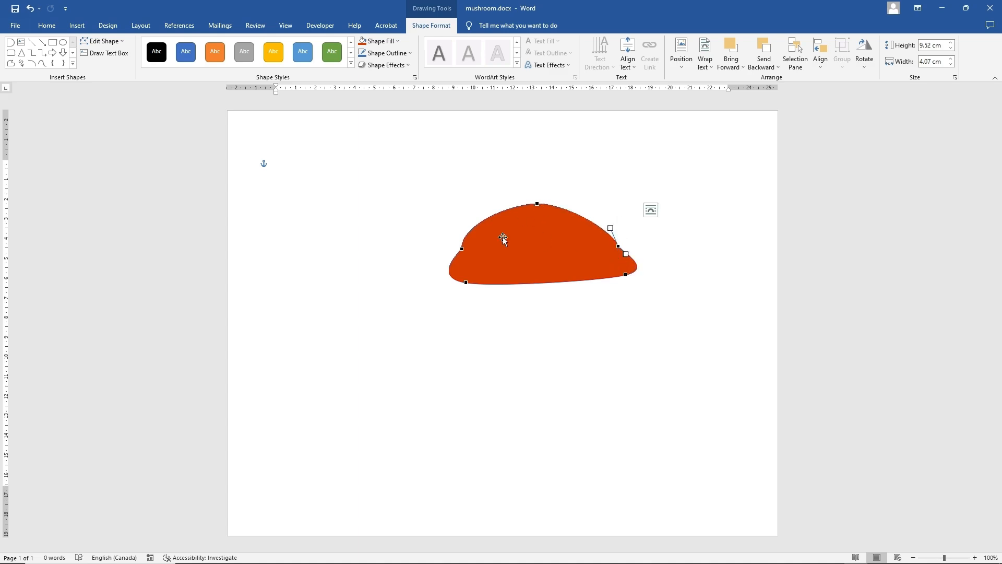
Step: Adjust the curve handles of the cap's left edge point to slope that side more gently, and finish point editing
click(461, 249)
drag(462, 224, 472, 229)
drag(450, 262, 453, 263)
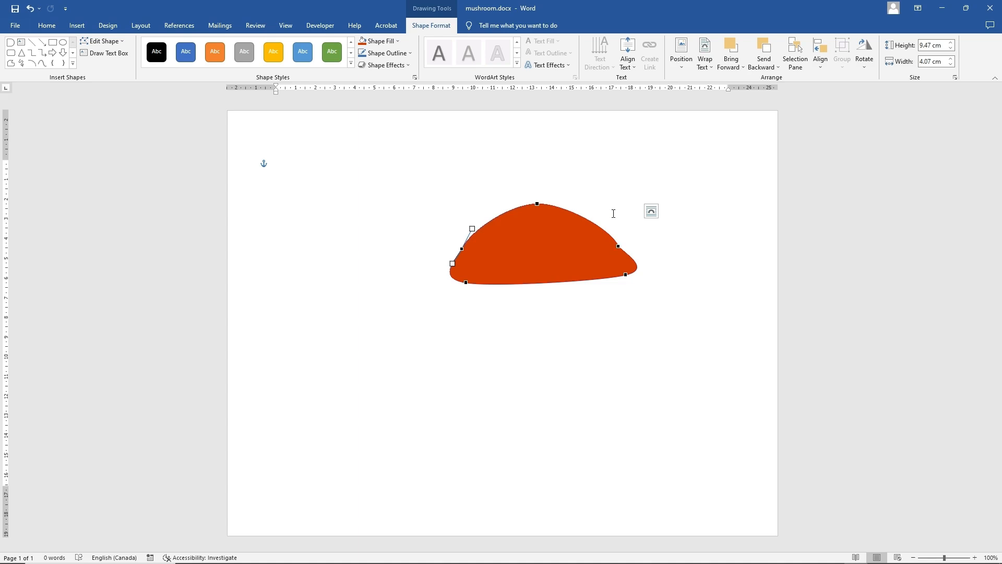
click(520, 251)
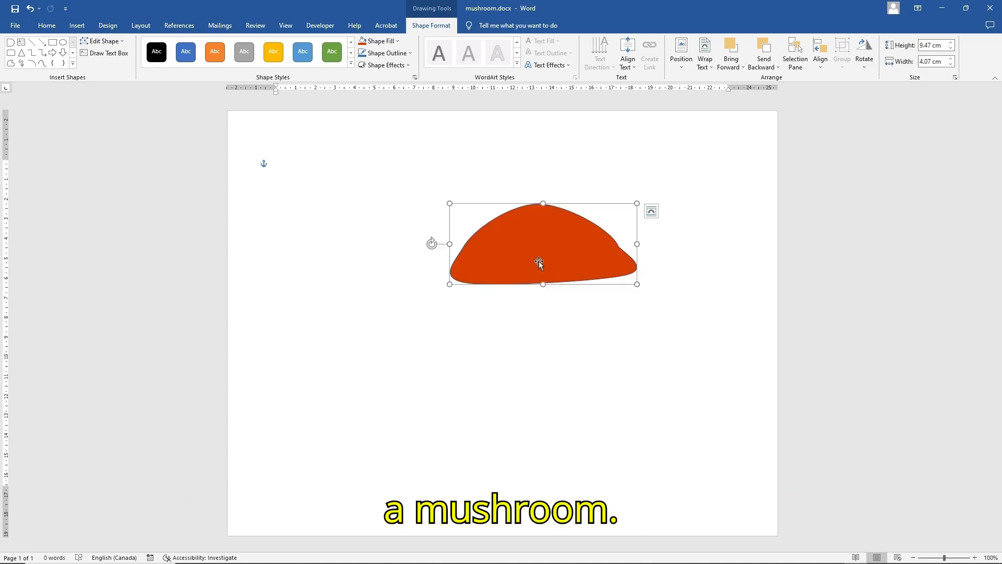
Step: Fill the cap with a dark-variation linear gradient that darkens toward its base, and move it to the page's upper left
click(388, 42)
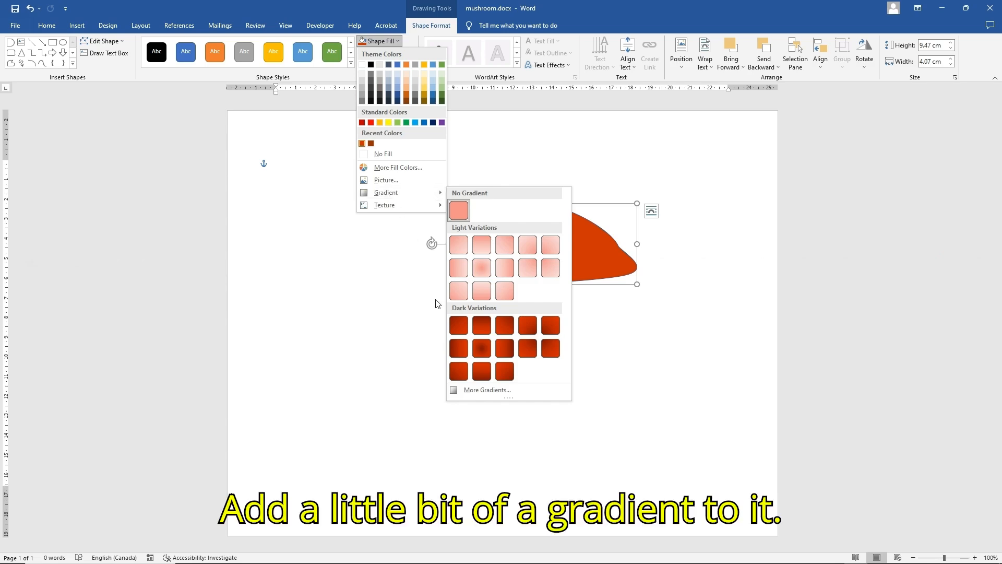
mouse_move(415, 193)
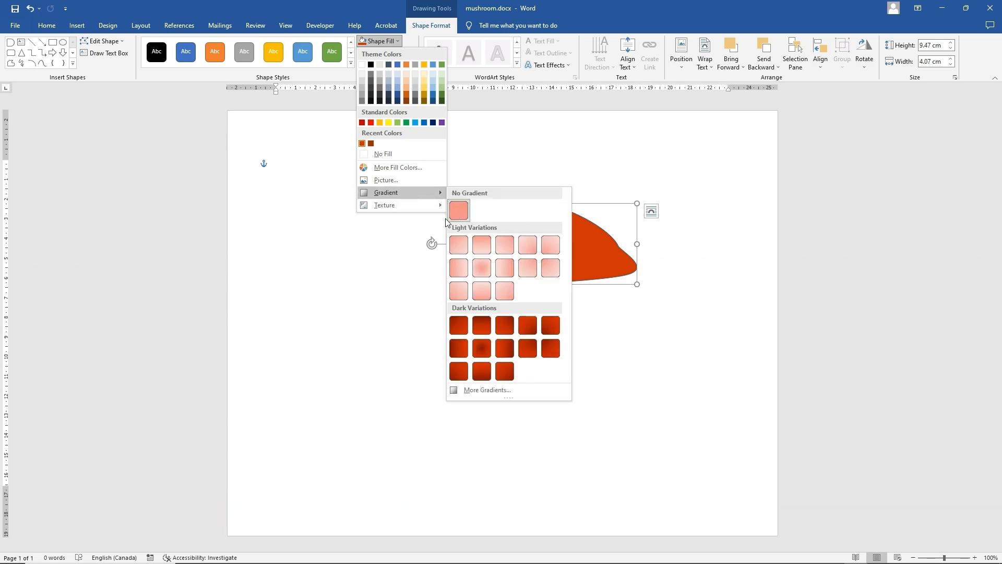
click(463, 348)
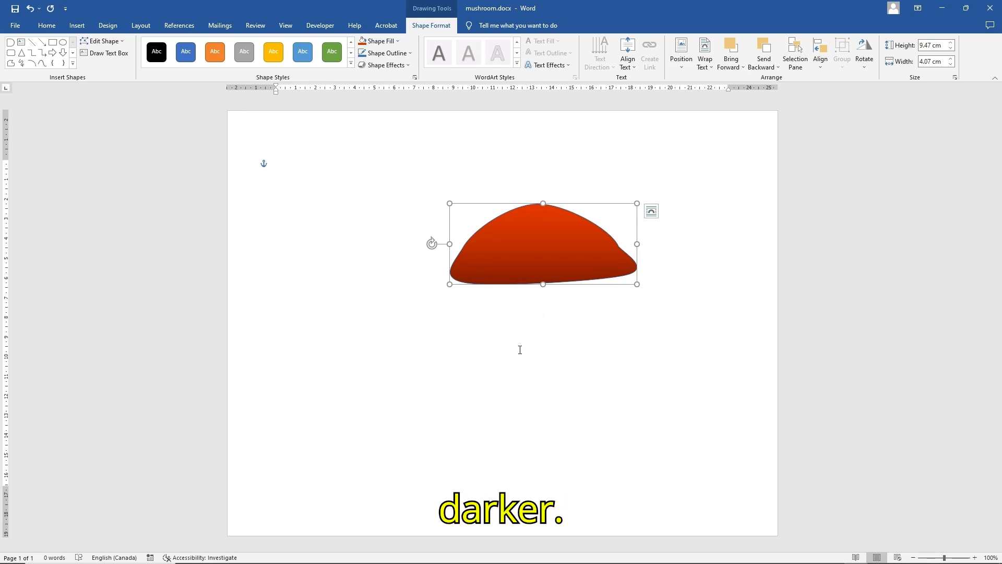
drag(540, 254, 383, 247)
click(383, 66)
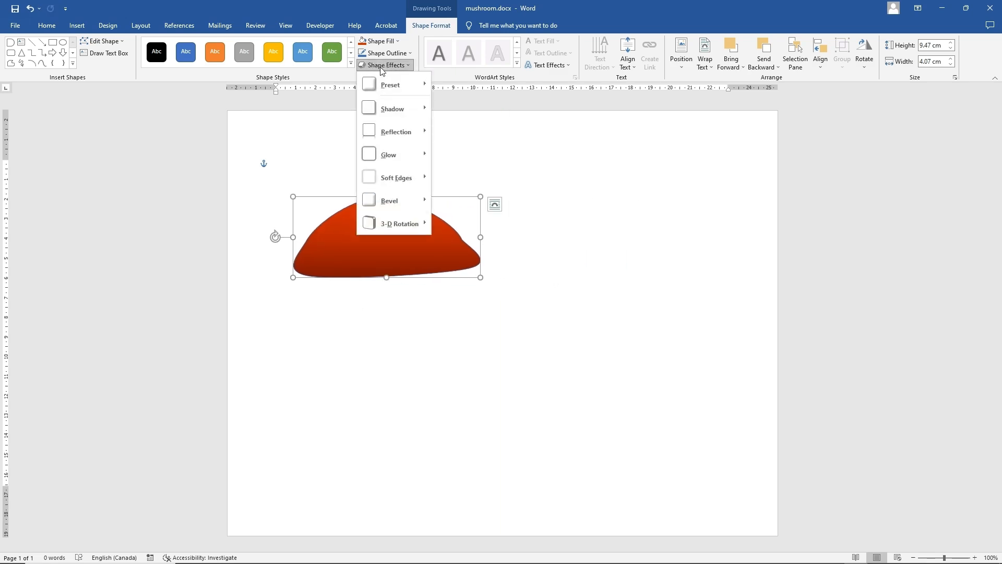
mouse_move(398, 208)
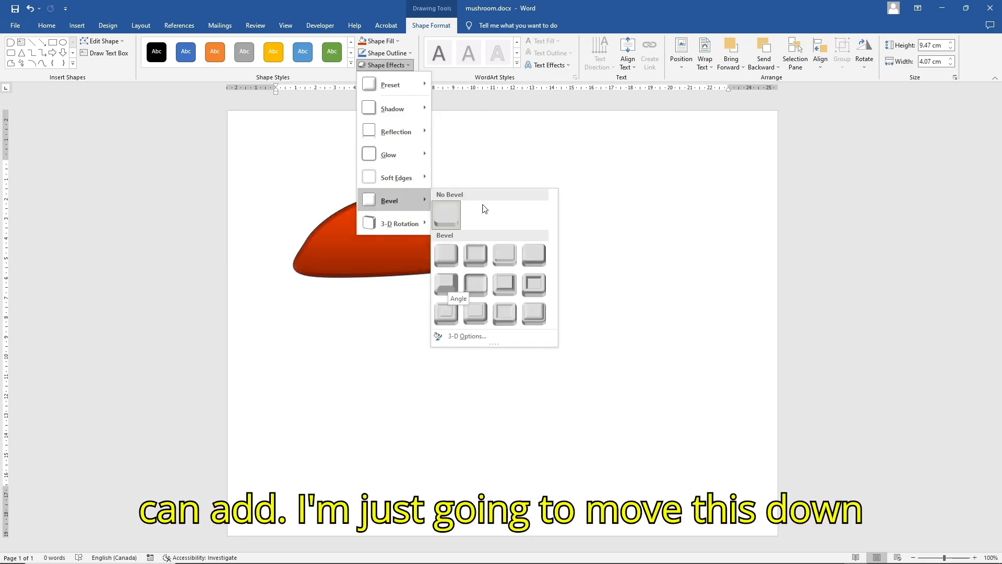
click(500, 237)
Step: Apply a soft rounded bevel to the mushroom cap, keeping it in view while choosing, and place it in the page's upper left
drag(403, 245, 374, 459)
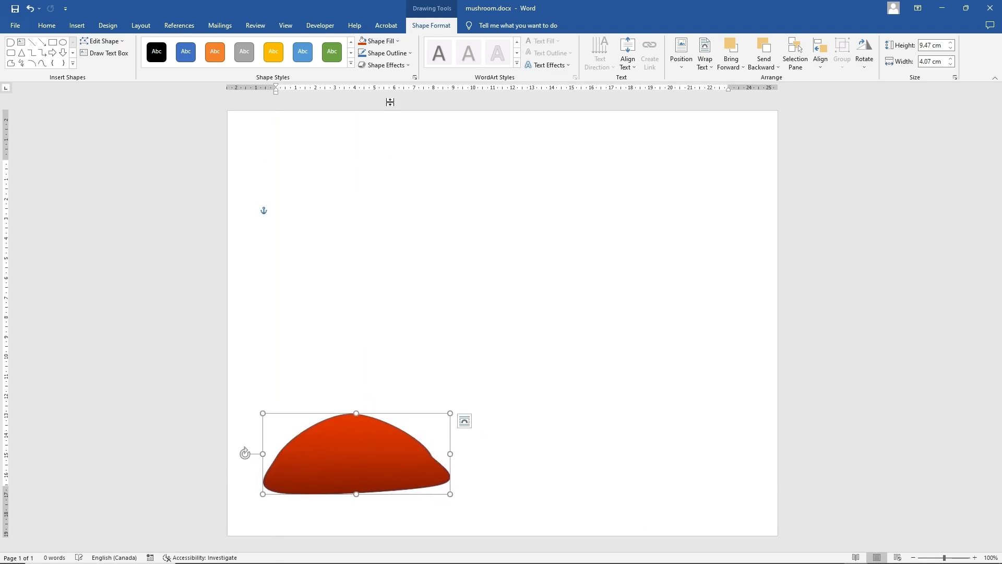
click(392, 65)
mouse_move(406, 197)
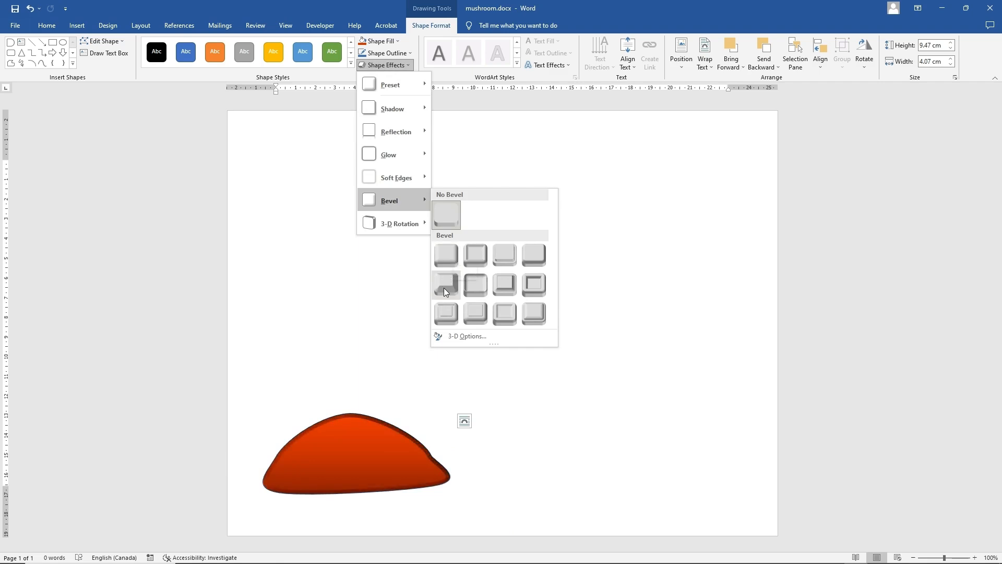
click(476, 286)
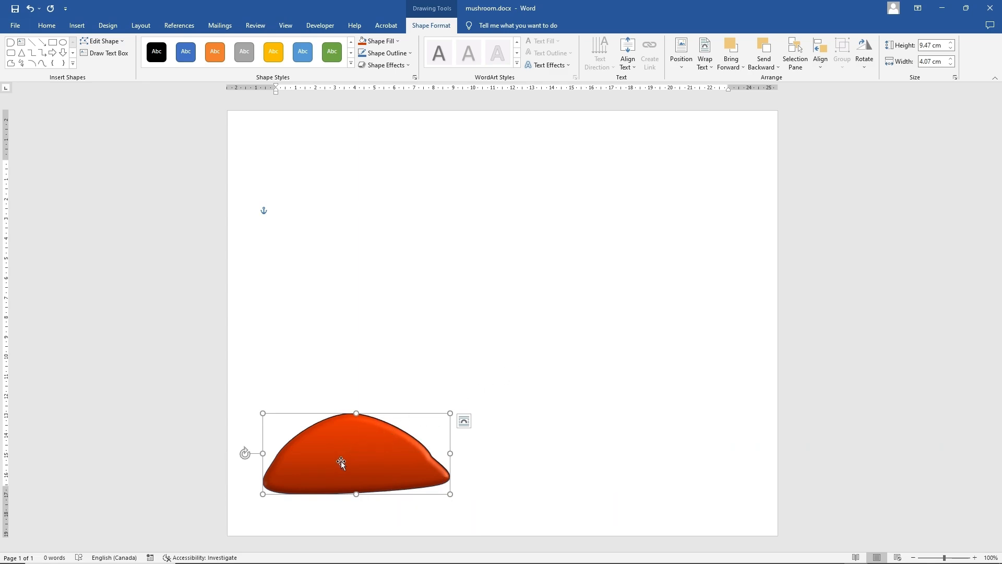
drag(341, 463, 370, 237)
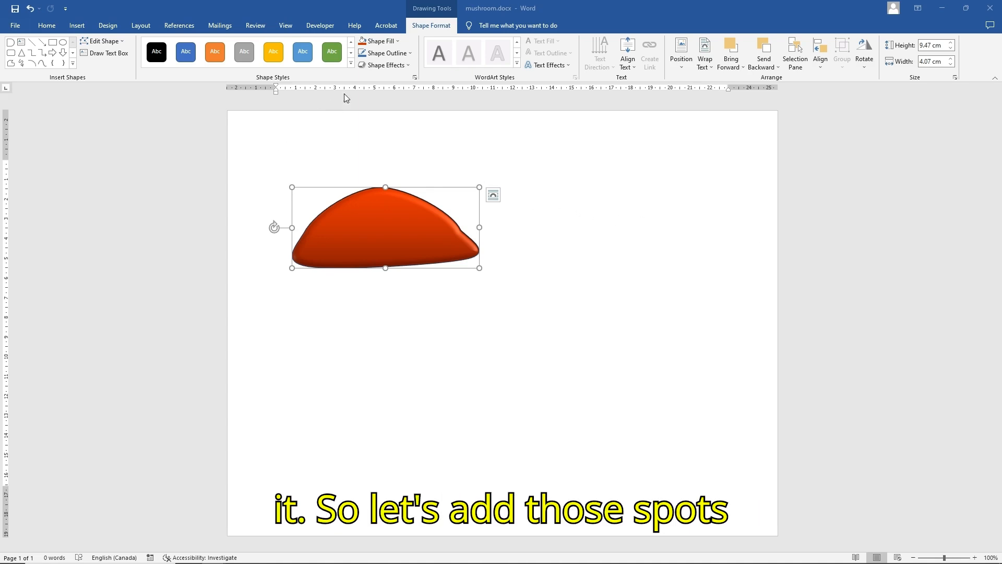
Step: Draw a small hexagon about 0.37 cm wide and high below the cap and fix its position on the page
click(77, 29)
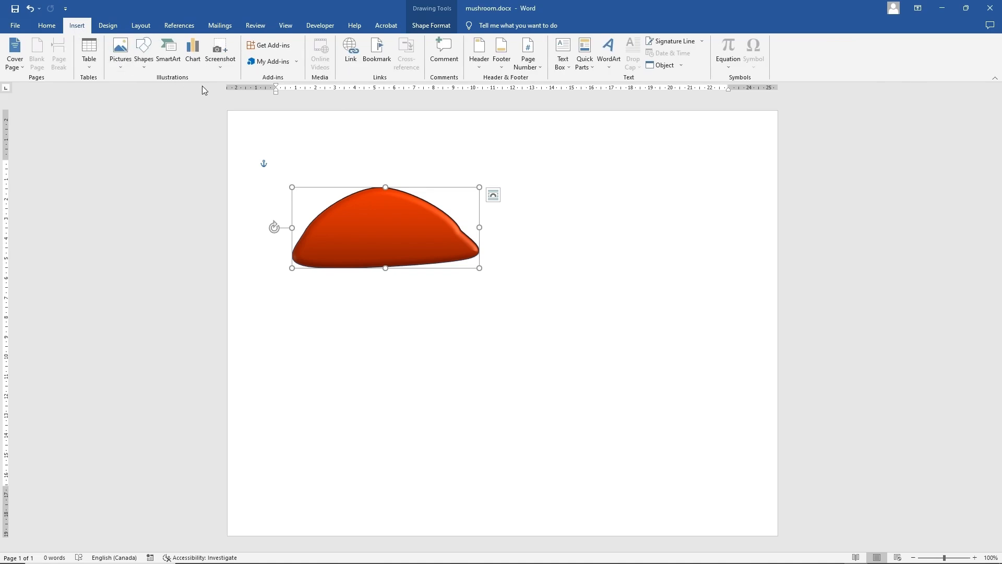
click(144, 55)
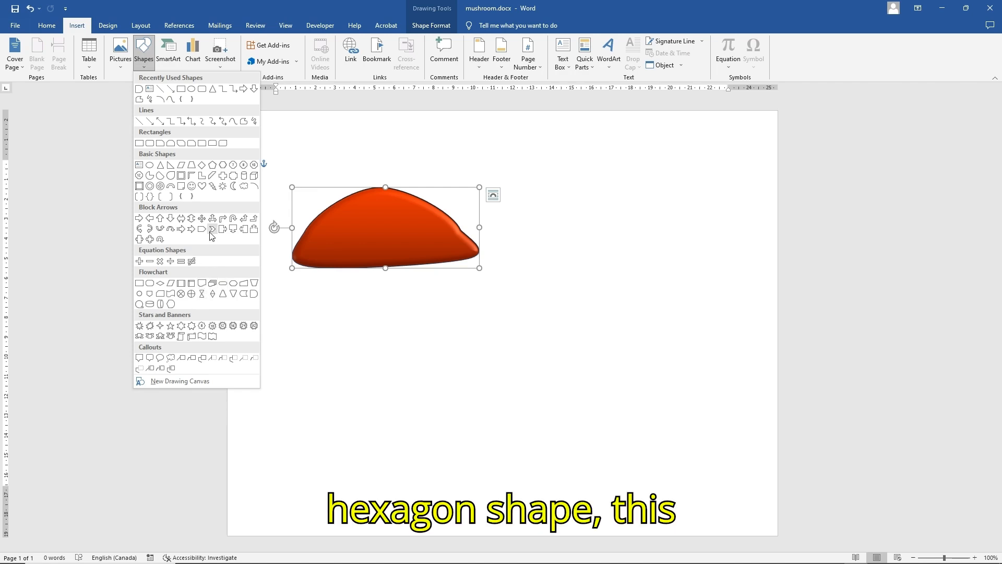
click(223, 165)
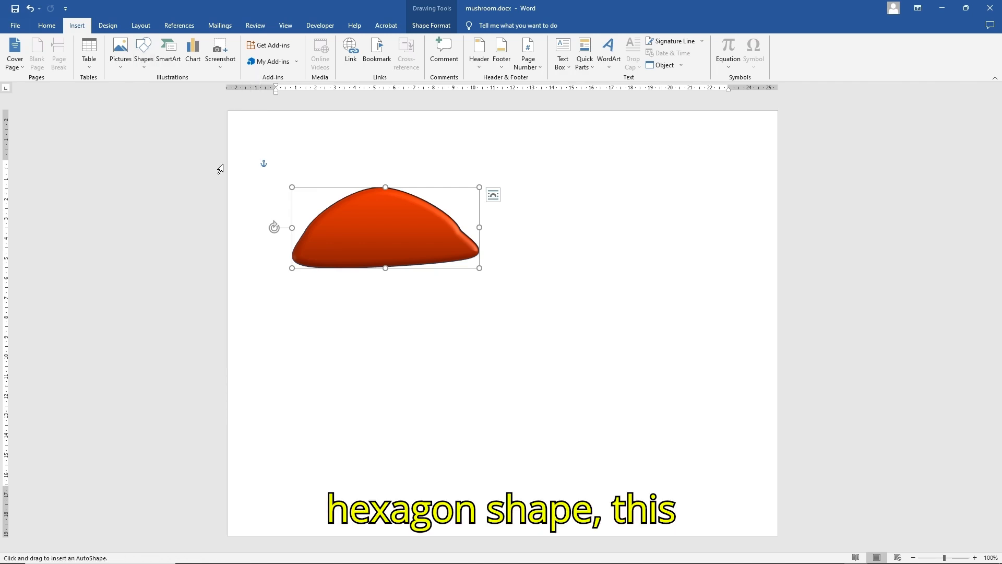
drag(357, 308, 358, 306)
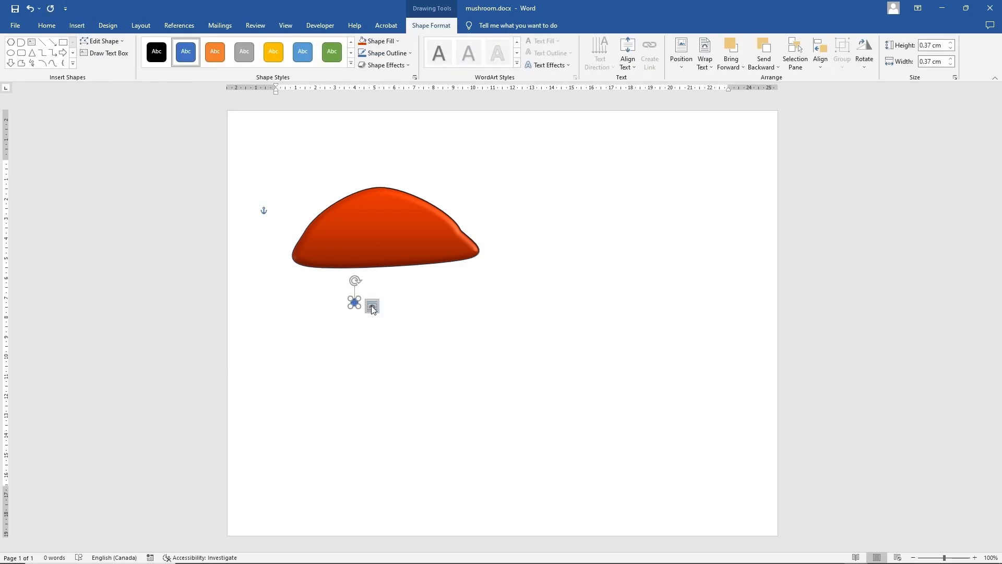
click(372, 306)
click(410, 440)
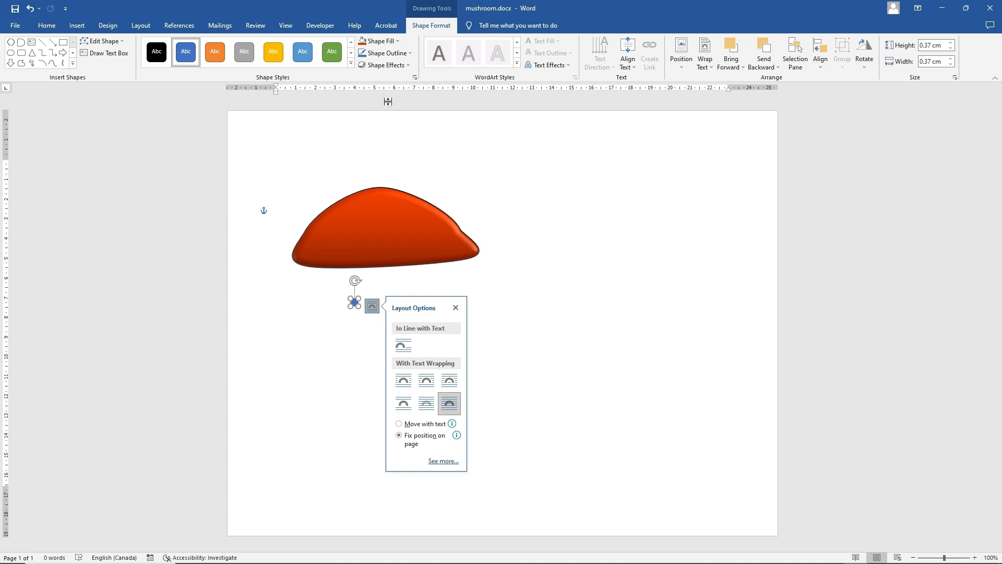
Step: Fill the small hexagon with white and move it onto the left part of the mushroom cap
click(388, 42)
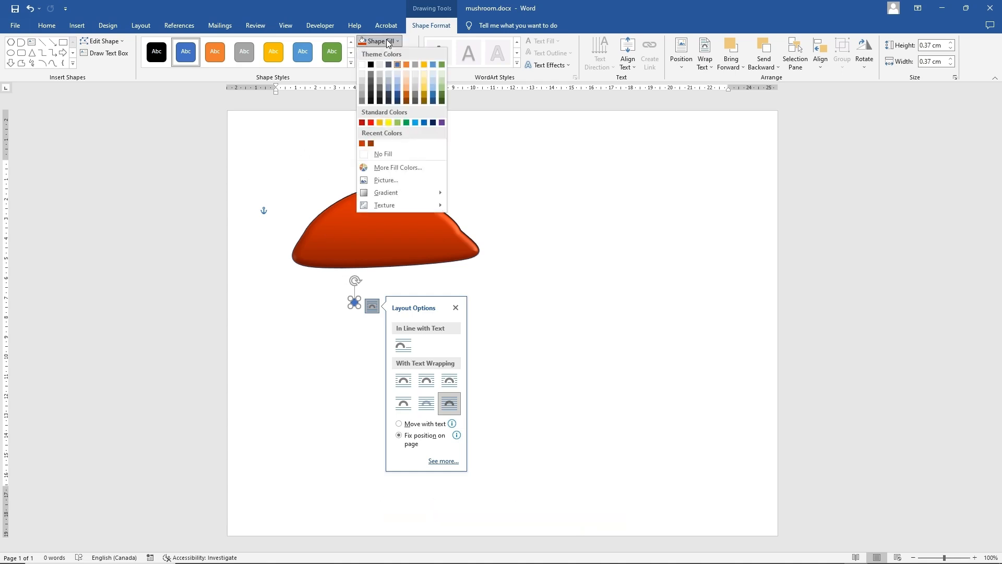
click(363, 64)
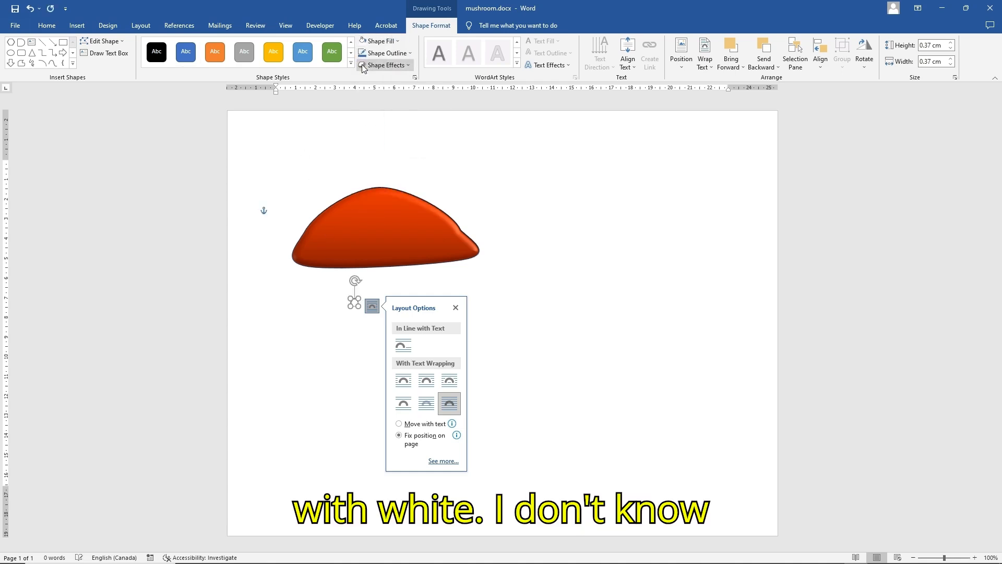
drag(355, 306, 331, 249)
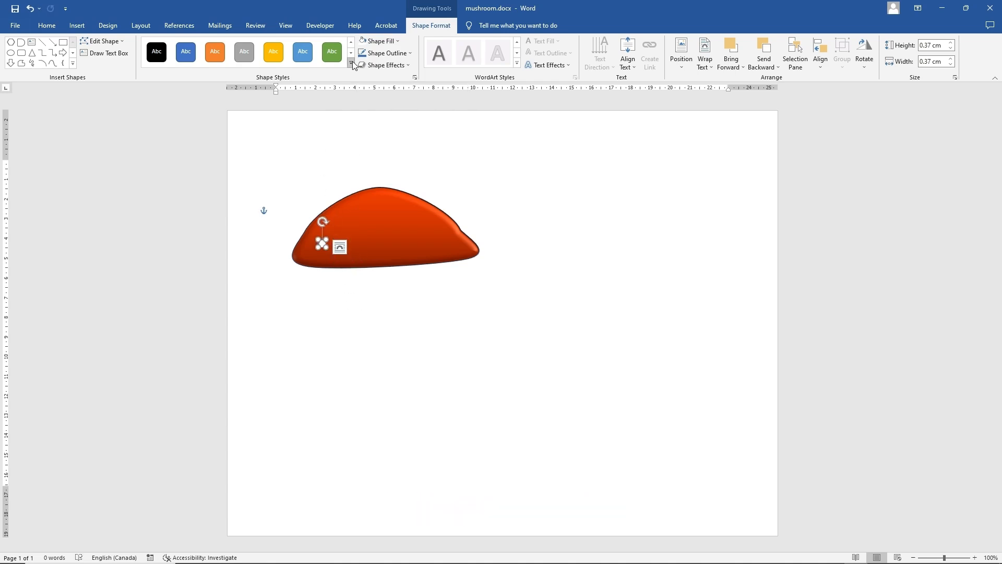
Step: Remove the outline from the white hexagon spot on the cap
click(386, 54)
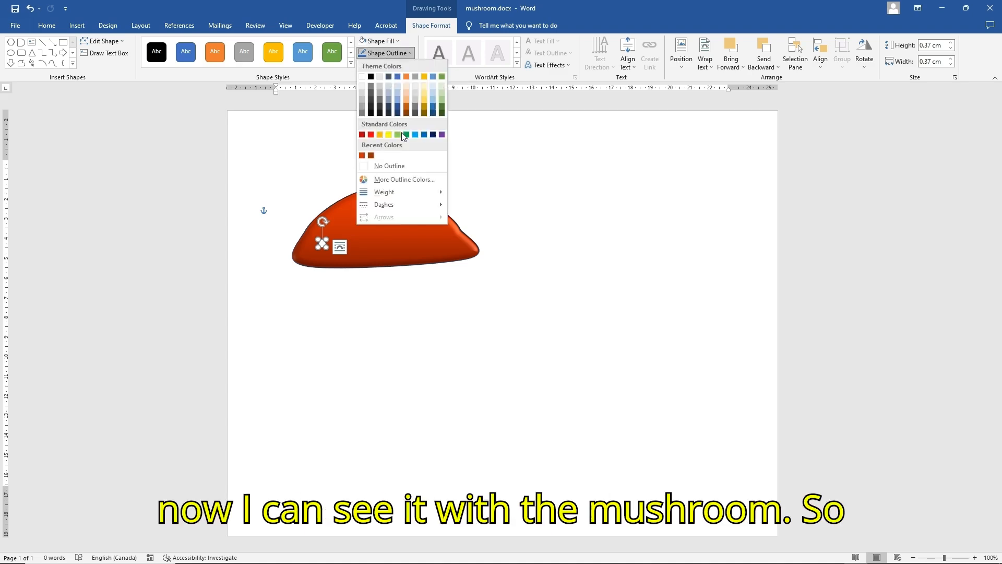
mouse_move(407, 192)
click(406, 166)
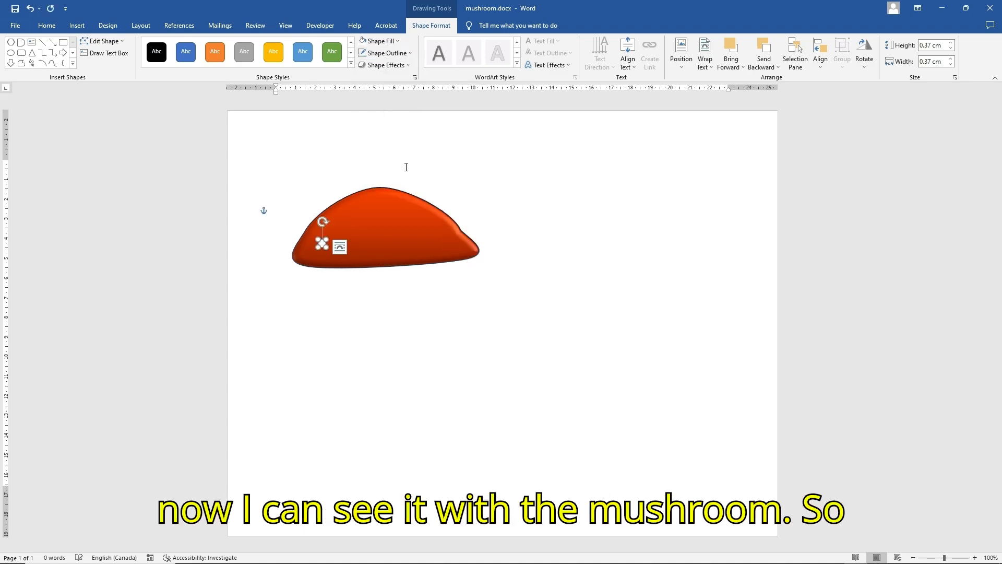
click(370, 243)
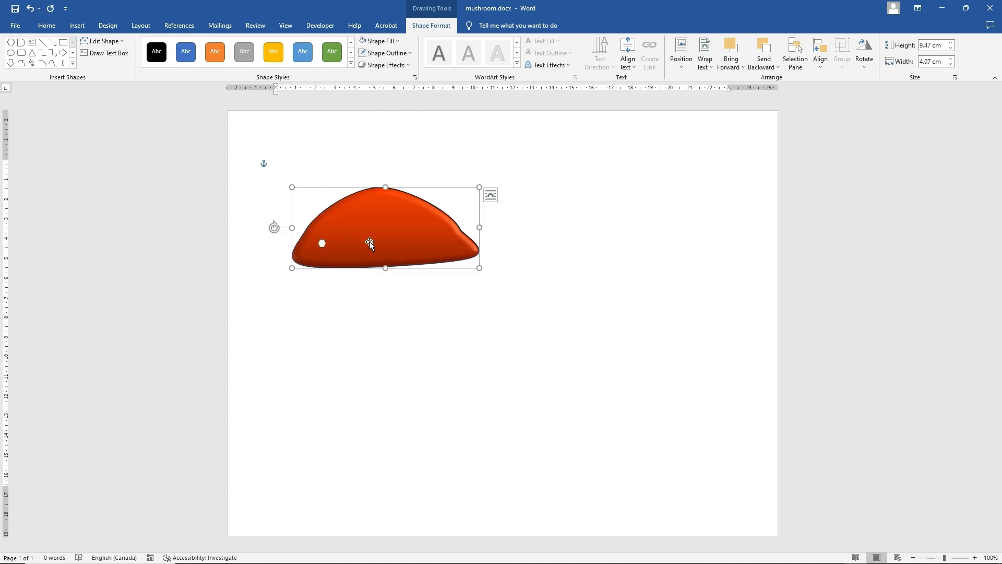
Step: Apply the first diagonal gradient variation to the fill of the white hexagon spot on the cap
click(322, 244)
click(387, 65)
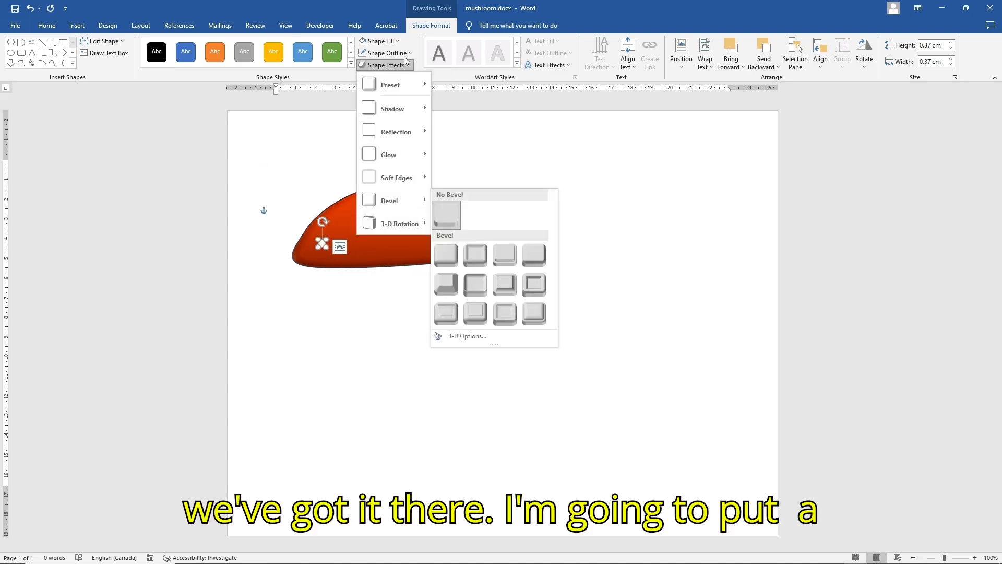
click(379, 41)
mouse_move(394, 191)
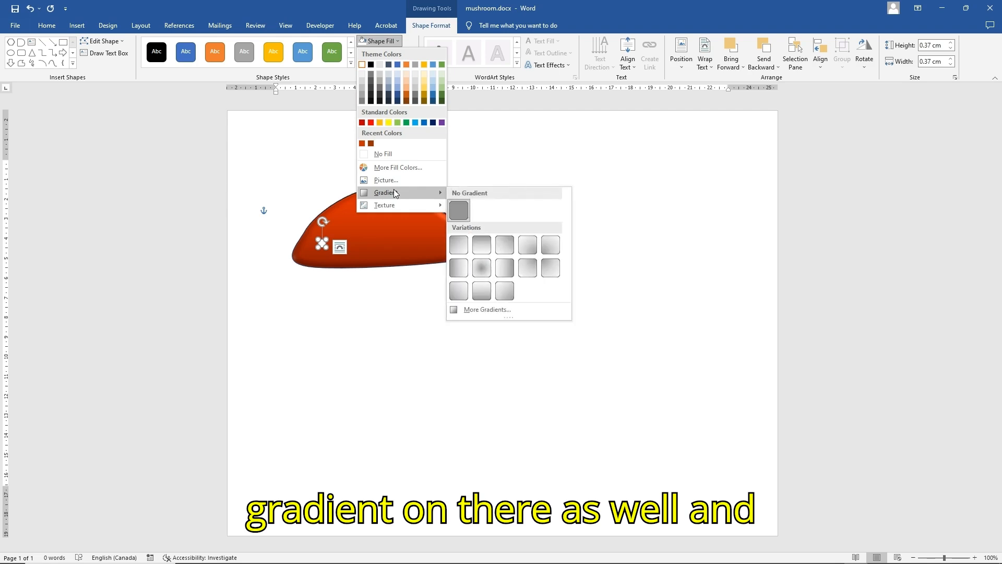
click(455, 246)
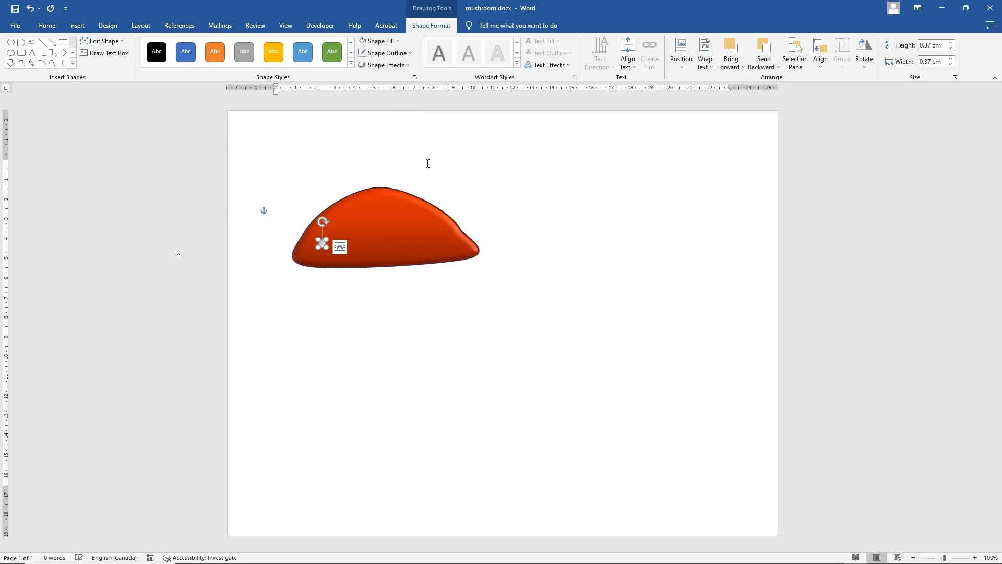
Step: Give the gradient hexagon spot on the cap a Convex bevel
click(380, 65)
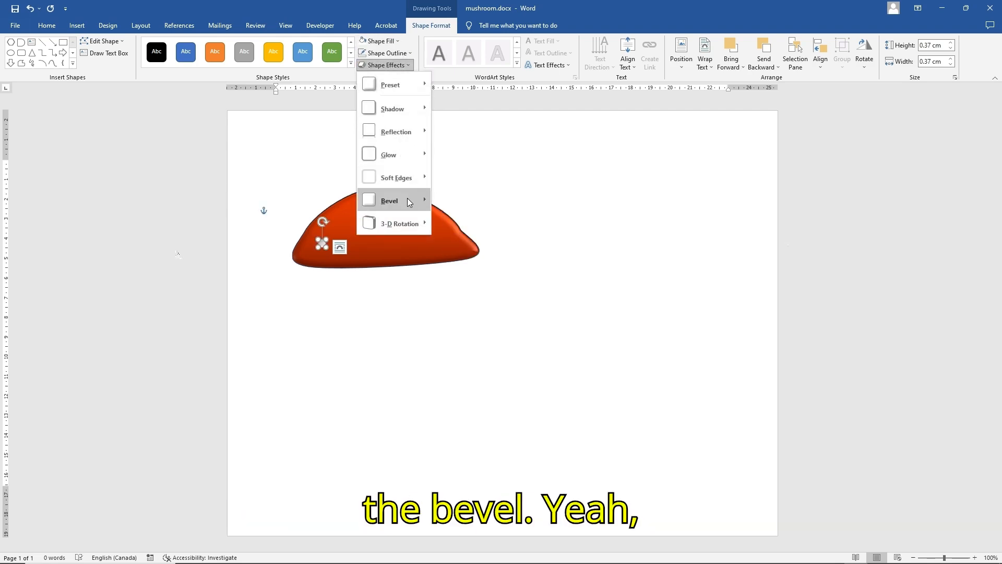
mouse_move(396, 201)
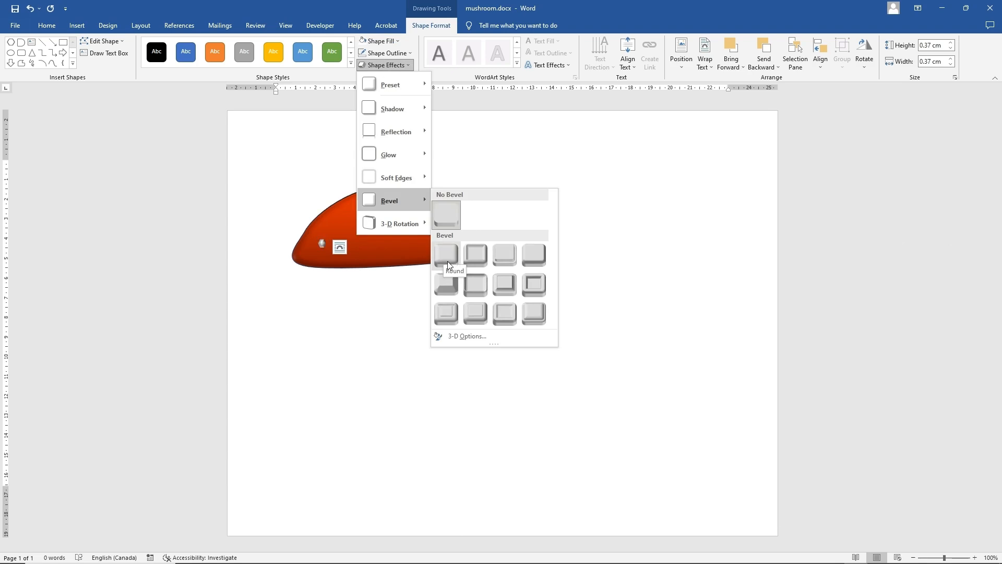
click(506, 282)
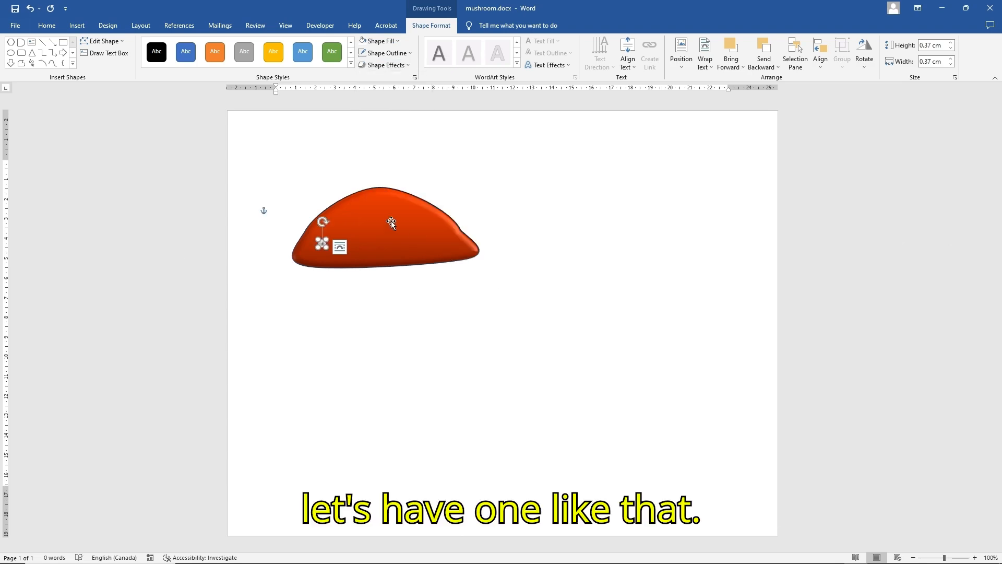
right_click(372, 212)
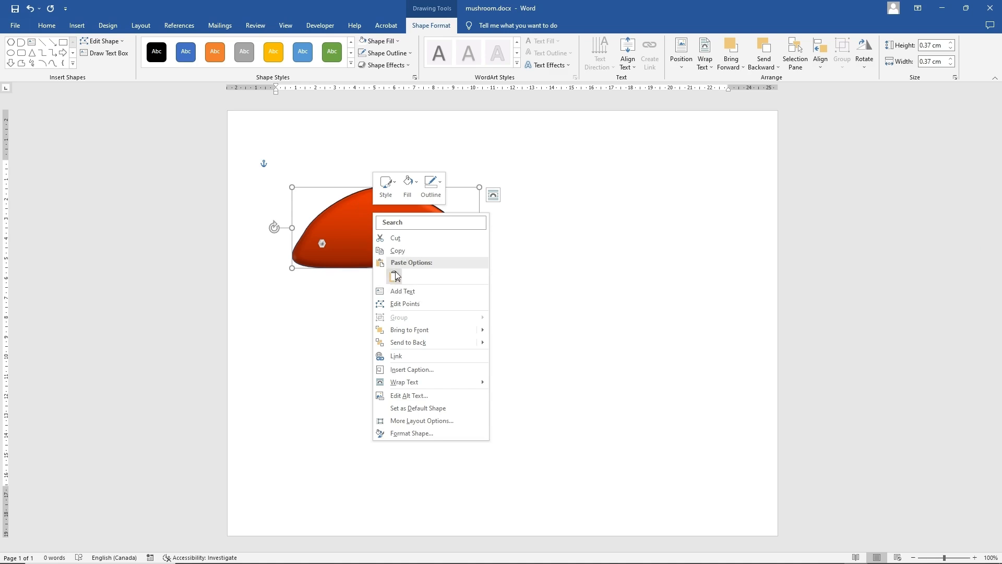
click(398, 251)
click(264, 168)
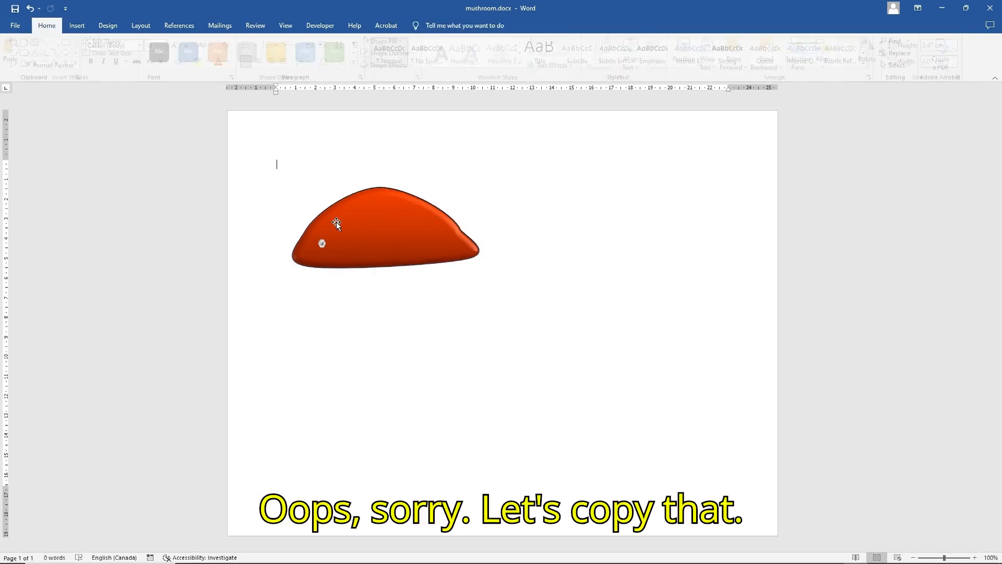
Step: Duplicate the bevelled hexagon spot and place the copy on the cap, up and to the right of the original
click(322, 243)
right_click(323, 243)
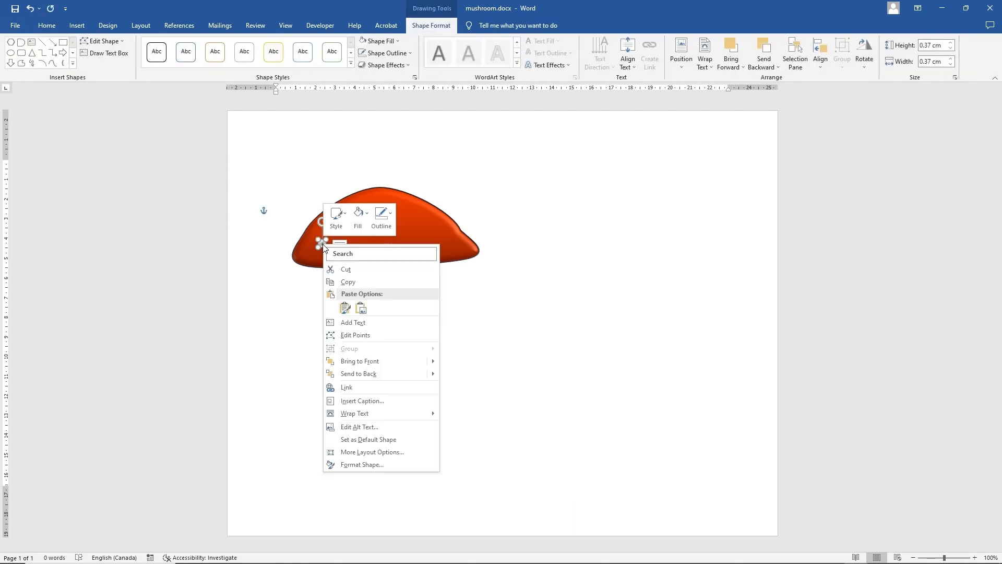
click(357, 283)
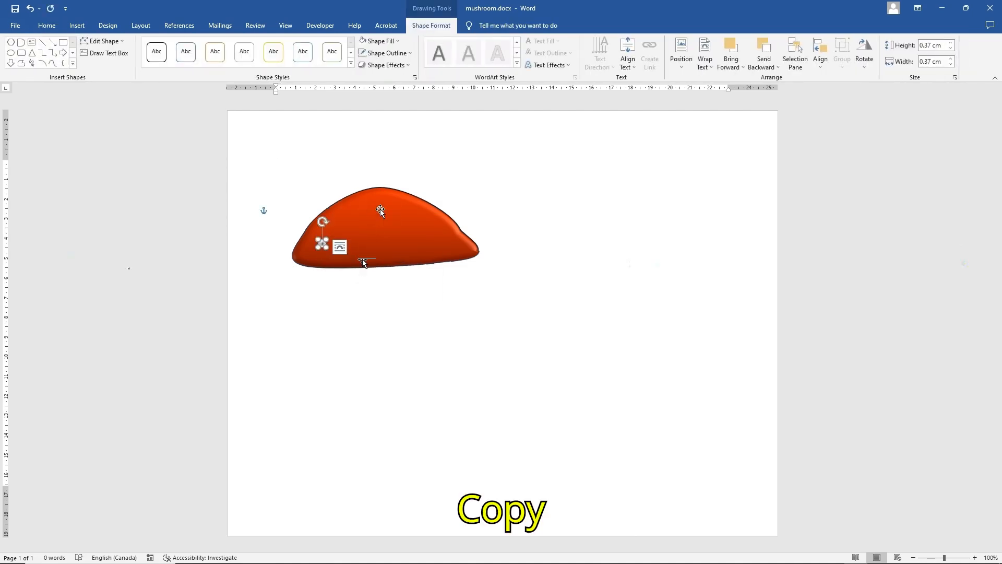
right_click(382, 209)
click(401, 272)
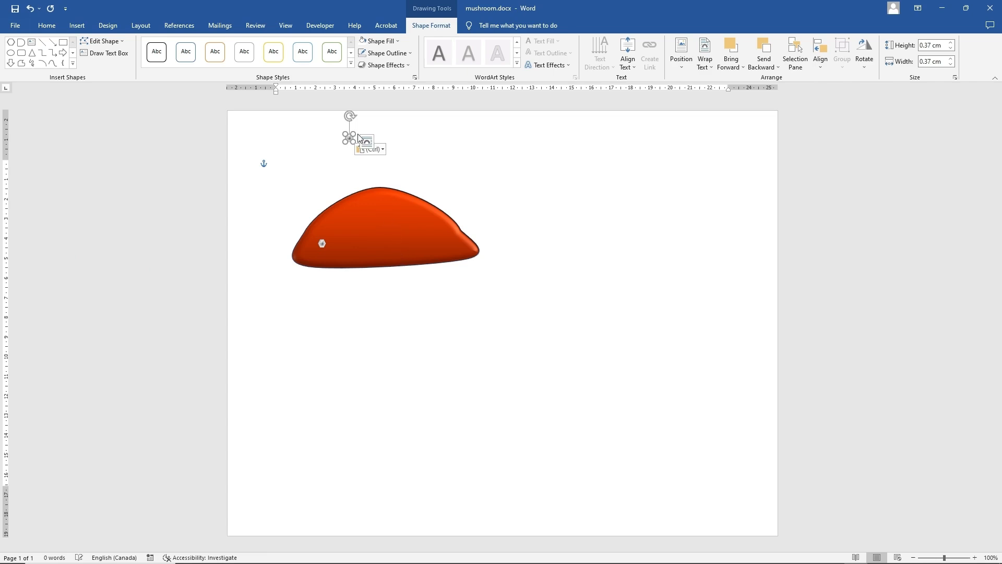
drag(350, 139, 354, 230)
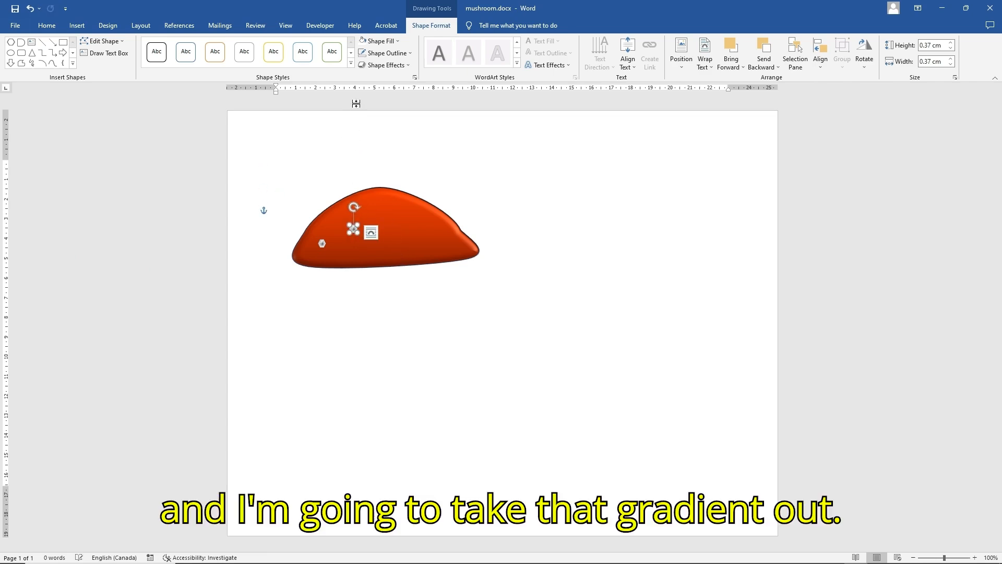
Step: Remove the gradient from the copied hexagon spot and fill it with solid white
click(386, 41)
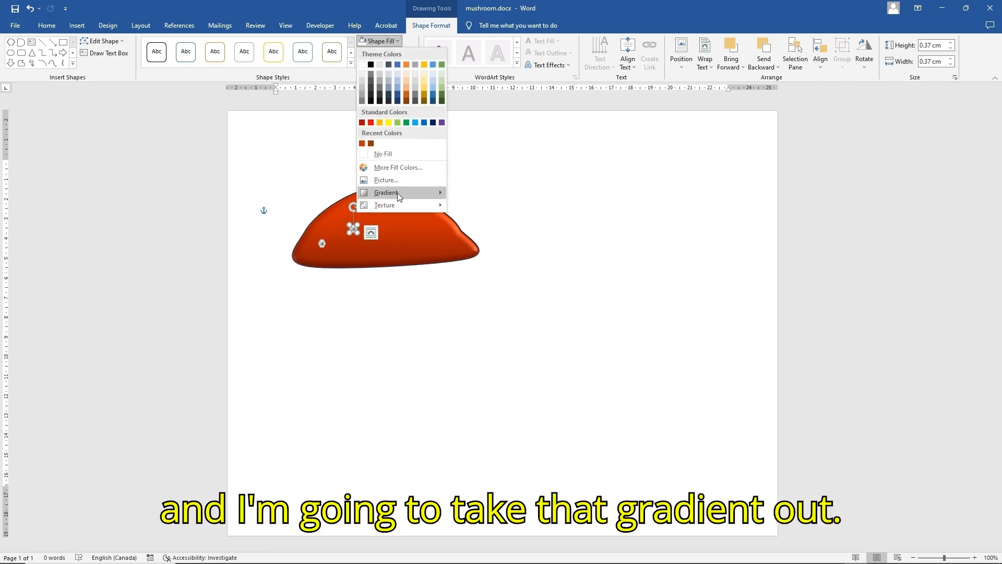
mouse_move(397, 192)
click(461, 217)
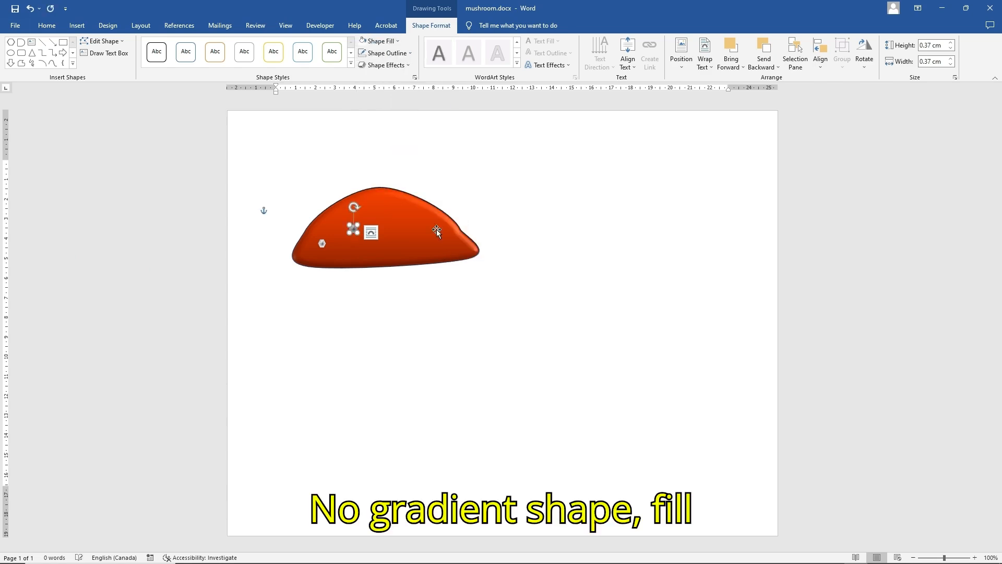
click(383, 41)
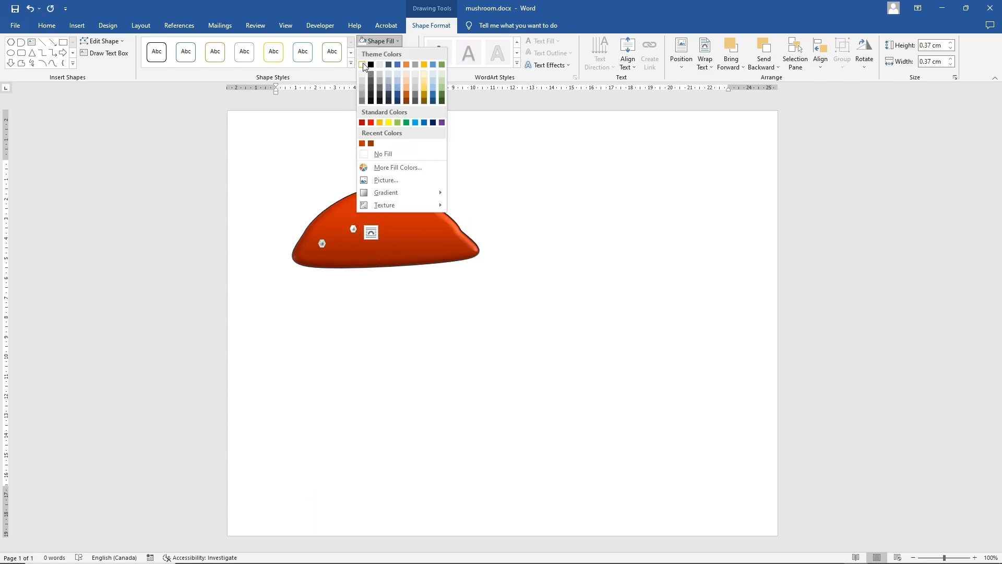
click(363, 65)
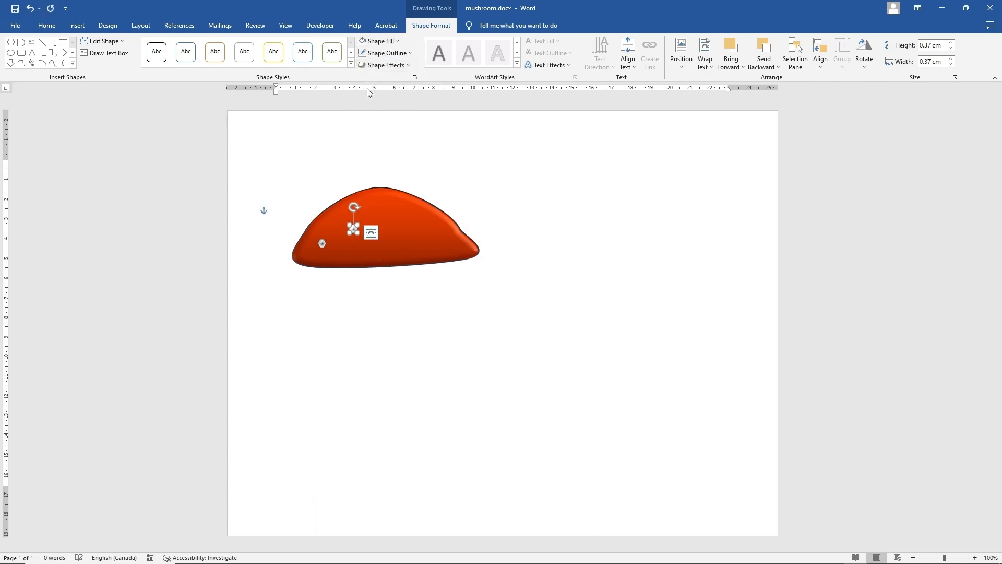
Step: Apply the Round bevel to the white copied spot and move it directly above the first spot
click(384, 66)
mouse_move(407, 207)
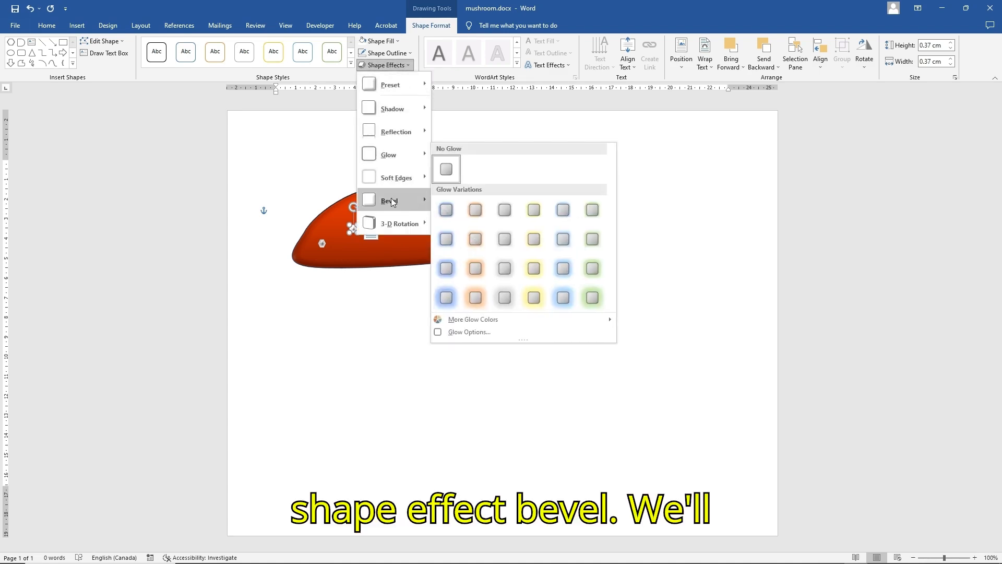
click(449, 258)
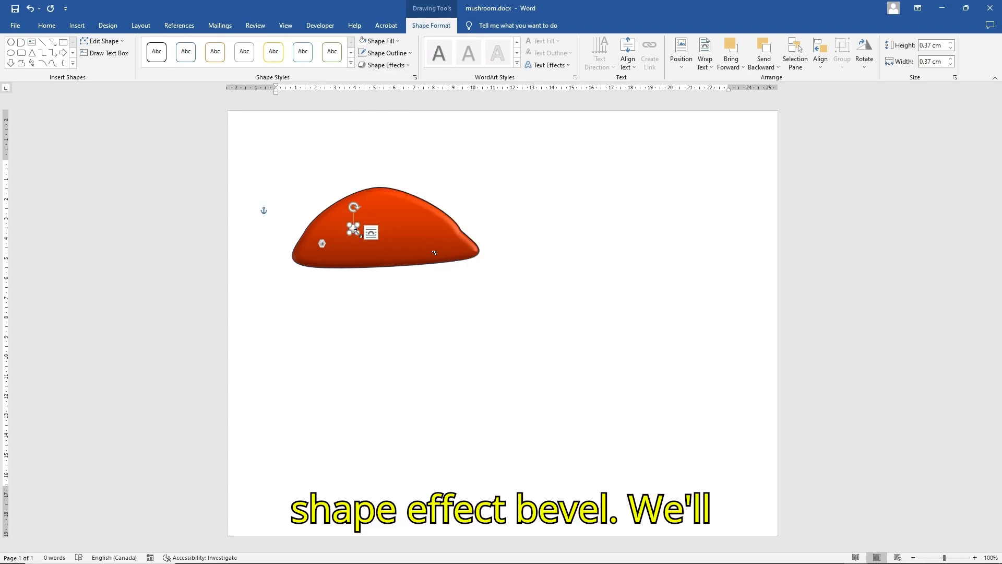
drag(354, 229, 323, 225)
Step: Copy the white Round-bevelled spot and paste five copies of it, leaving them in a diagonal row above the cap
right_click(323, 225)
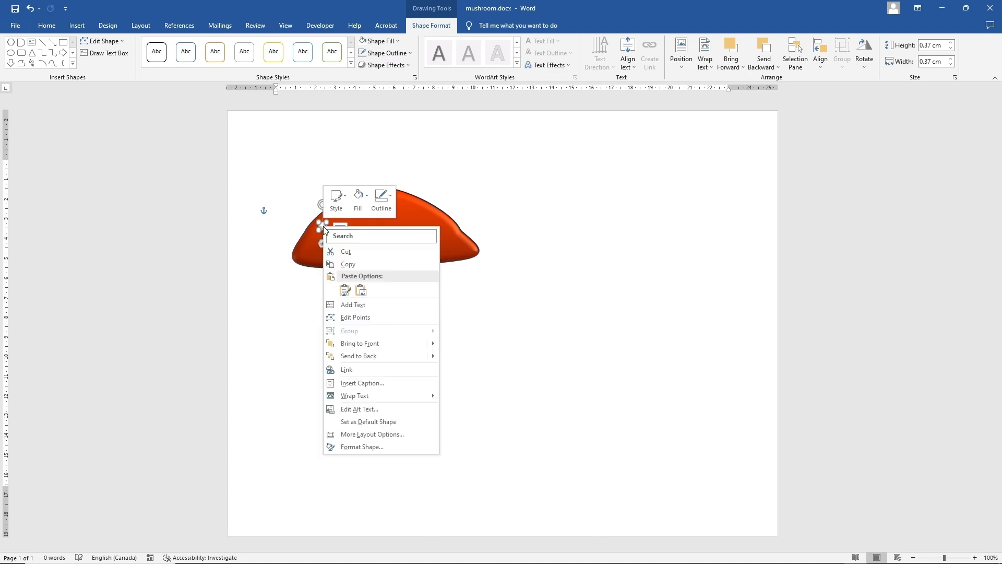
click(360, 267)
right_click(406, 222)
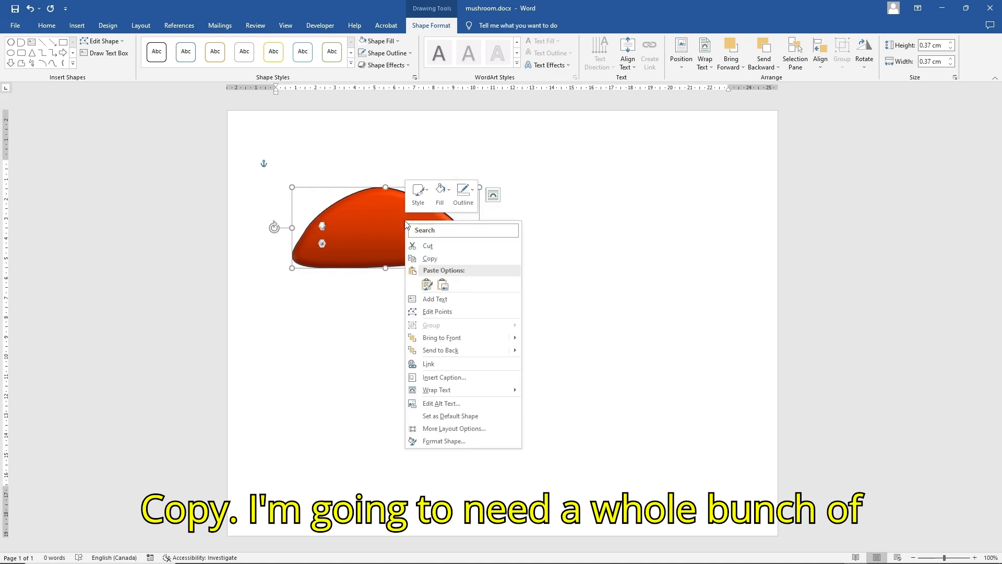
key(Escape)
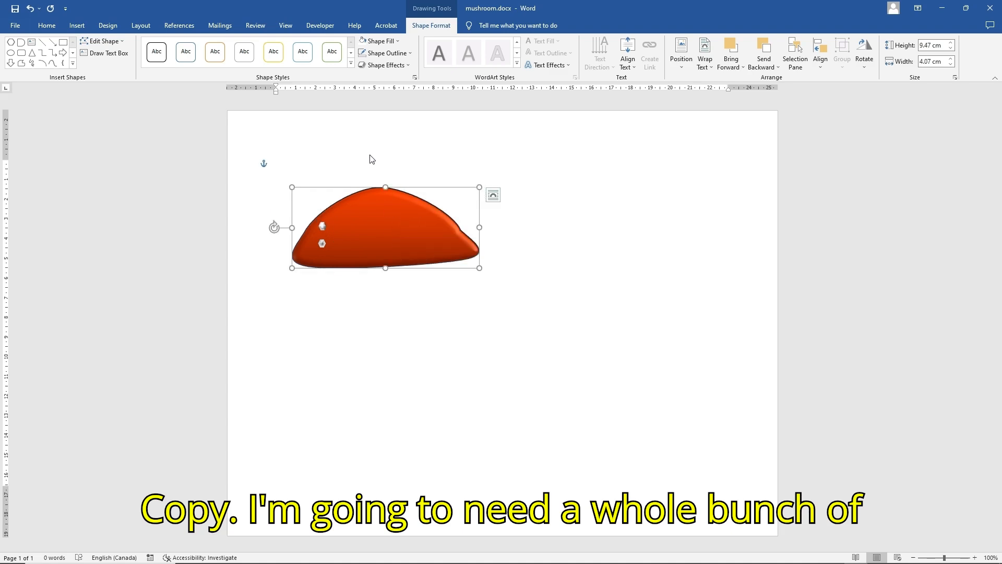
right_click(391, 230)
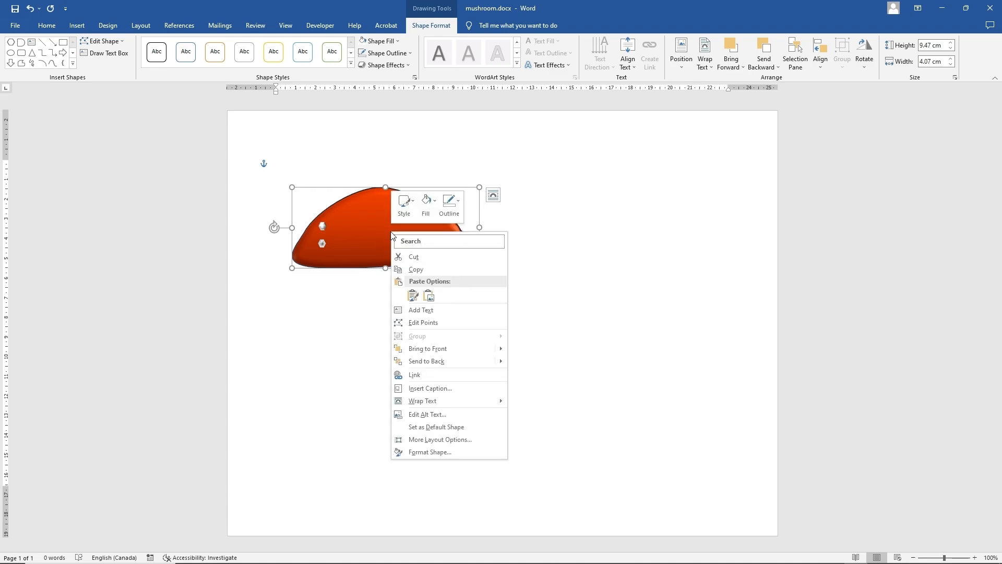
click(412, 293)
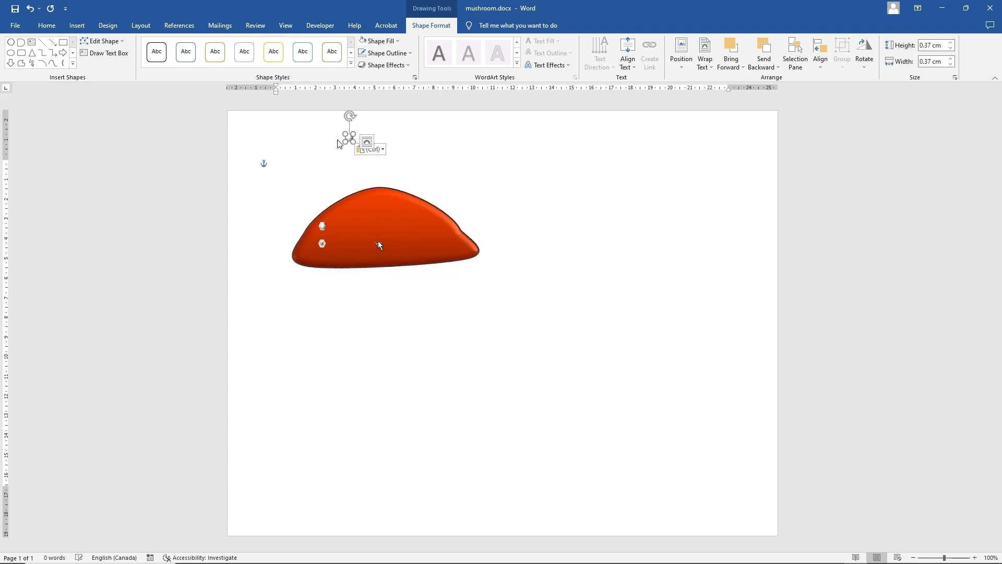
click(46, 26)
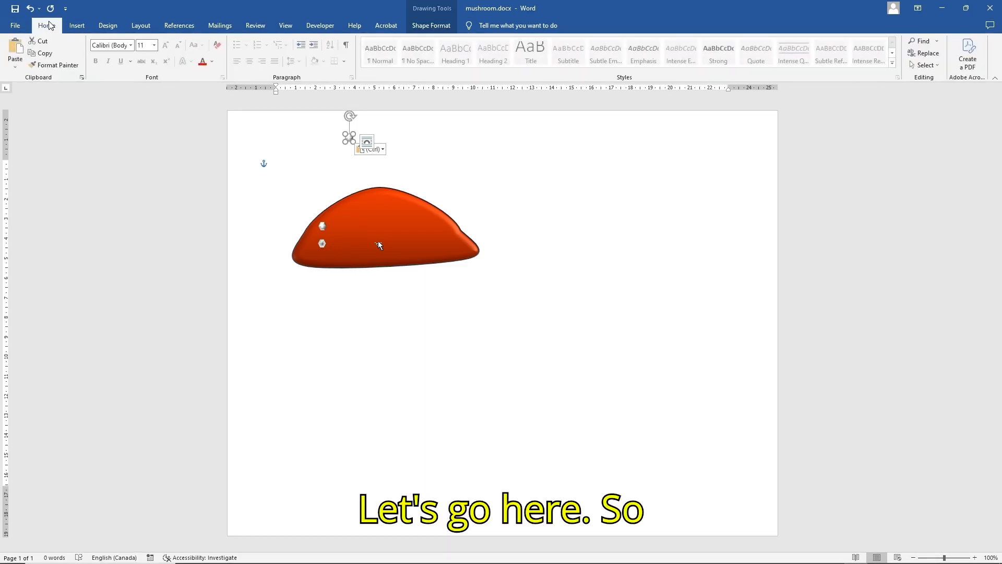
click(16, 48)
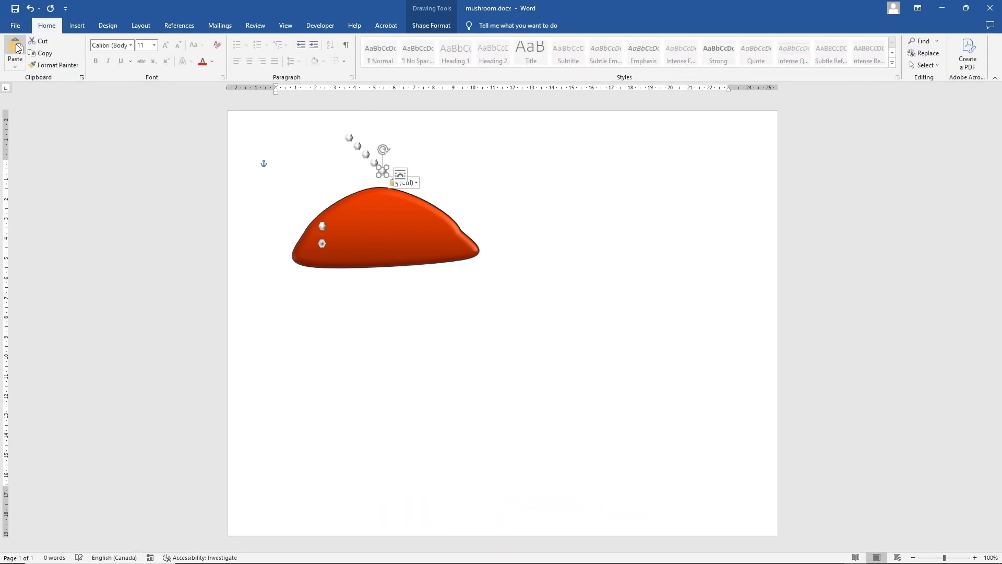
Step: Resize the first, second and last pasted spots above the cap together to 0.2 cm high and 0.17 cm wide
shift+click(351, 140)
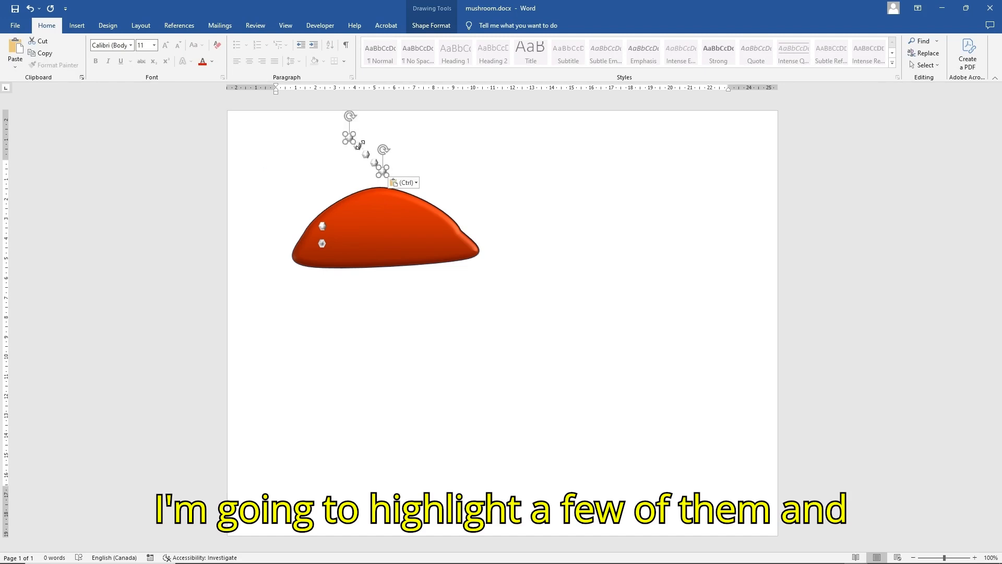
shift+click(359, 145)
click(431, 23)
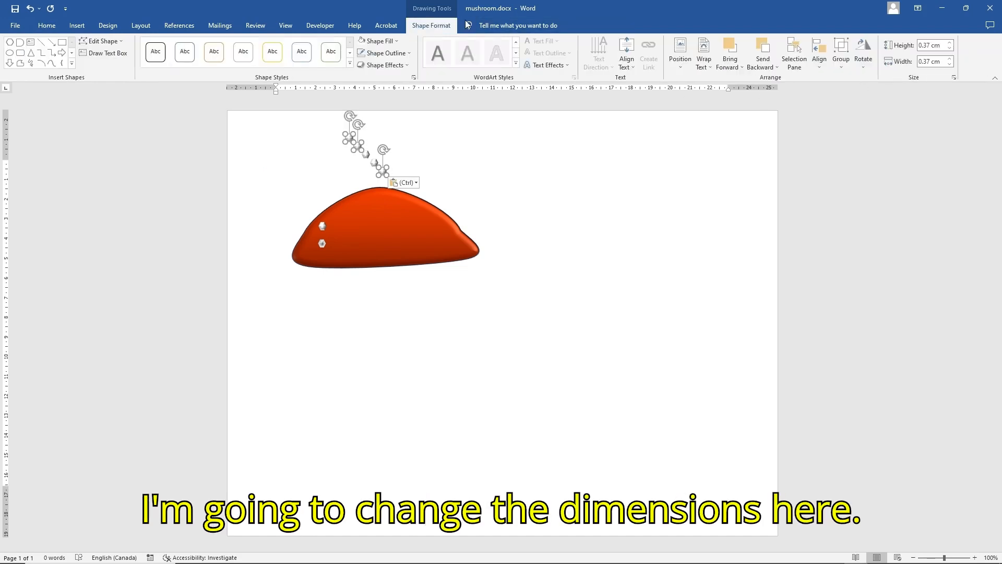
click(943, 46)
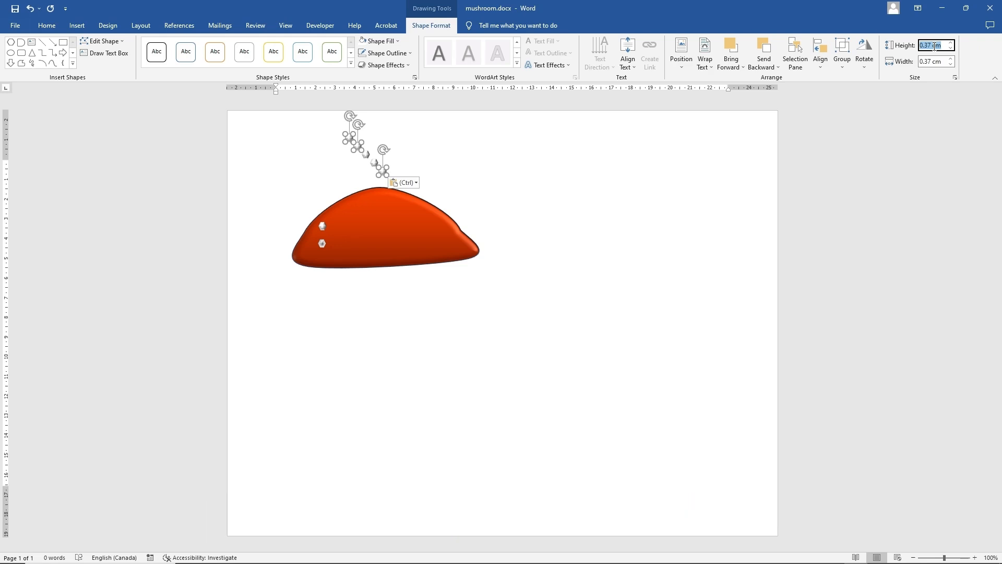
text(.2)
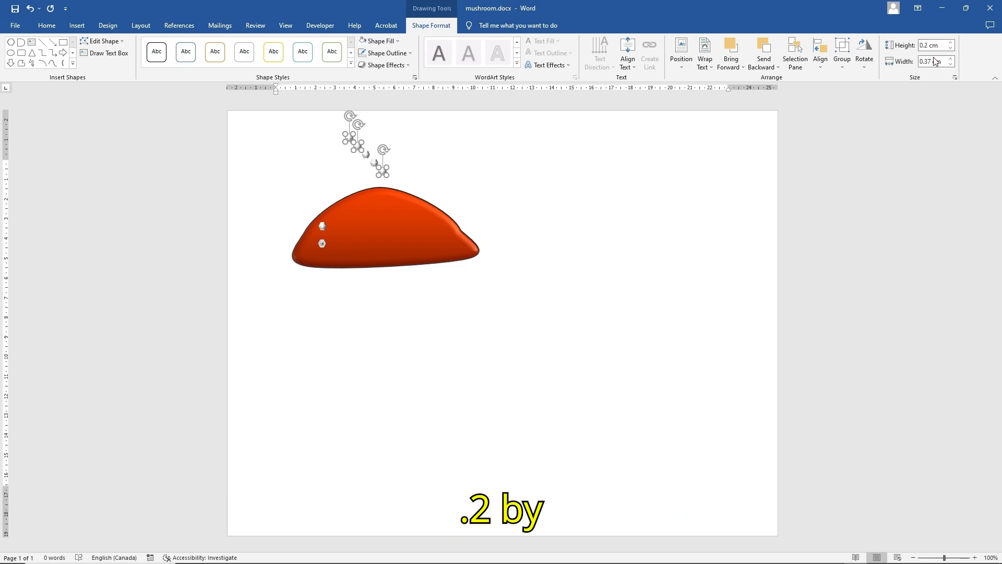
key(Return)
click(935, 62)
key(BackSpace)
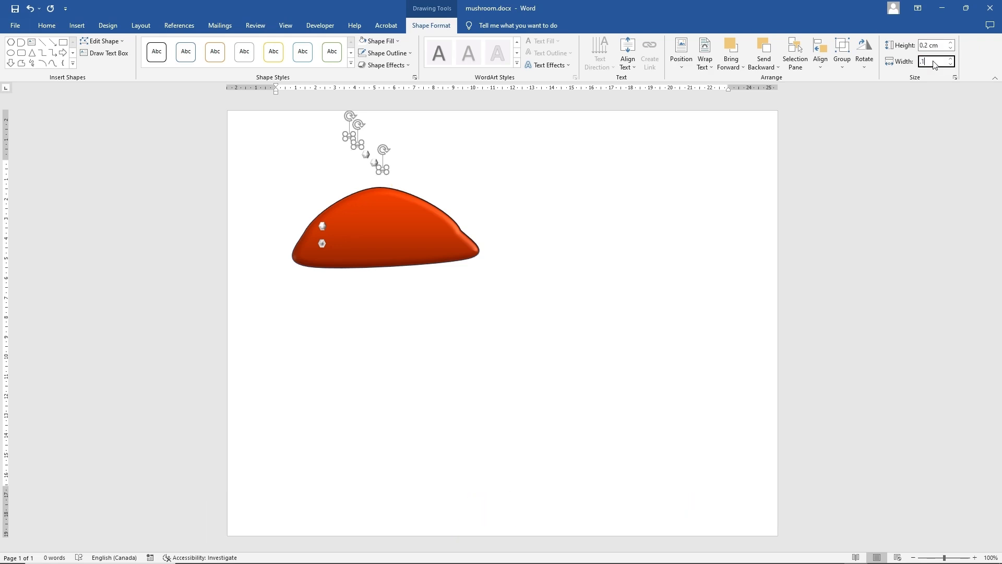
text(.17)
key(Return)
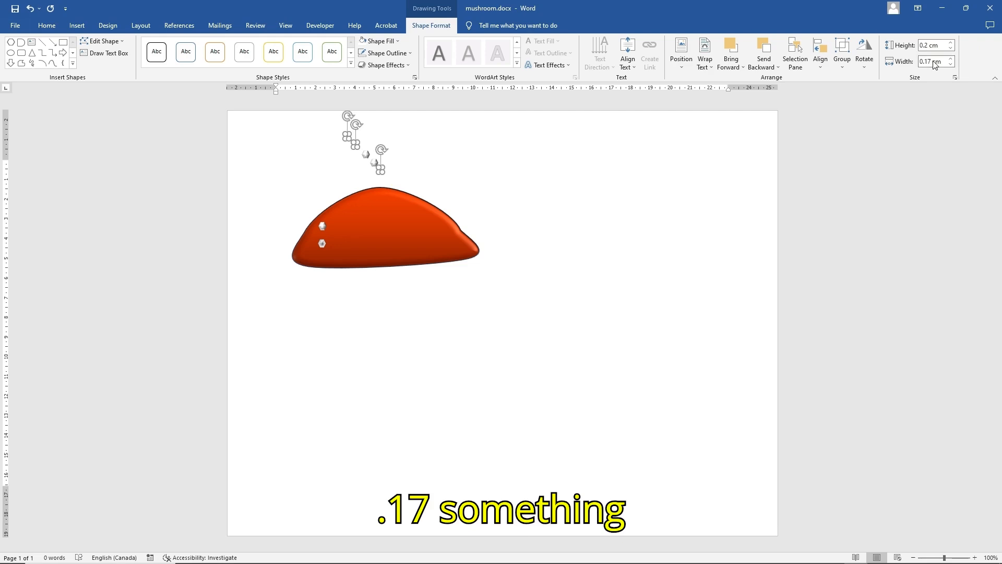
click(727, 205)
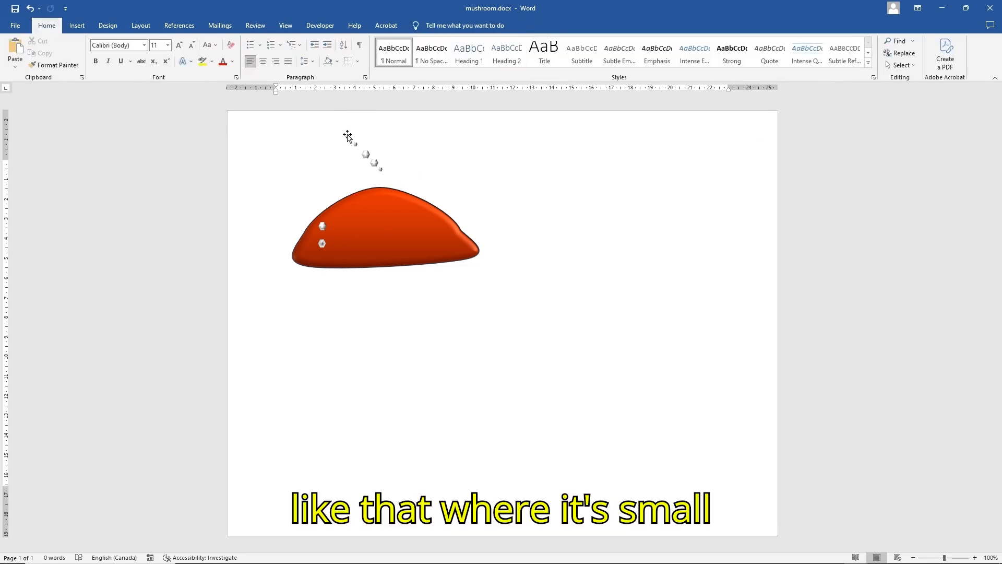
Step: Move the three small spots onto the left part of the cap, scattered around the two larger spots
drag(347, 136, 340, 218)
drag(355, 144, 314, 240)
drag(380, 170, 334, 256)
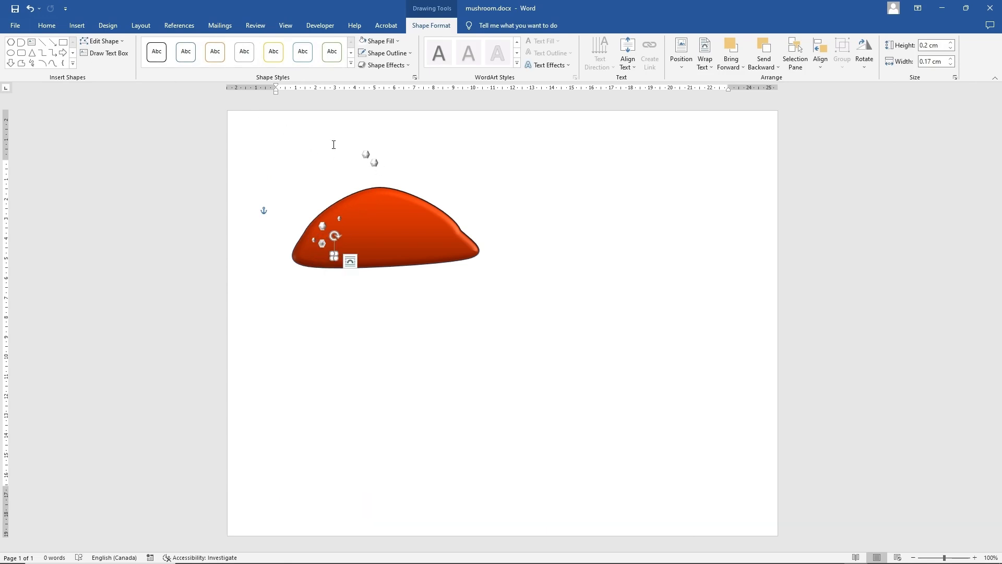
Step: Apply the Angle bevel to the upper of the two spots above the cap and move it onto the cap beside the two larger spots
click(367, 157)
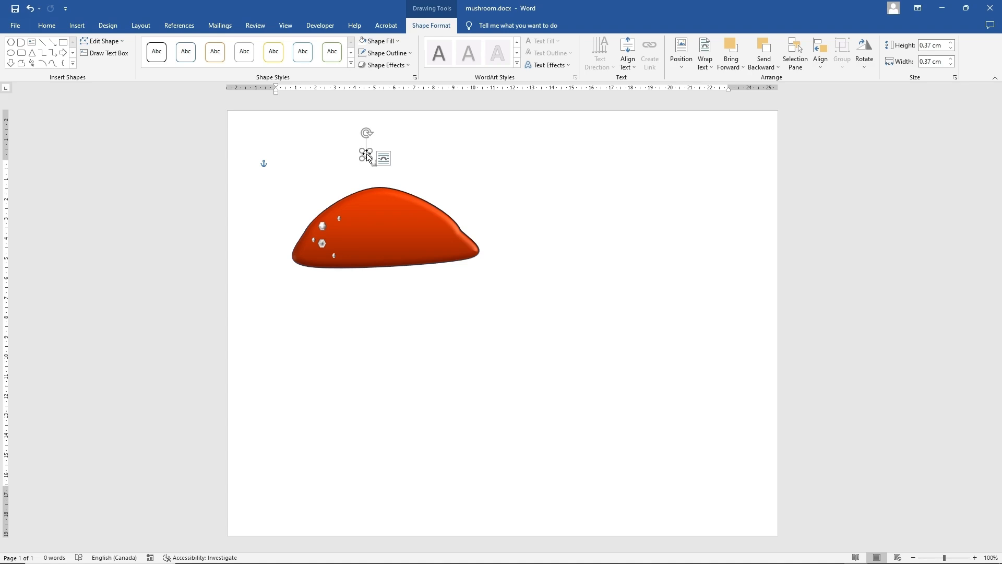
click(385, 65)
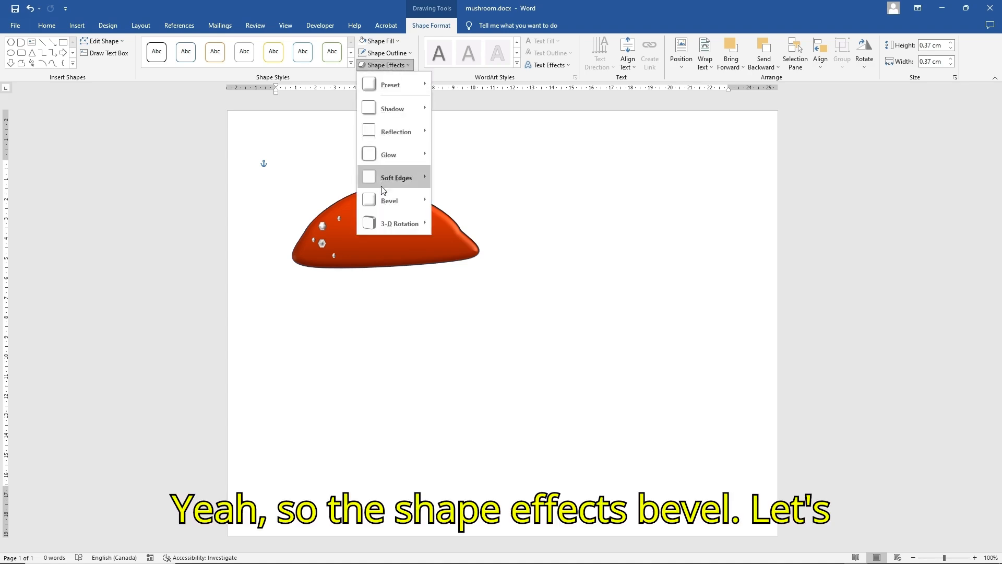
mouse_move(393, 202)
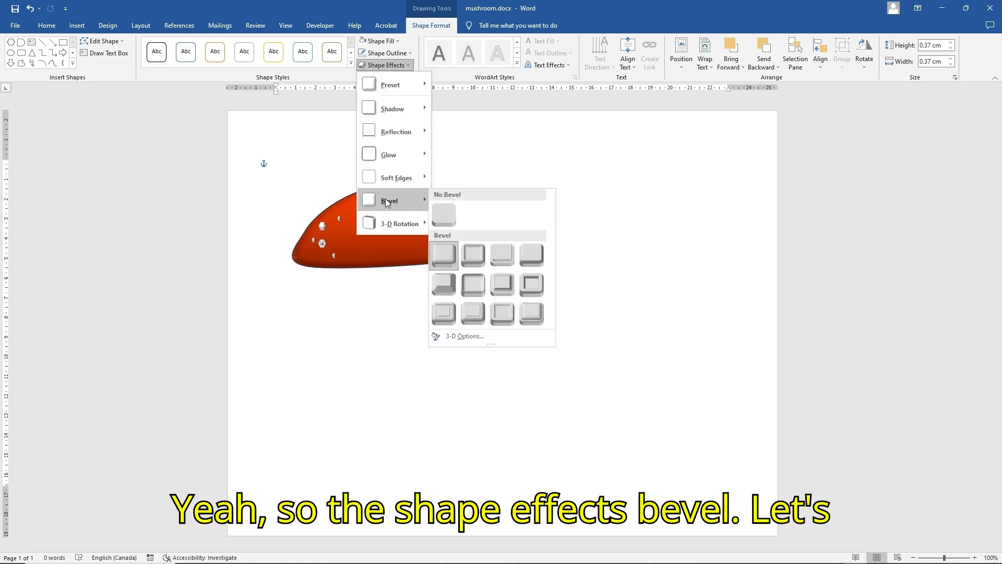
click(447, 284)
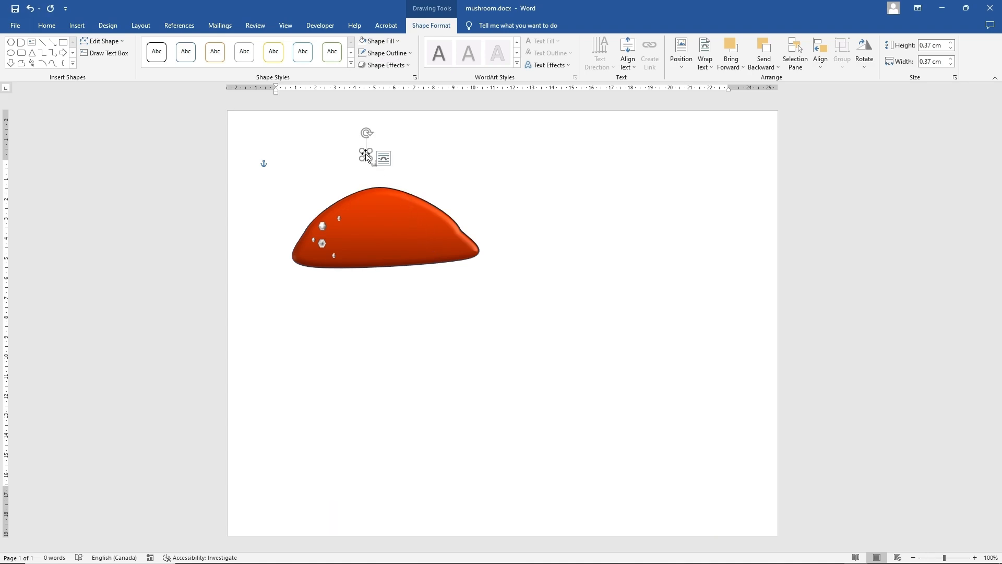
drag(367, 156, 341, 231)
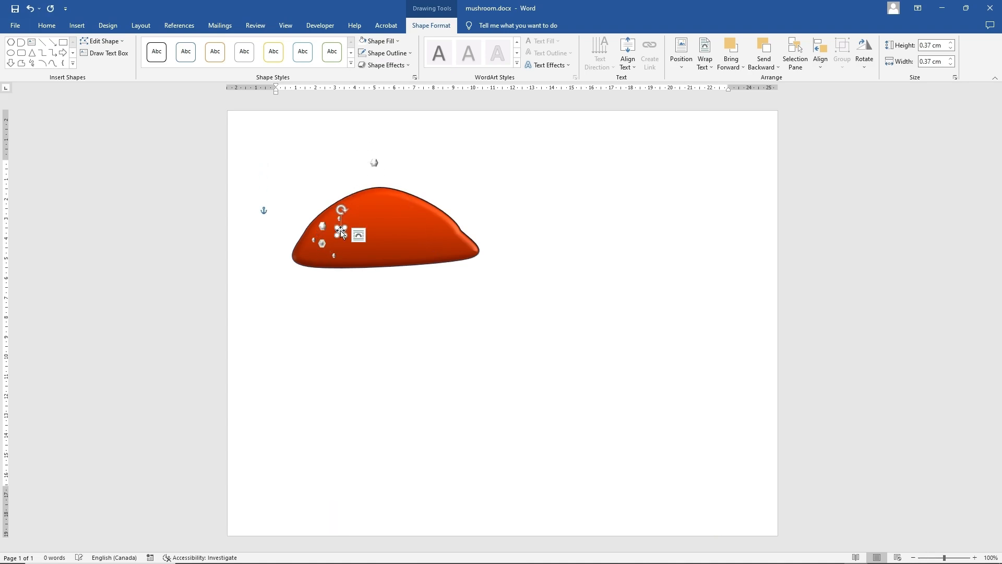
click(461, 177)
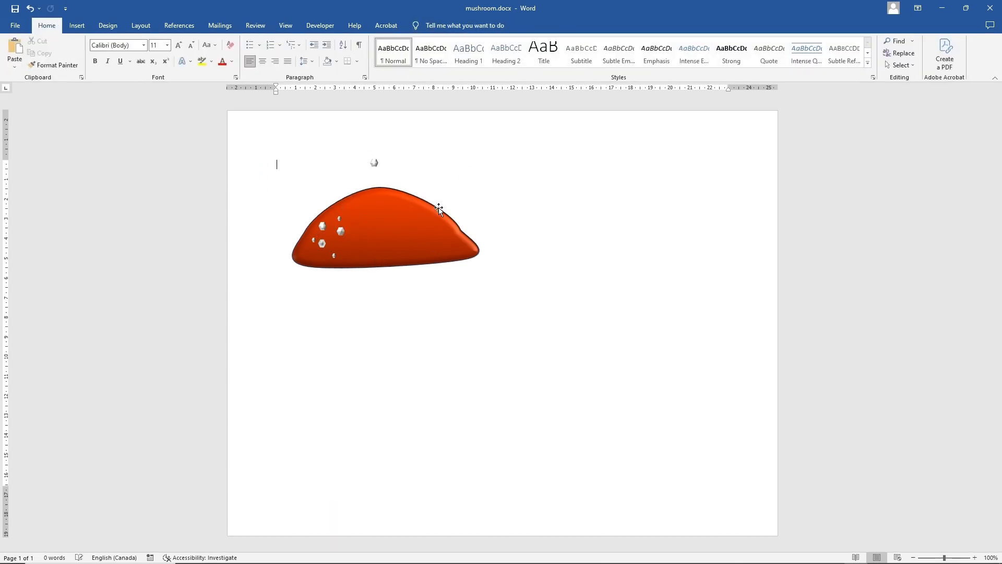
Step: Apply the Divot bevel to the last spot remaining above the cap and set its height to 0.25 cm
click(373, 164)
click(378, 69)
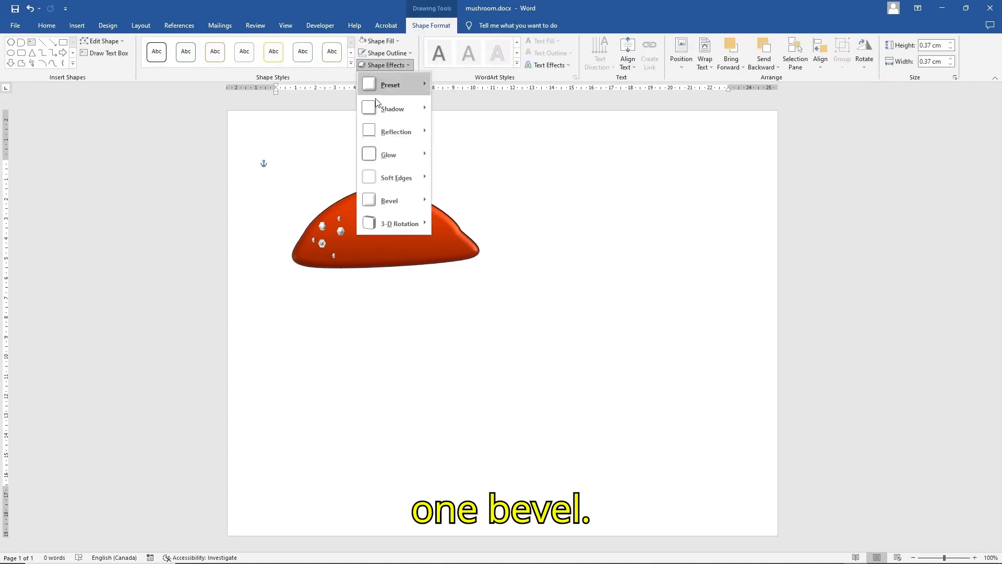
mouse_move(412, 200)
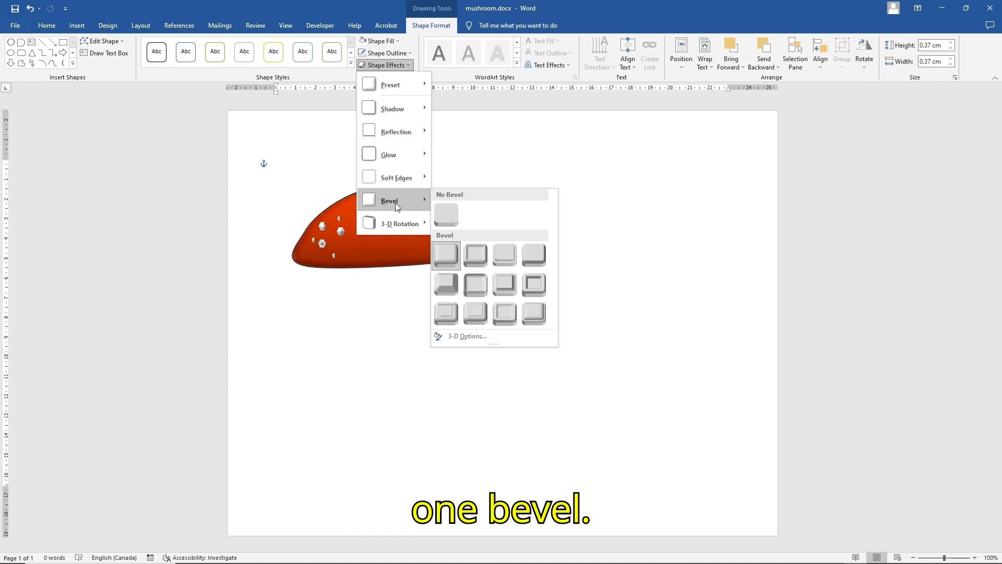
click(446, 315)
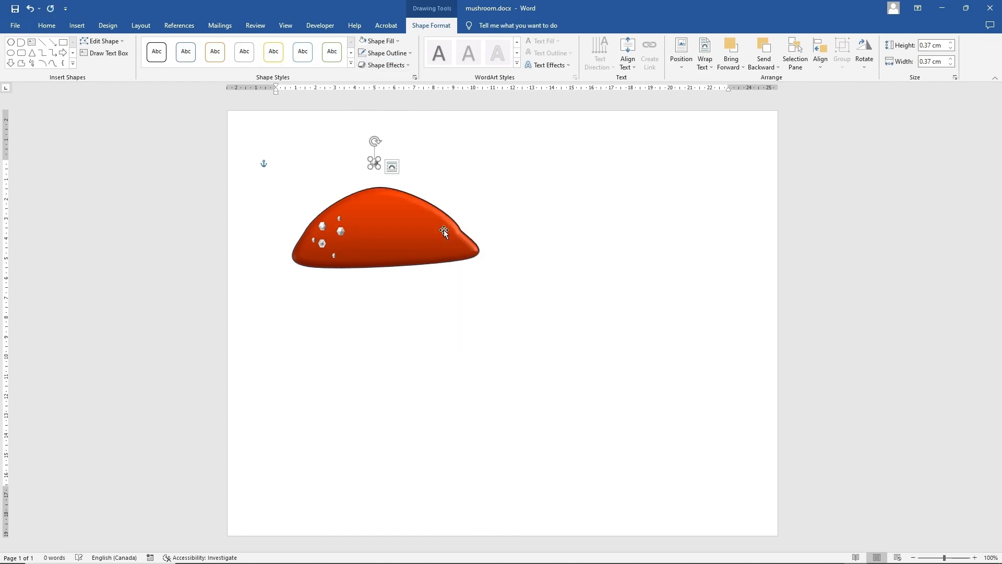
click(937, 45)
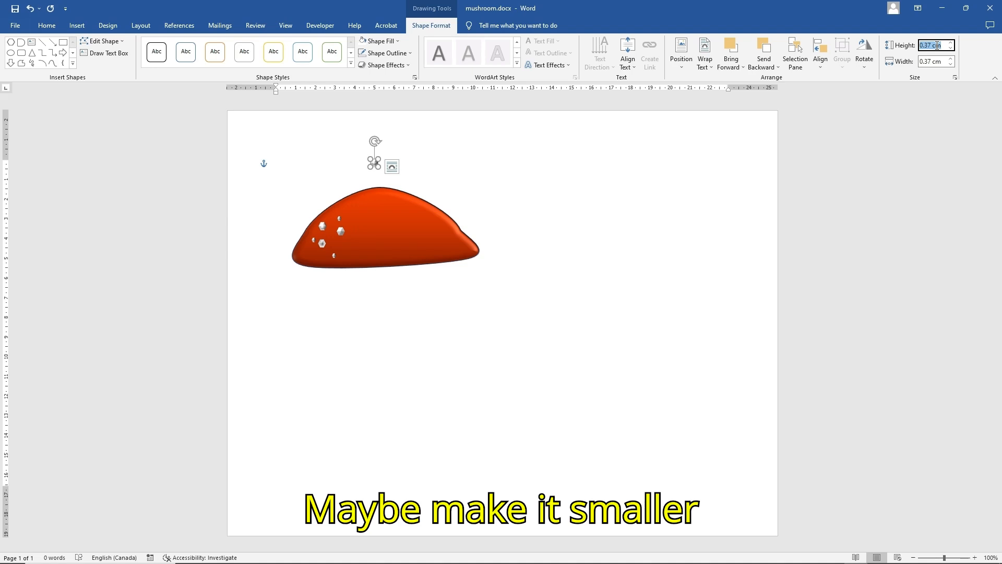
text(0.25)
key(Return)
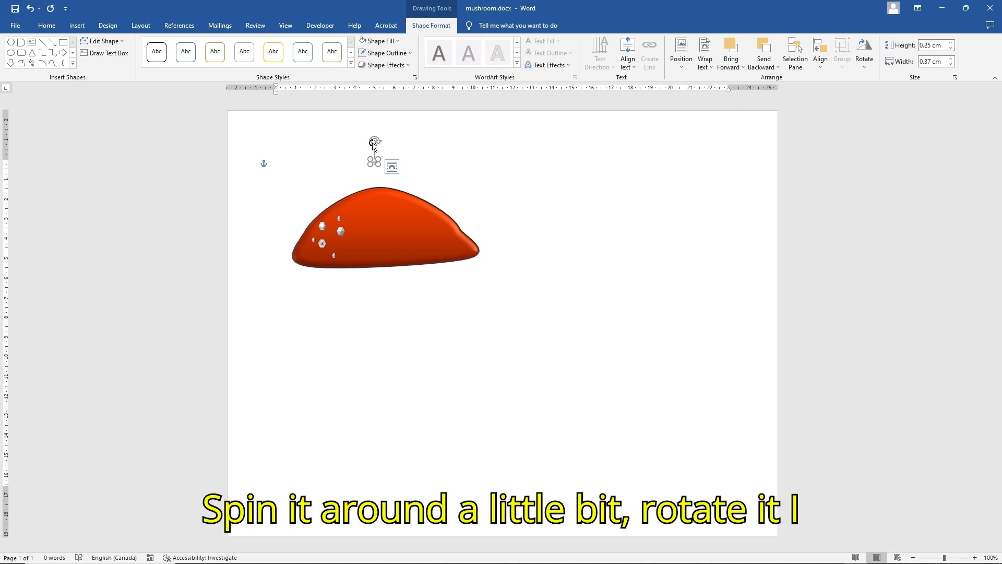
Step: Rotate the resized spot and place it near the cap's upper left edge, then shift the lower large spot to the right
drag(374, 141, 308, 249)
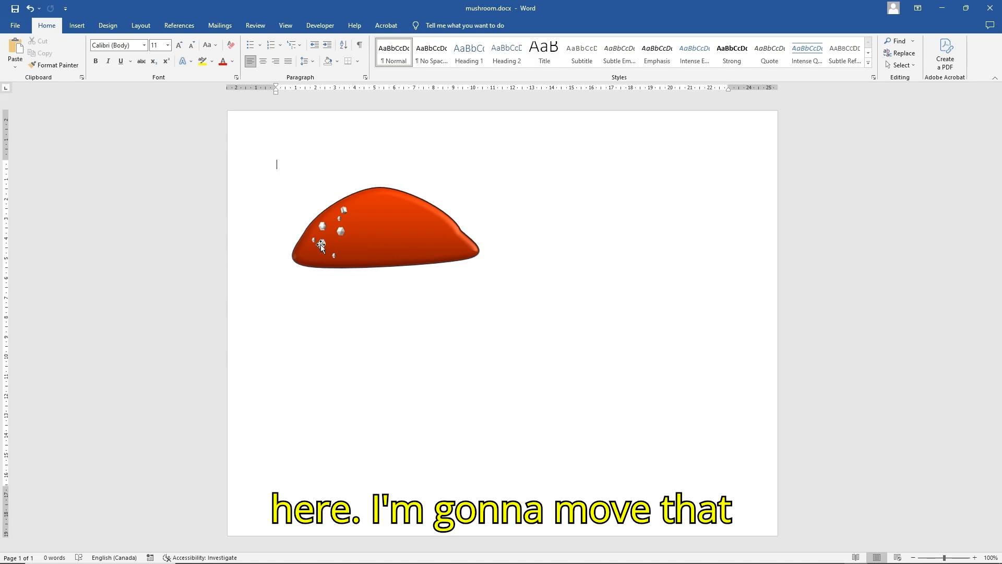
drag(322, 244, 342, 244)
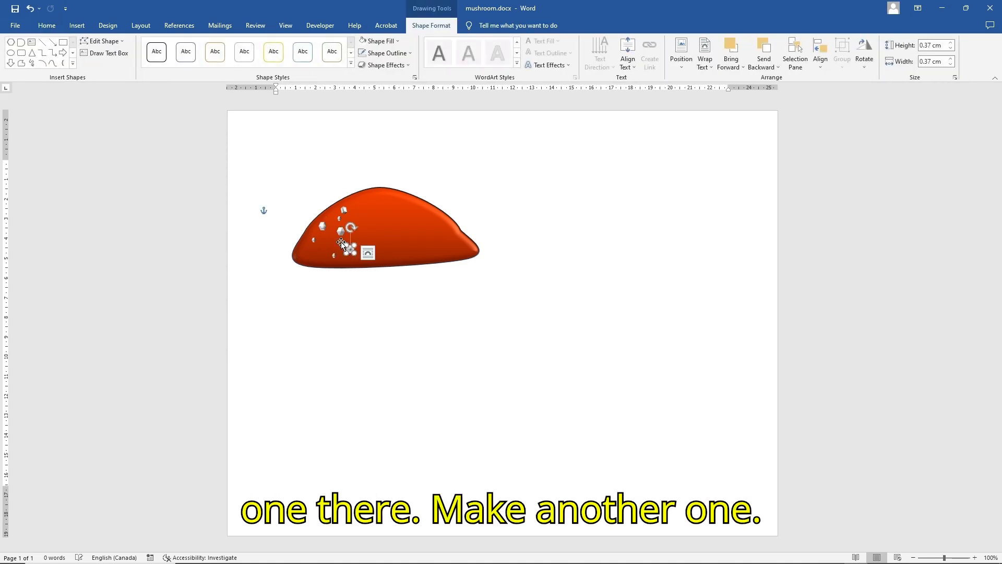
Step: Copy the large spot nearest the cap's left edge, paste three copies, and scatter them nearby at 0.25 cm high and 0.22 cm wide
click(322, 226)
right_click(323, 227)
click(342, 263)
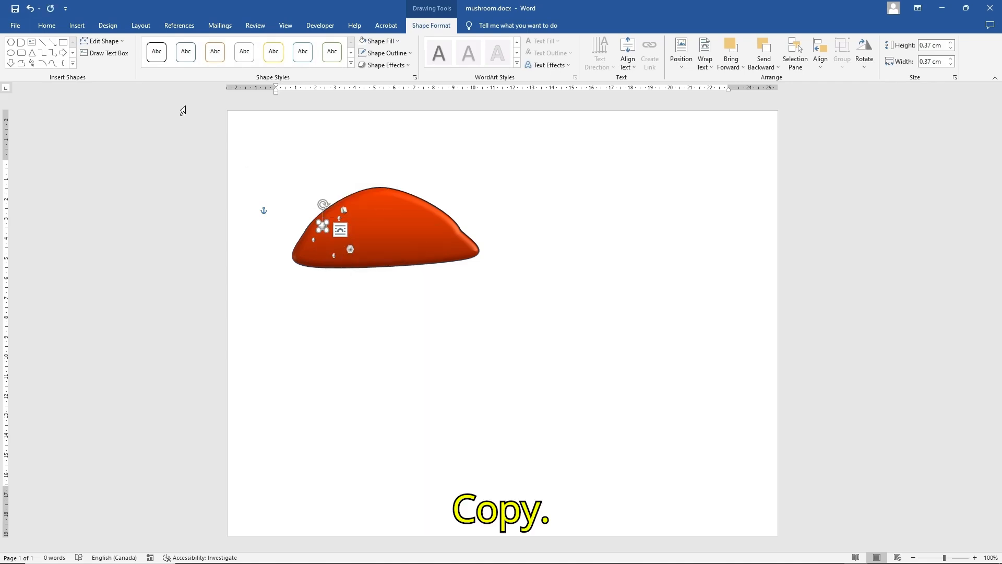
click(46, 25)
click(15, 47)
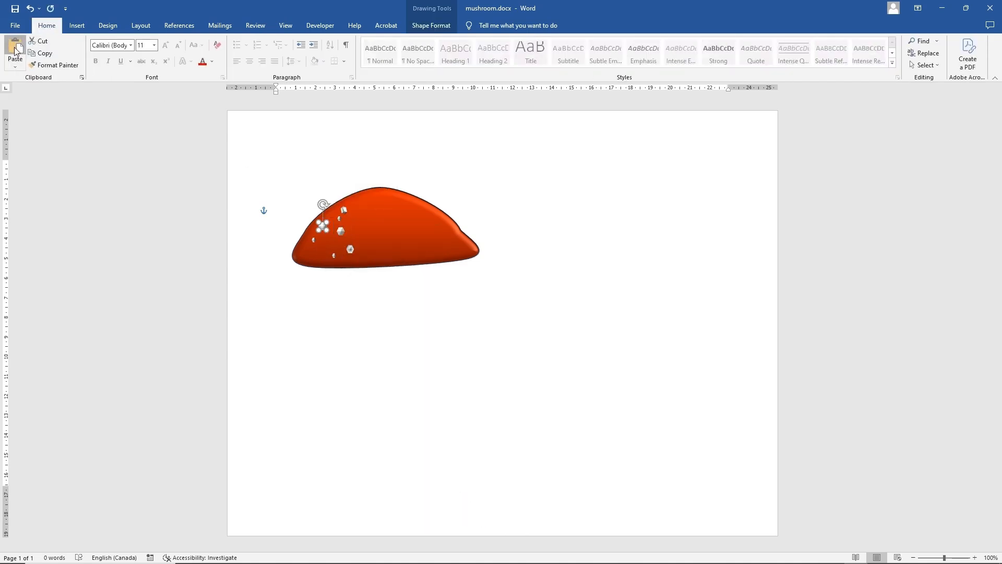
click(16, 47)
click(15, 47)
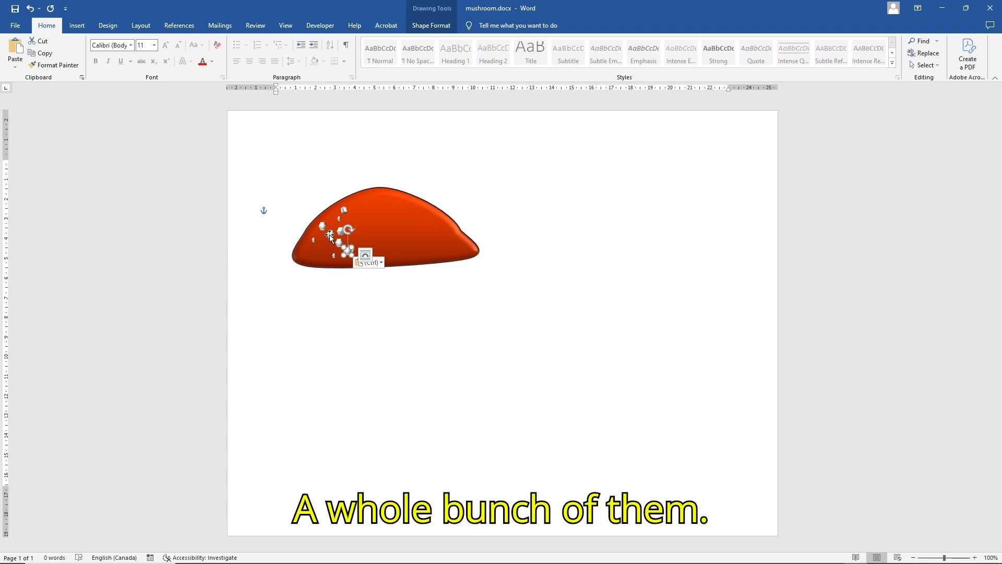
click(334, 237)
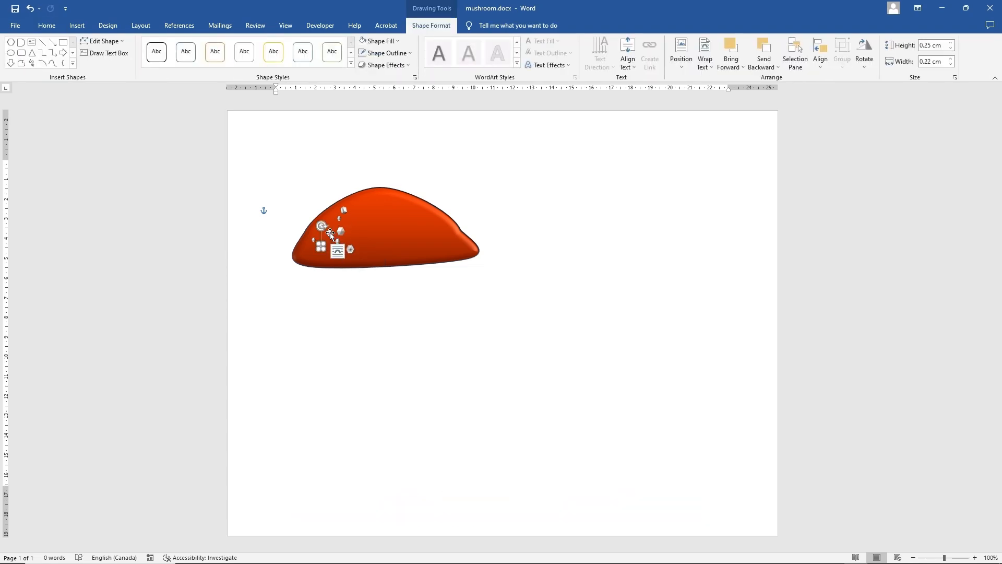
click(276, 216)
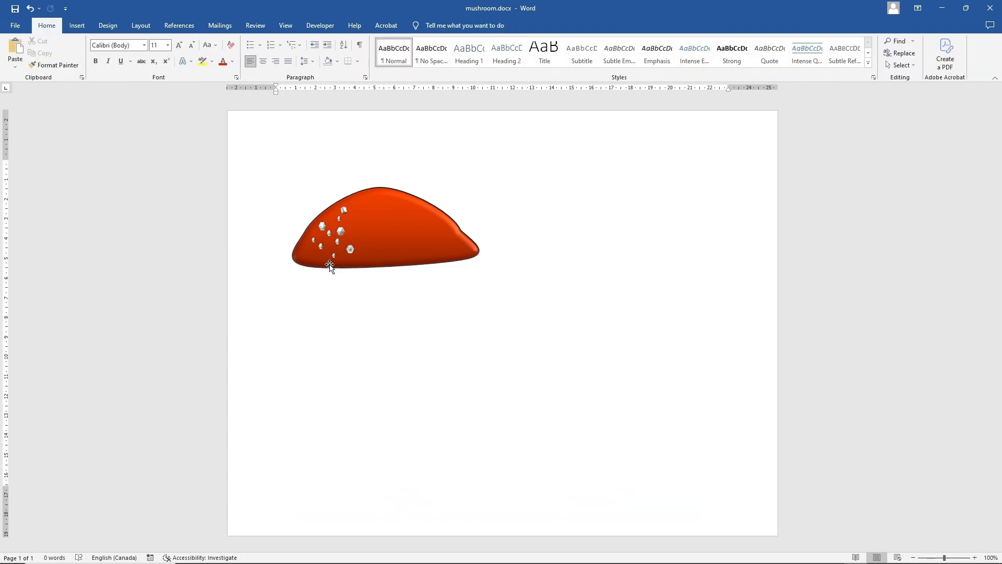
Step: Paste eight more copies of the large spot and spread spots of varied sizes over the left half and lower edge of the cap
click(14, 48)
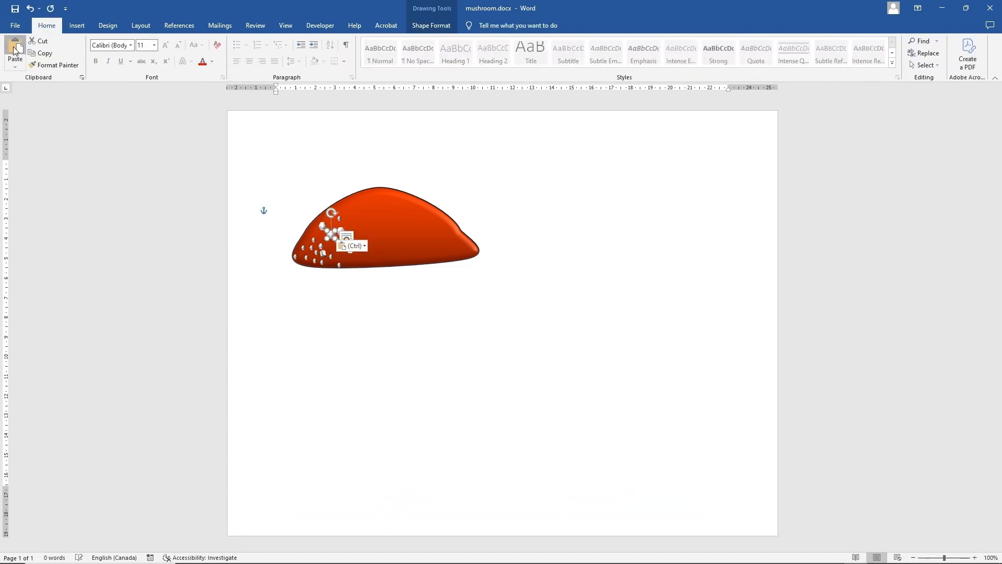
click(14, 48)
click(14, 48)
click(15, 48)
click(14, 48)
click(14, 48)
click(14, 49)
click(14, 48)
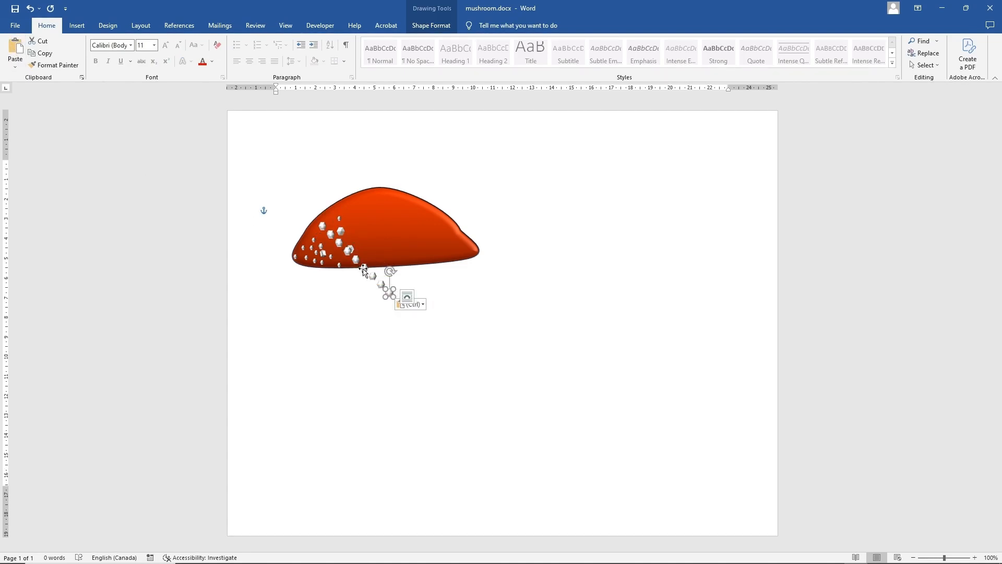
drag(364, 268, 356, 230)
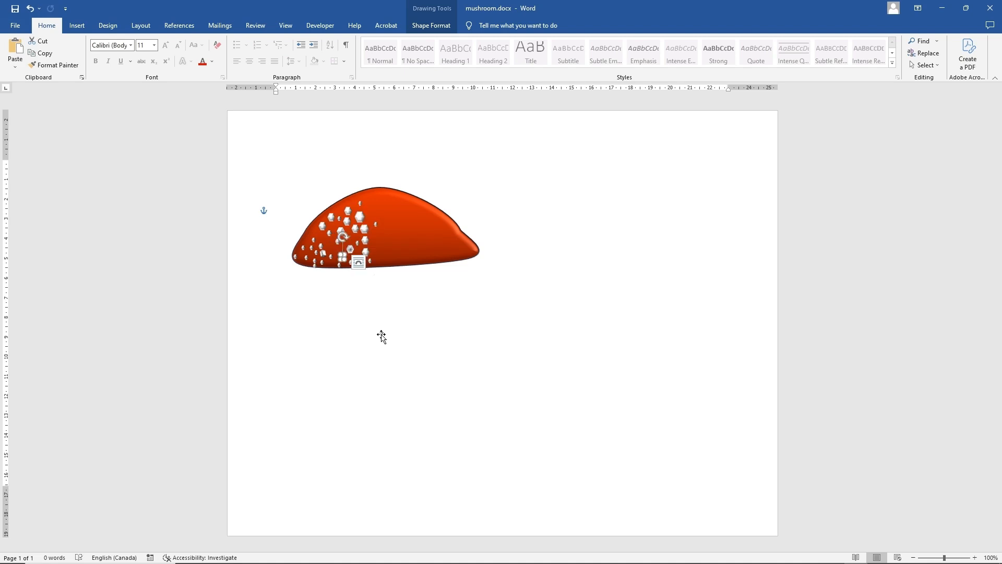
drag(359, 261, 381, 259)
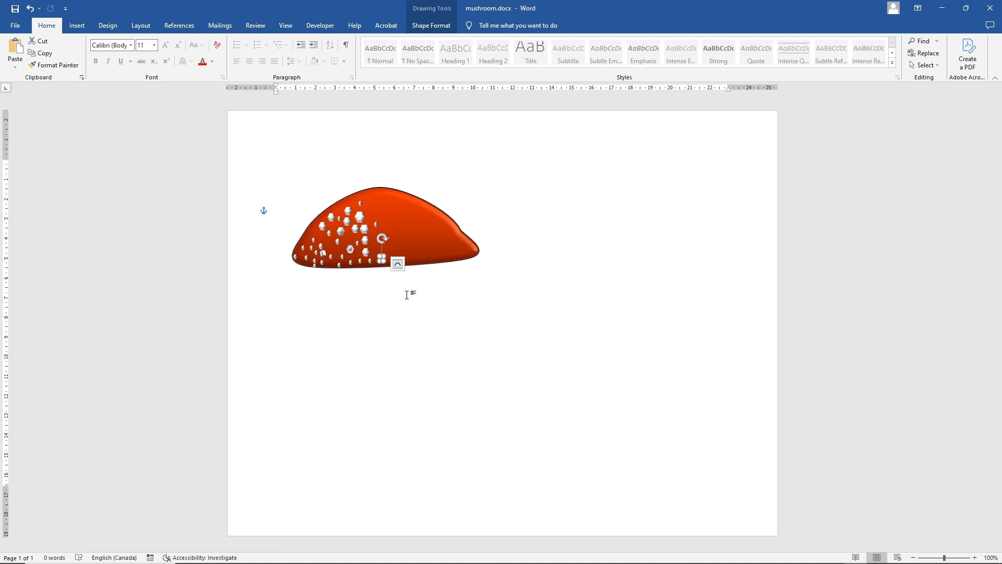
Step: Paste eight copies of the small spot, leaving them in a diagonal row running down from the cap's lower edge
click(15, 48)
click(15, 48)
click(15, 48)
click(15, 48)
click(15, 48)
click(15, 48)
click(15, 48)
click(15, 49)
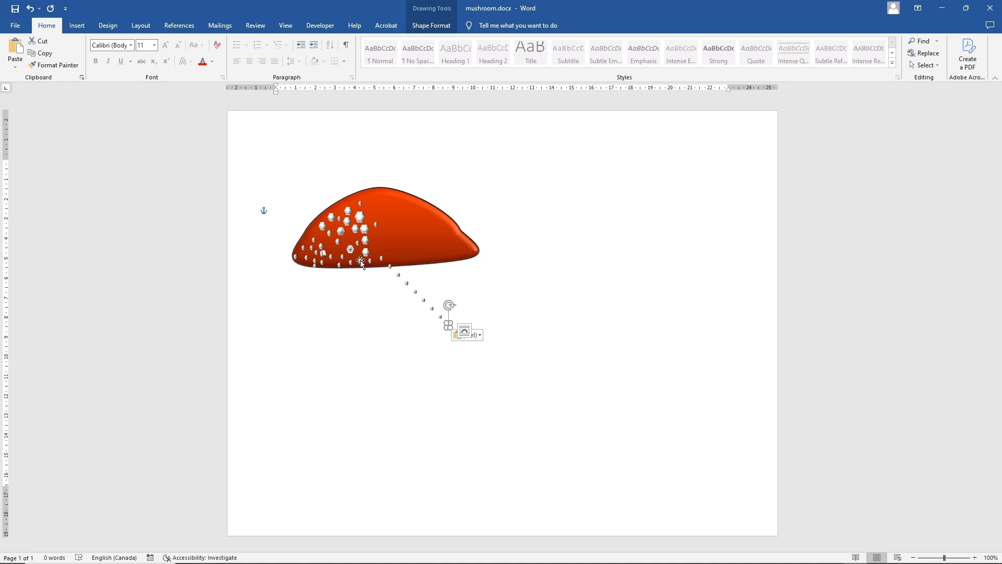
Step: Resize the small spot on the cap's lower edge and the second, fourth and fifth pasted spots together to 0.4 cm high and 0.28 cm wide
click(381, 257)
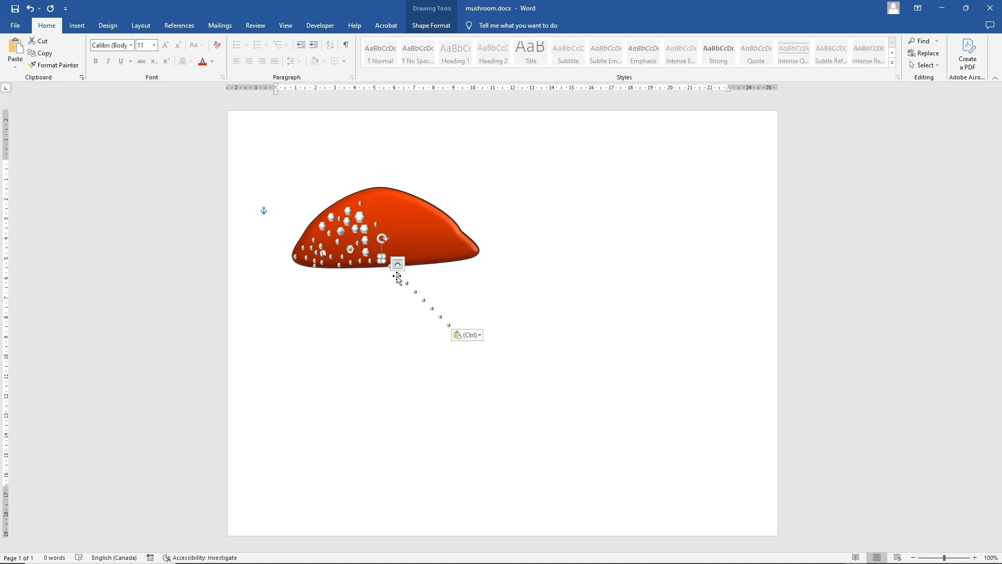
shift+click(397, 277)
shift+click(415, 293)
shift+click(424, 300)
click(445, 26)
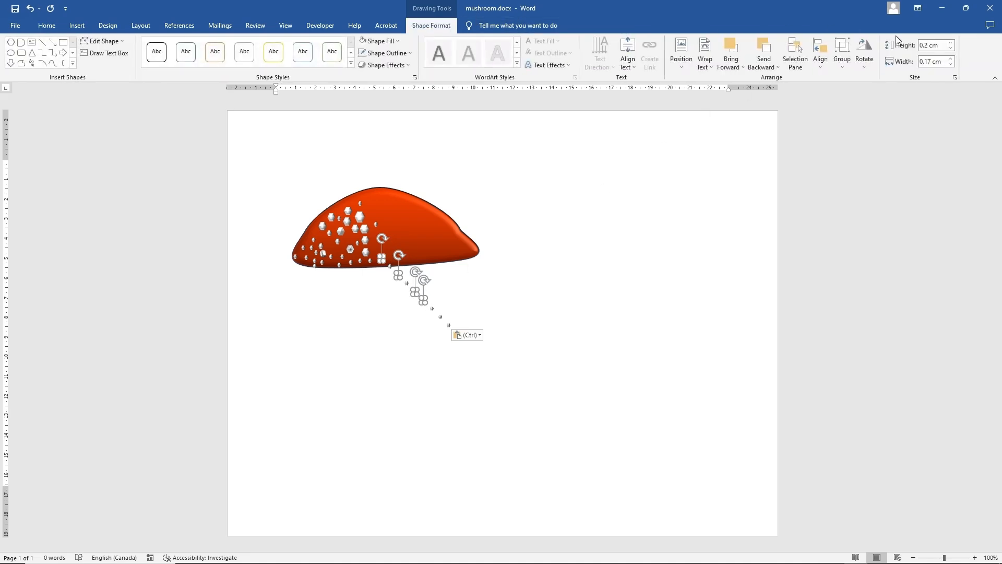
click(938, 45)
key(BackSpace)
click(938, 63)
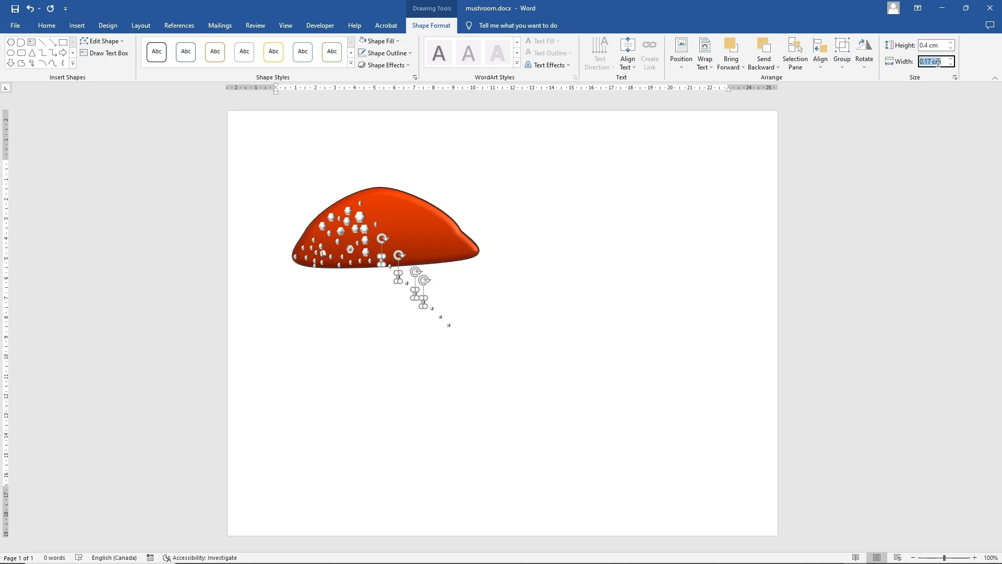
key(BackSpace)
text(.28)
key(Return)
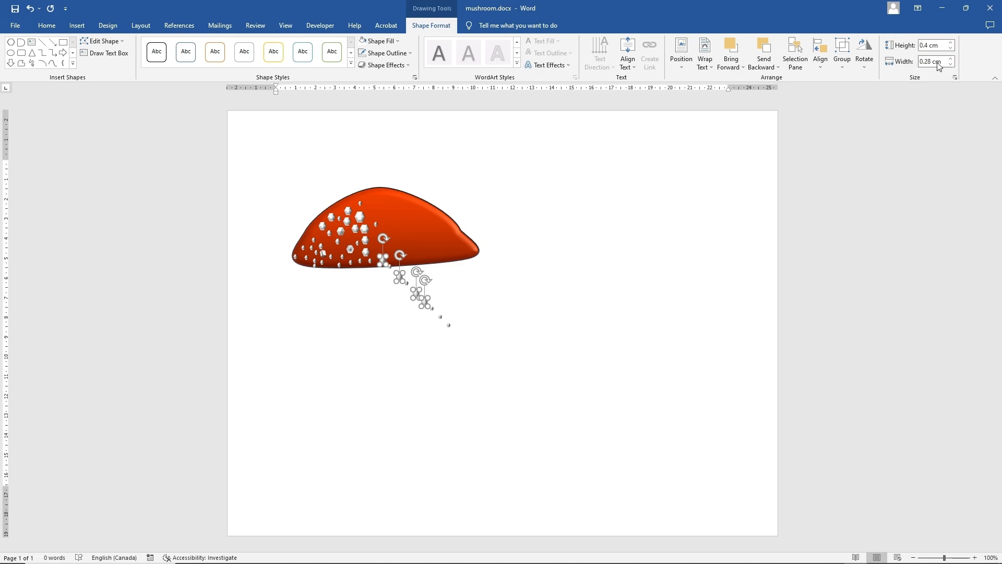
click(622, 322)
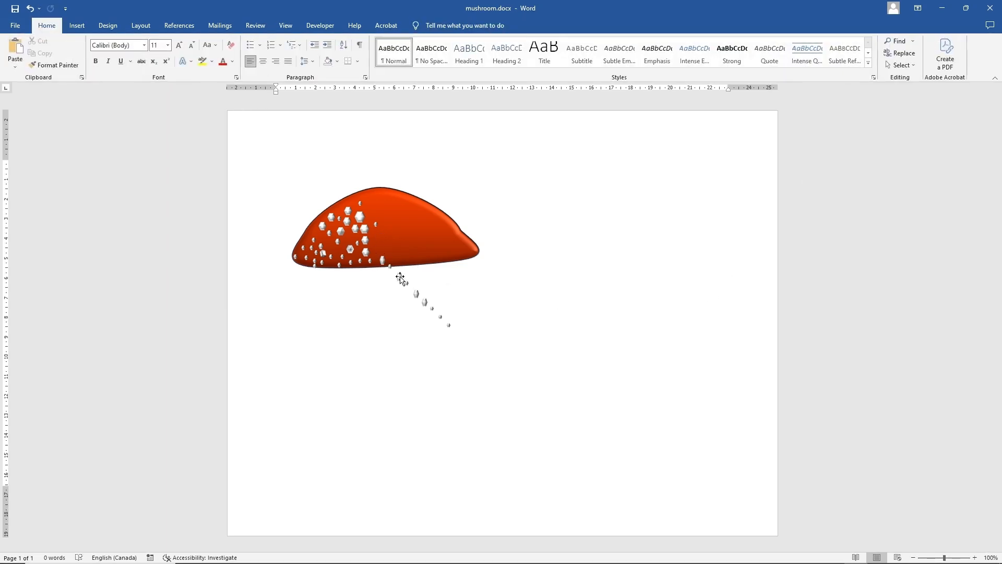
Step: Move the enlarged and small pasted spots onto the cap, rotating some and scattering them across its middle and right part
drag(401, 279, 386, 219)
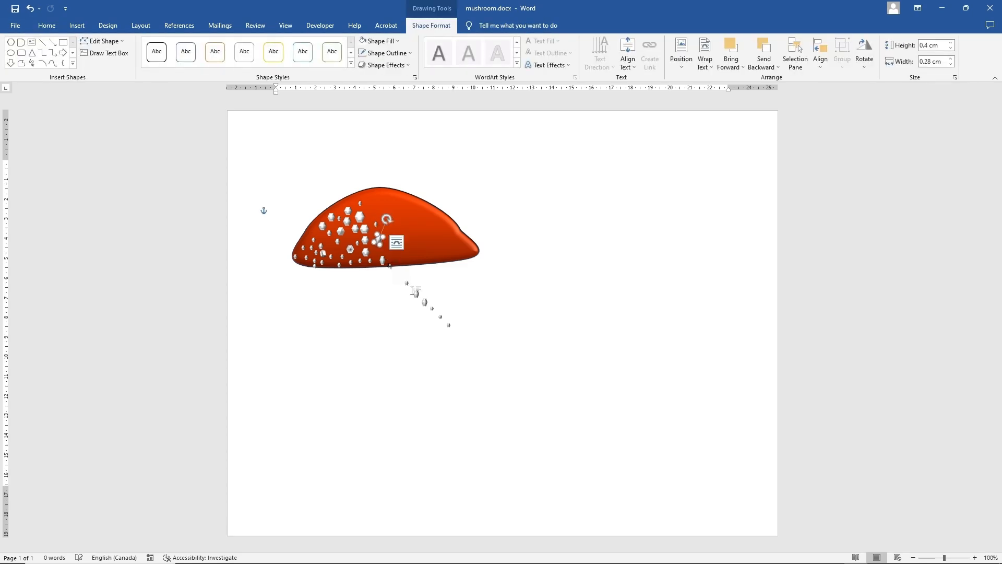
click(340, 208)
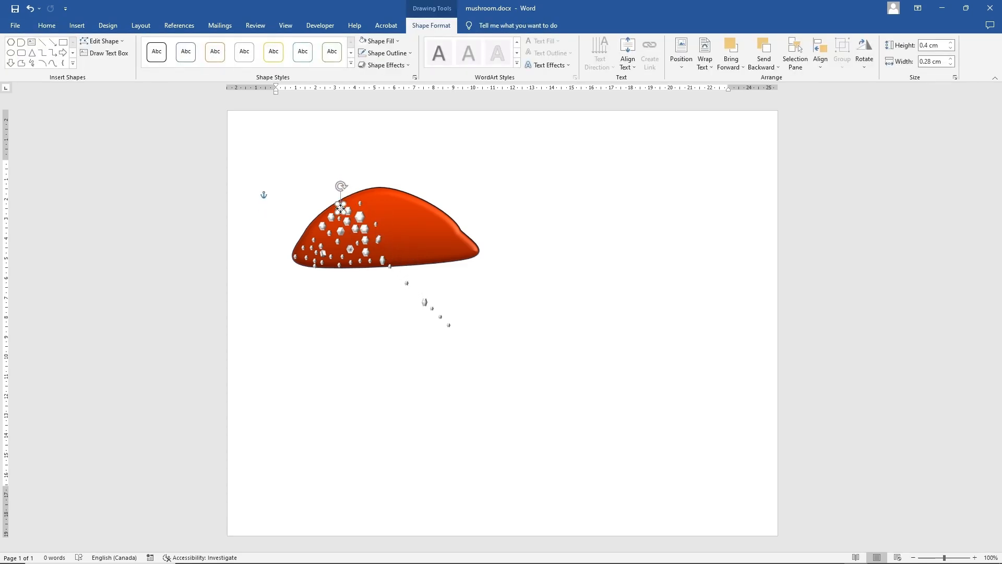
drag(341, 208, 348, 238)
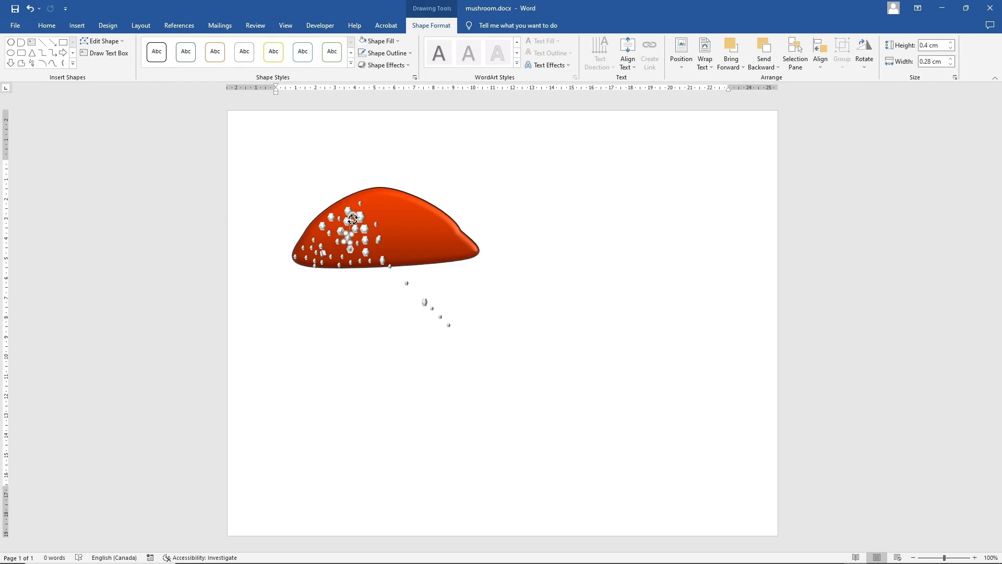
click(400, 336)
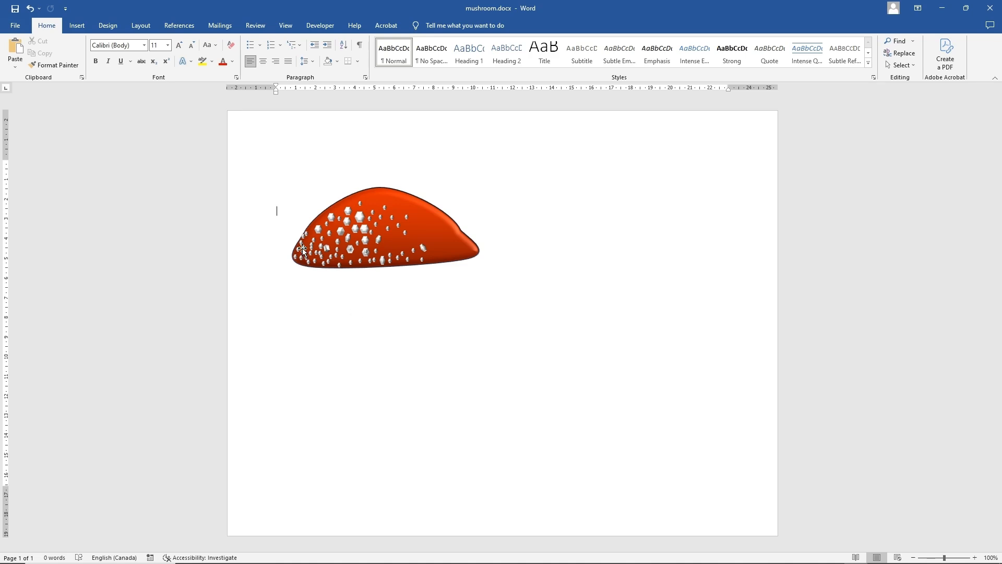
Step: Paste another series of small spots and distribute them along the upper part of the cap up to its peak
click(16, 47)
click(19, 47)
click(18, 48)
click(18, 47)
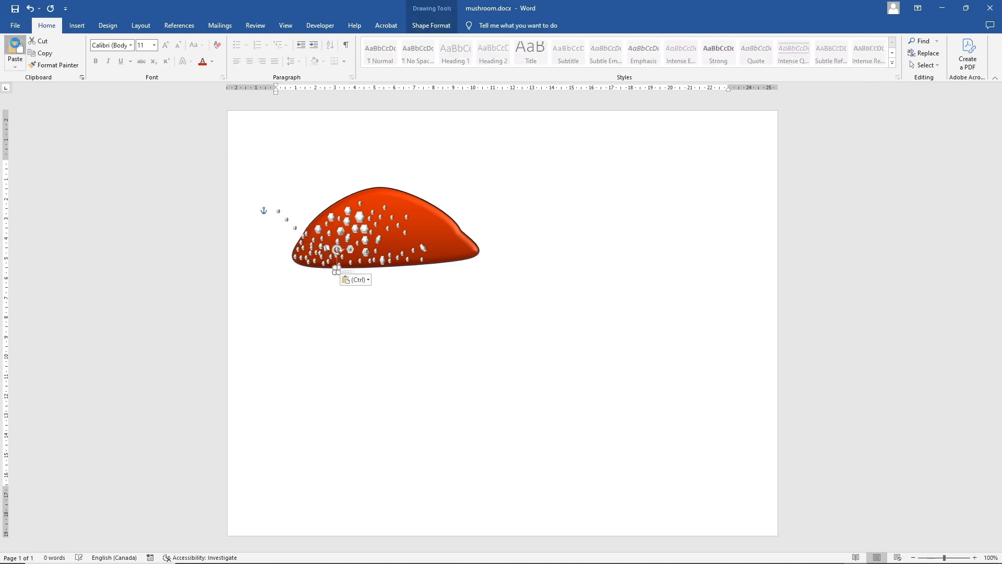
click(18, 47)
click(18, 47)
click(18, 48)
click(18, 48)
click(19, 48)
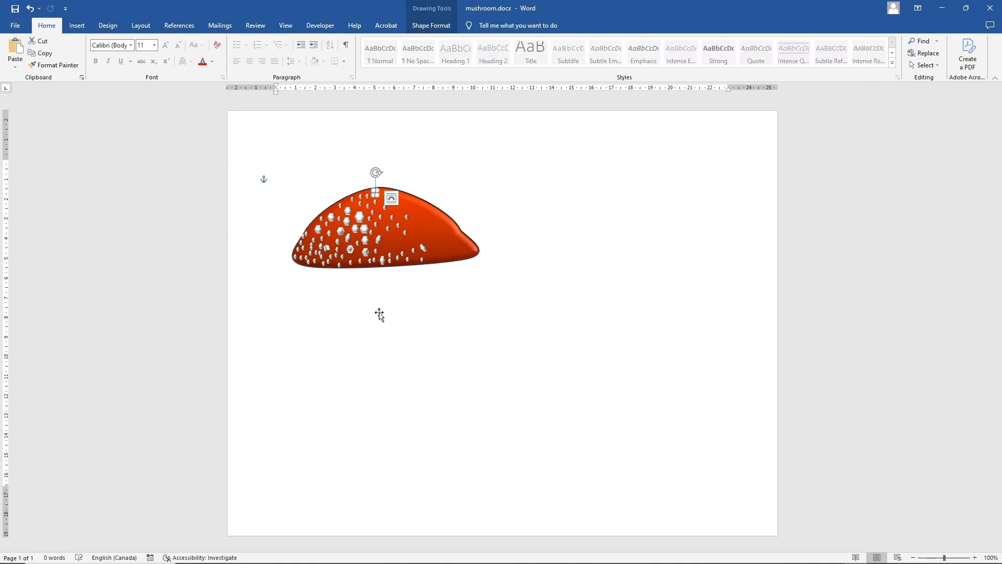
drag(378, 312, 384, 198)
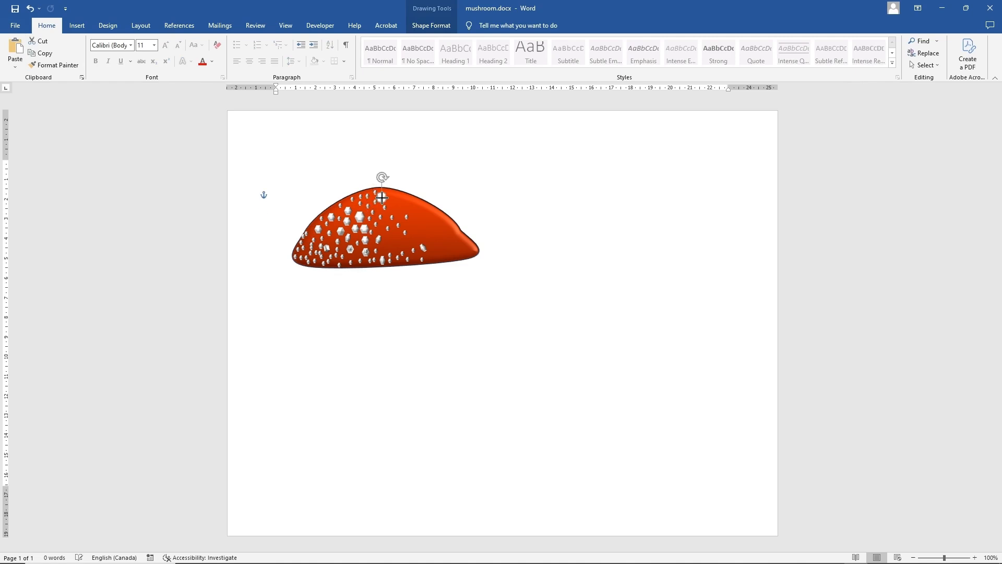
Step: Move the remaining pasted small spots from outside the cap onto its sparse right part
click(378, 345)
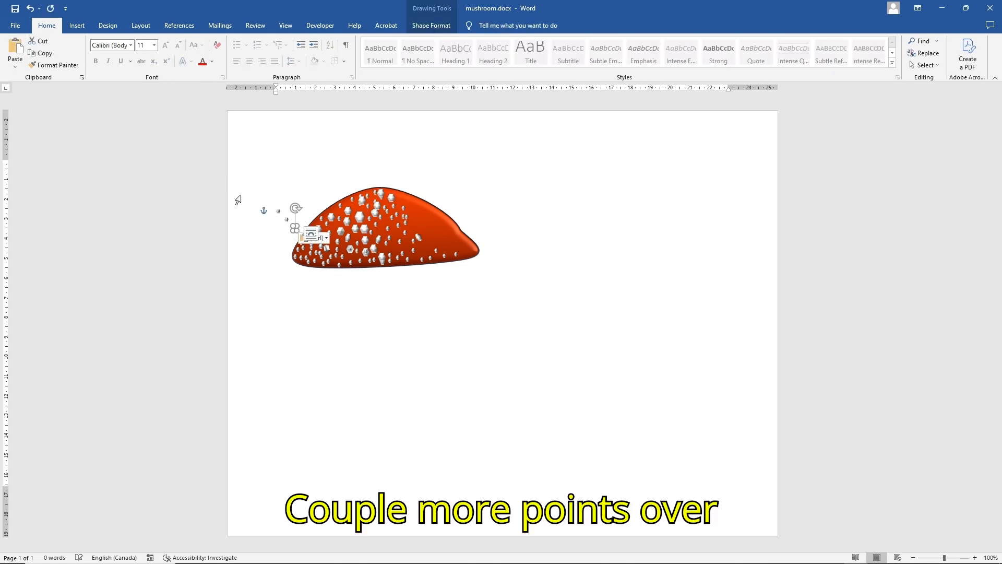
drag(279, 213, 408, 202)
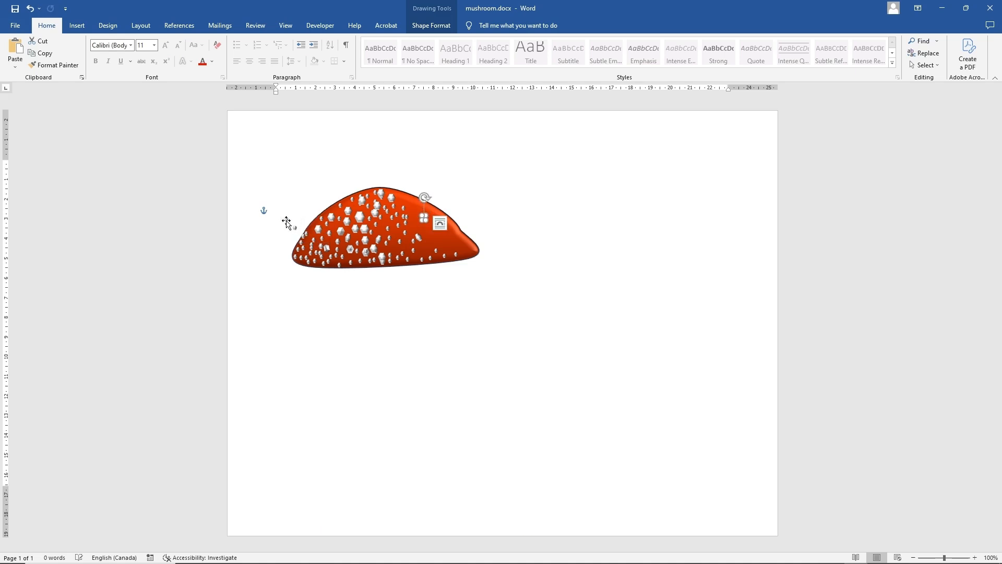
click(516, 198)
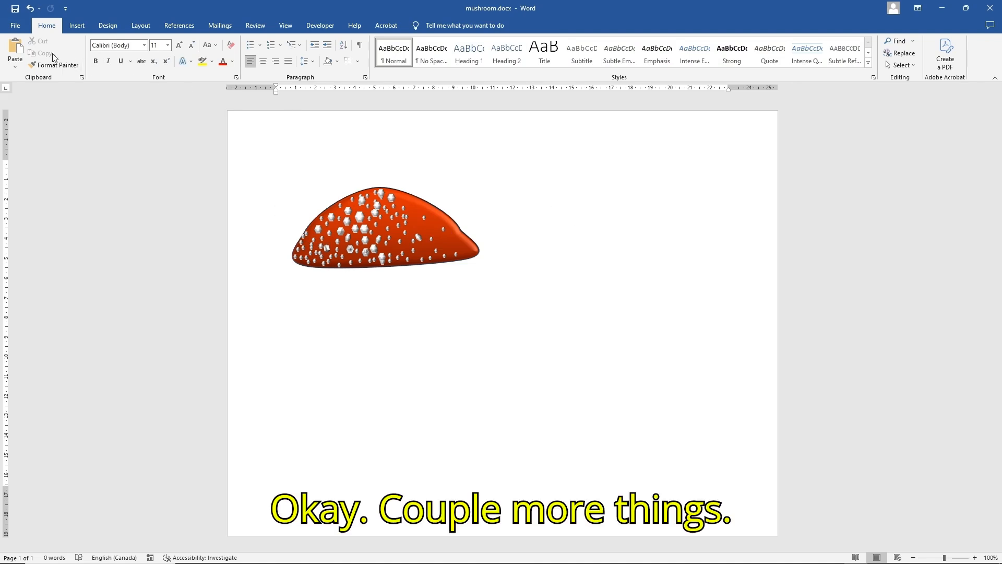
Step: Draw an inverted trapezoid about 5.21 cm high and 2.57 cm wide in the blank area right of the mushroom cap
click(76, 26)
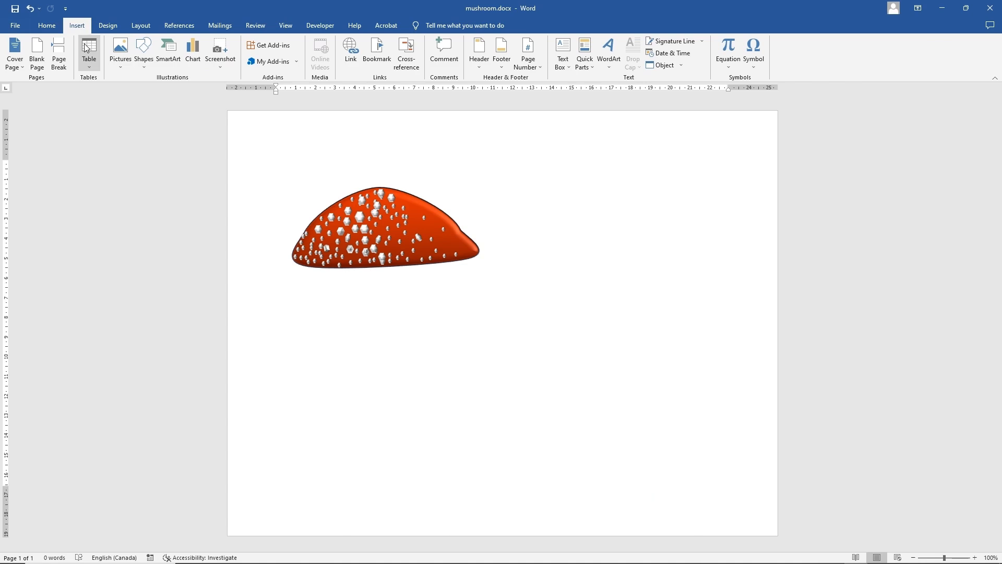
click(144, 52)
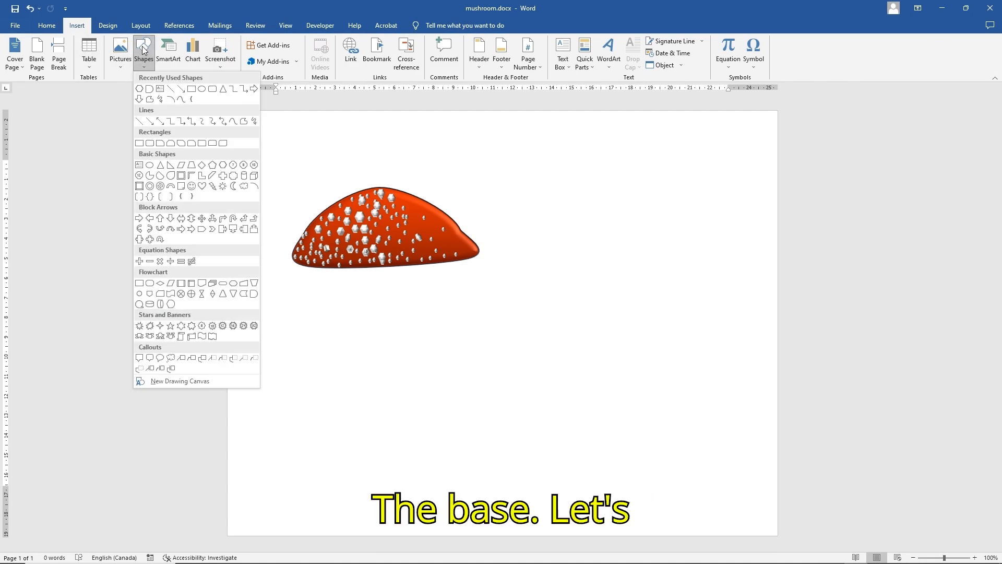
click(252, 283)
drag(599, 209, 649, 312)
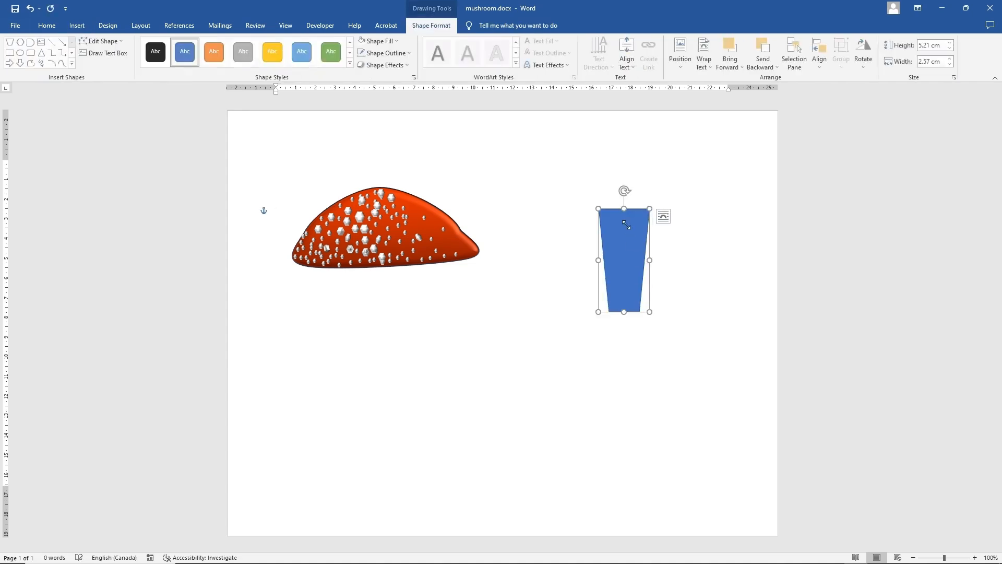
Step: Turn the trapezoid upside down, enlarge it to about 6.99 cm high and 2.73 cm wide, and place it beneath the cap as a stem
drag(625, 190, 629, 387)
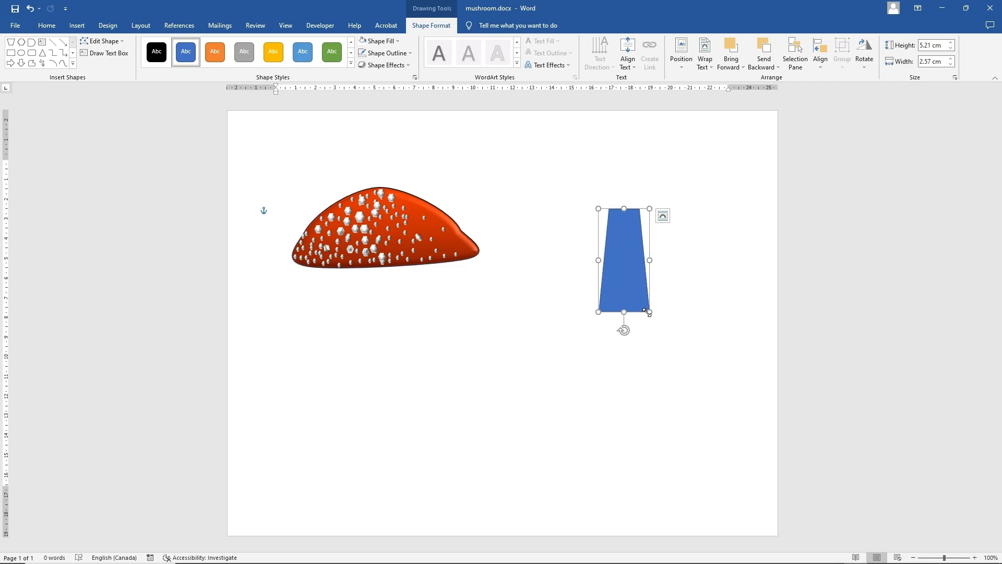
drag(648, 312, 653, 346)
drag(638, 299, 380, 320)
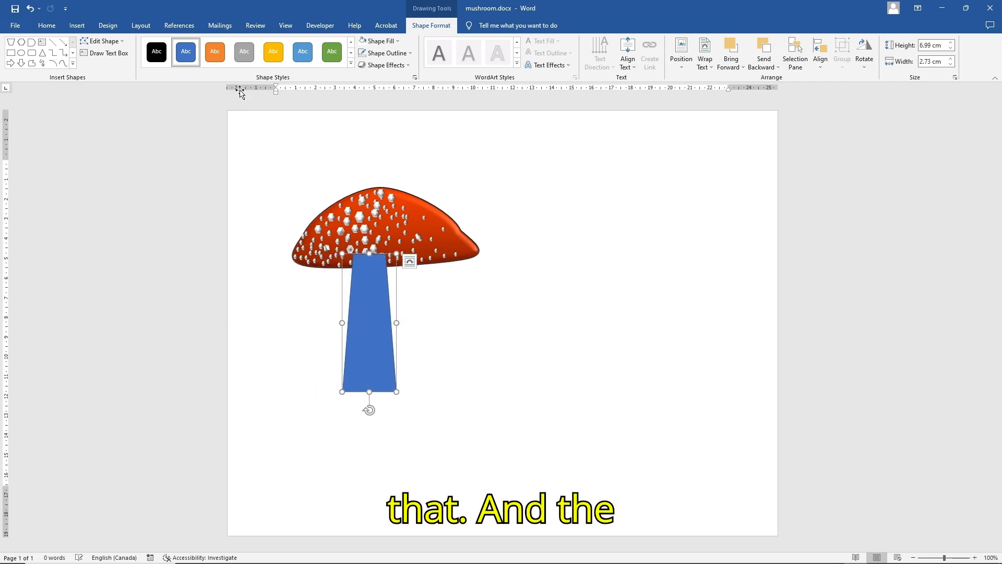
Step: Fill the stem with an off-white light grey and remove its outline
click(381, 46)
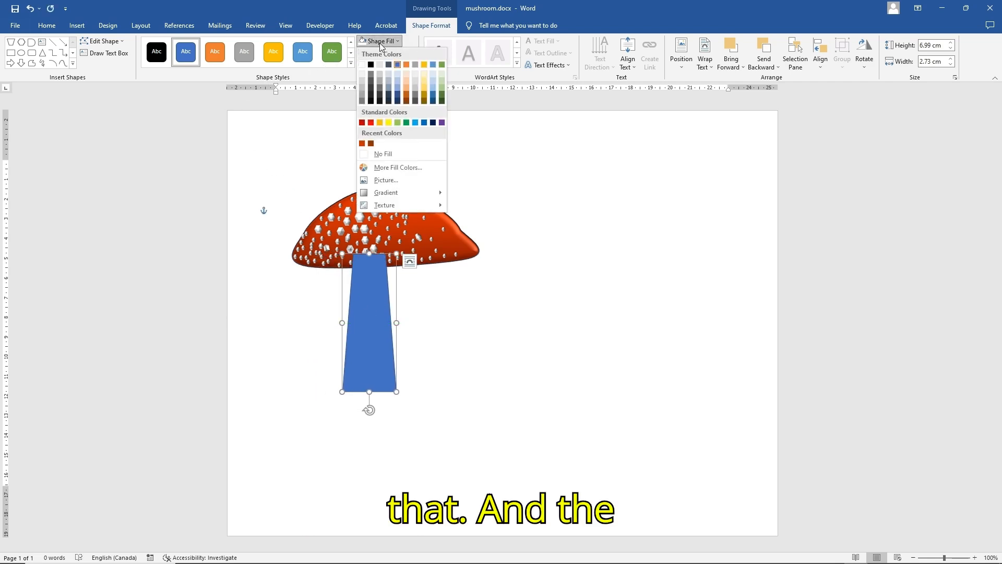
click(359, 73)
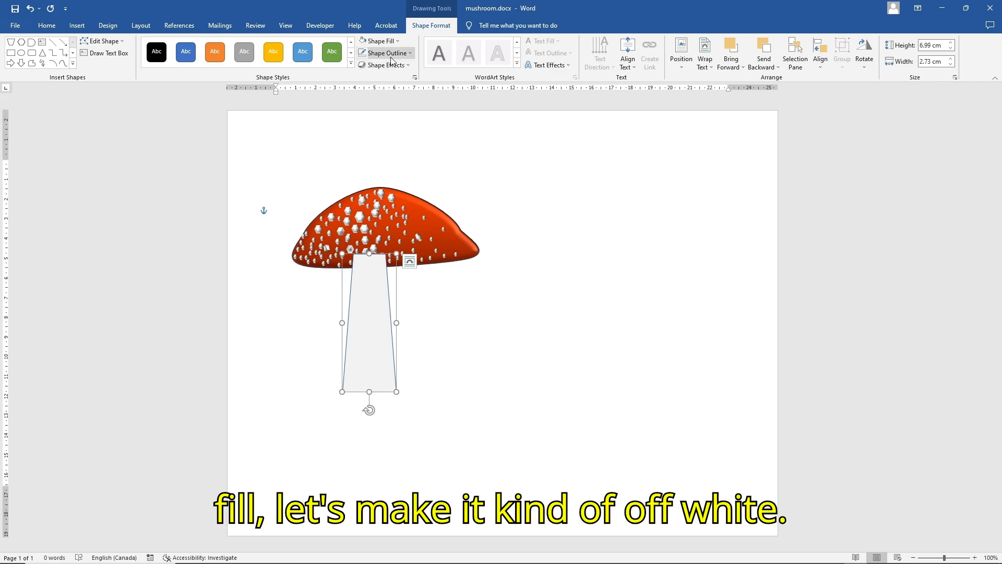
click(386, 52)
click(389, 166)
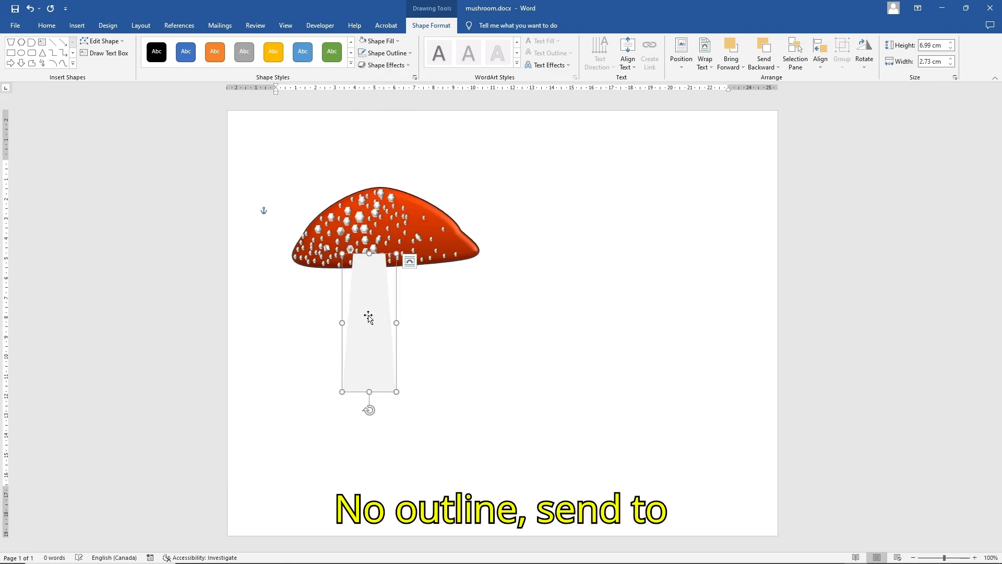
Step: Centre the stem under the cap, overlapping its lower edge, and send it behind the cap
drag(369, 315, 383, 305)
right_click(382, 306)
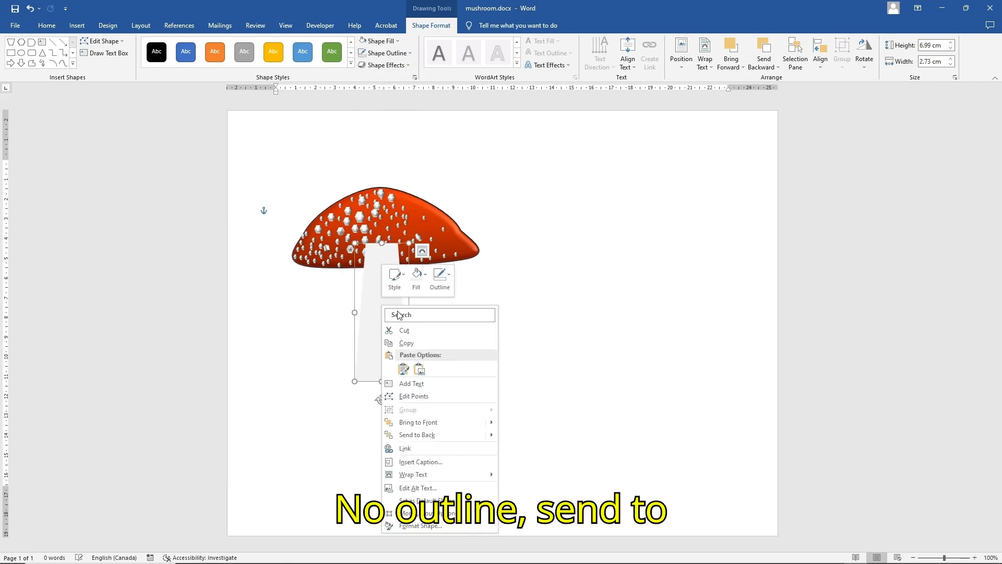
click(418, 435)
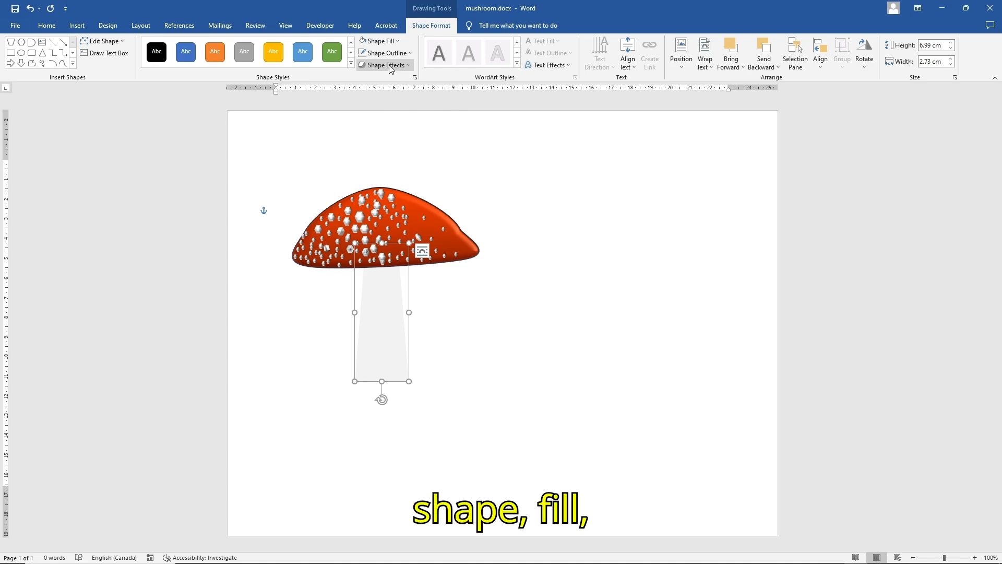
Step: Give the stem a linear gradient running from light at its left side to dark at its right, with a light grey outline
click(388, 46)
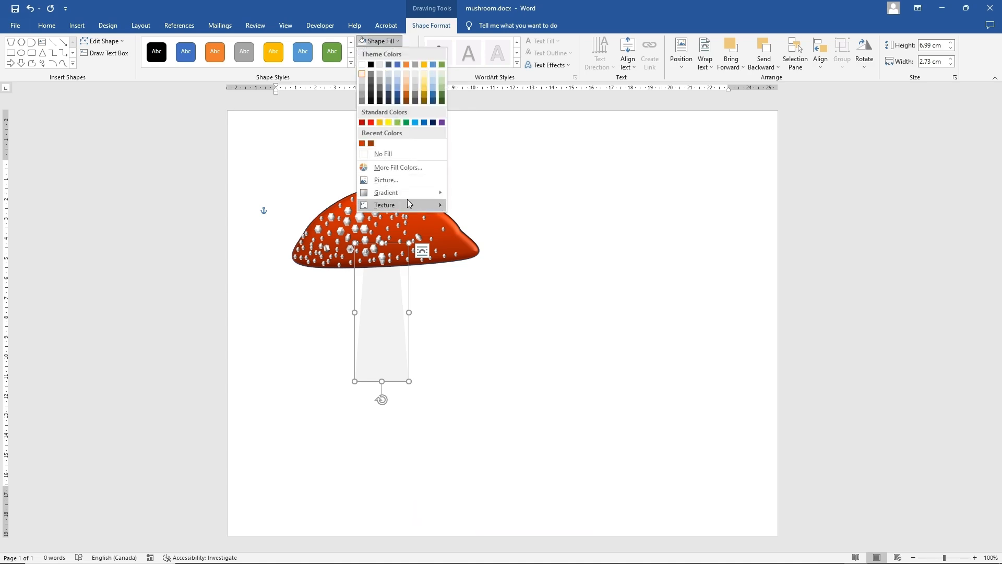
mouse_move(411, 194)
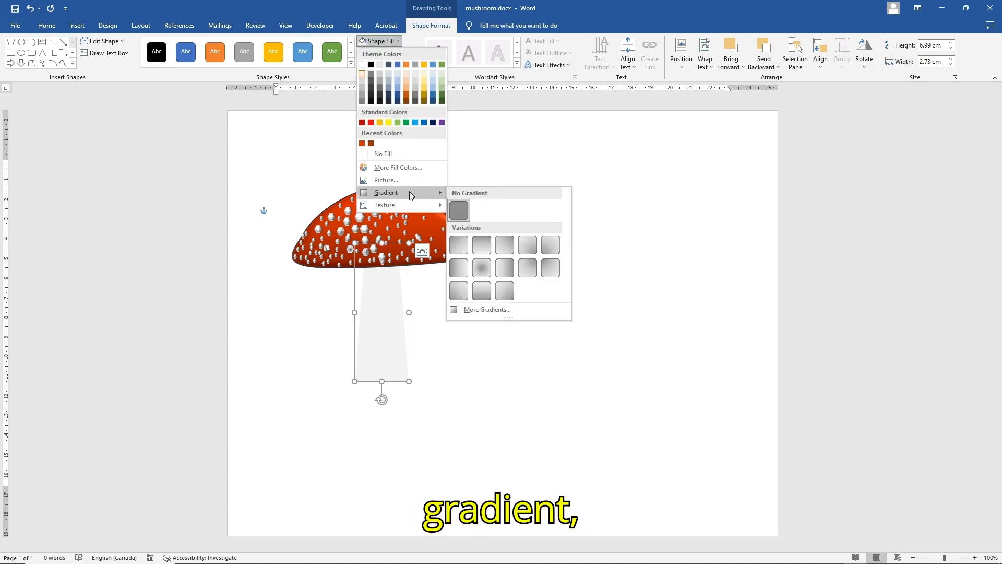
click(466, 271)
click(452, 306)
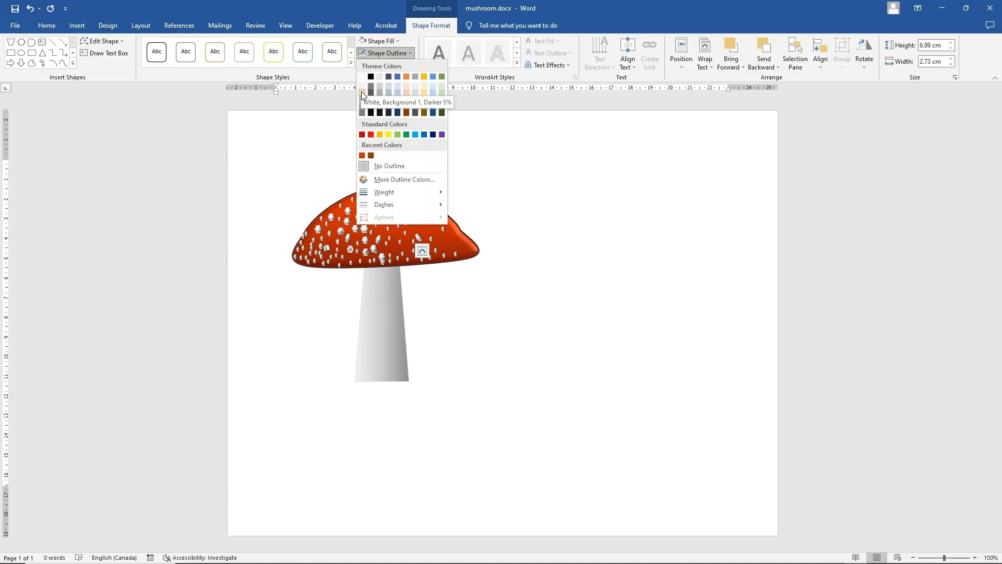
click(366, 100)
click(615, 171)
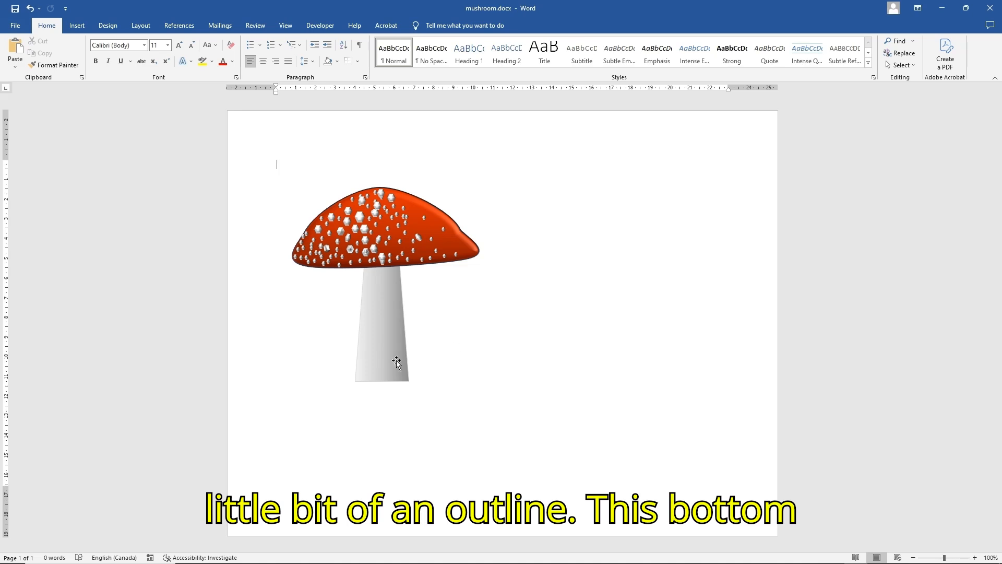
Step: Edit the stem's points, making its lower right corner a smooth point to curve the right side and round the base
click(380, 366)
right_click(383, 364)
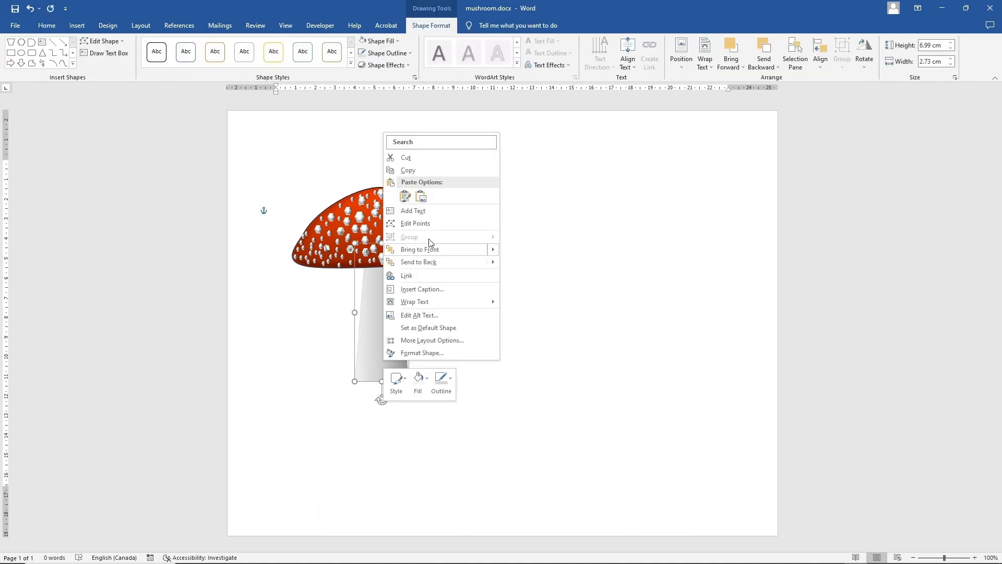
key(Escape)
right_click(386, 348)
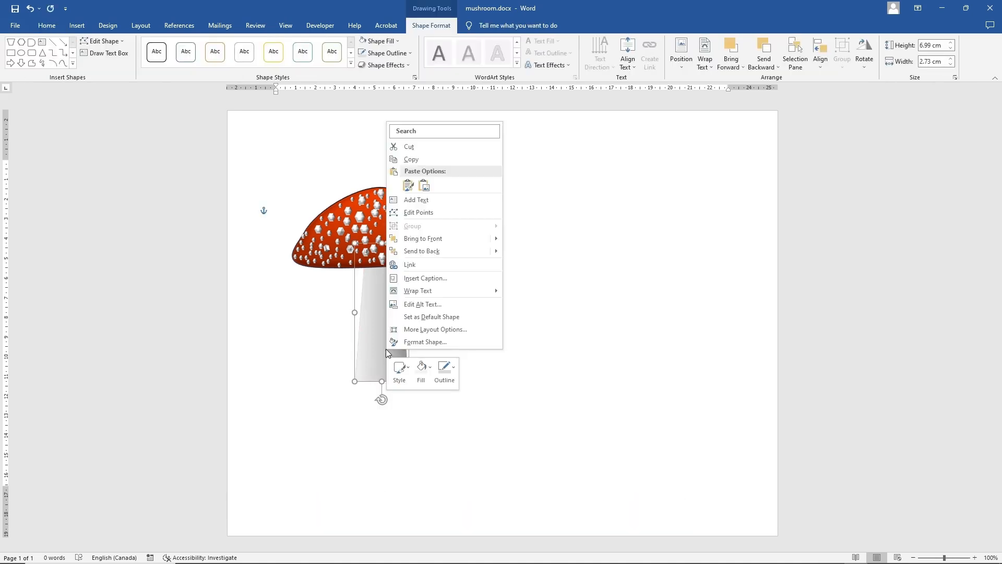
click(419, 212)
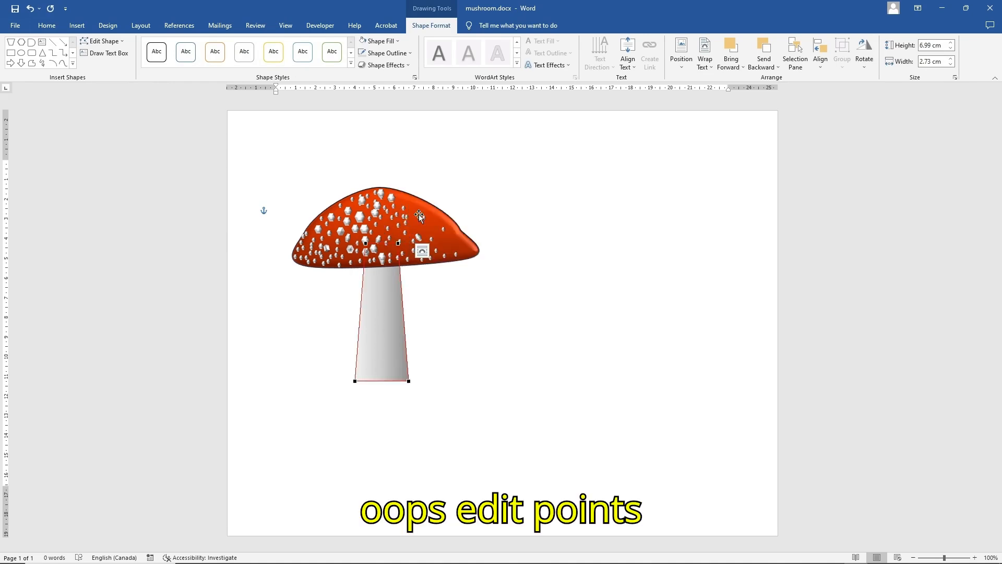
right_click(409, 380)
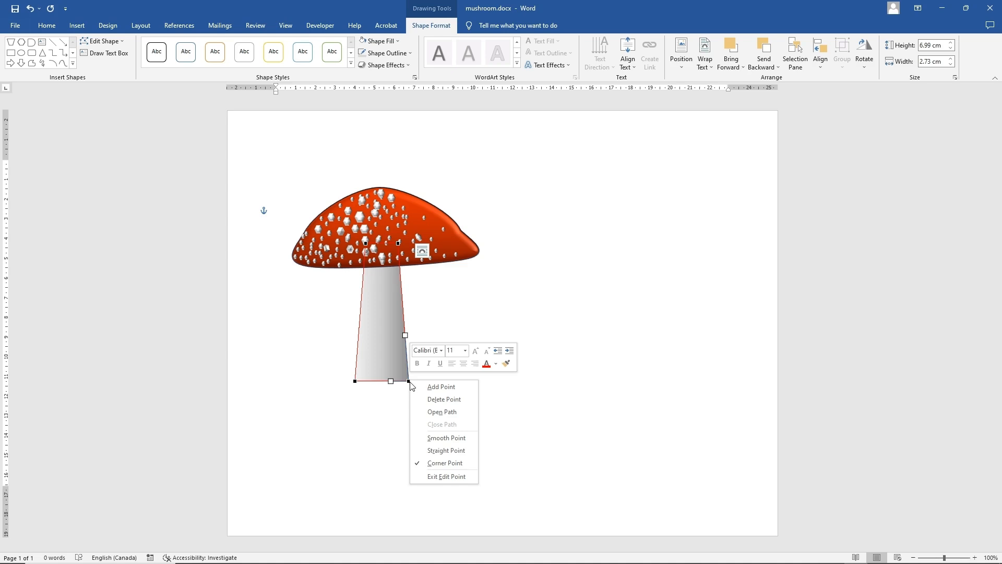
click(442, 437)
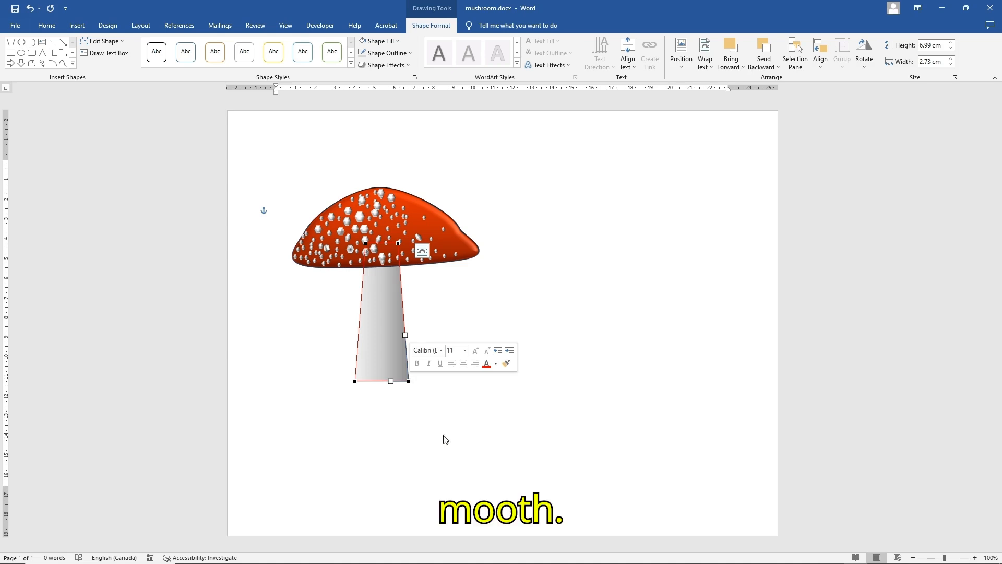
right_click(356, 381)
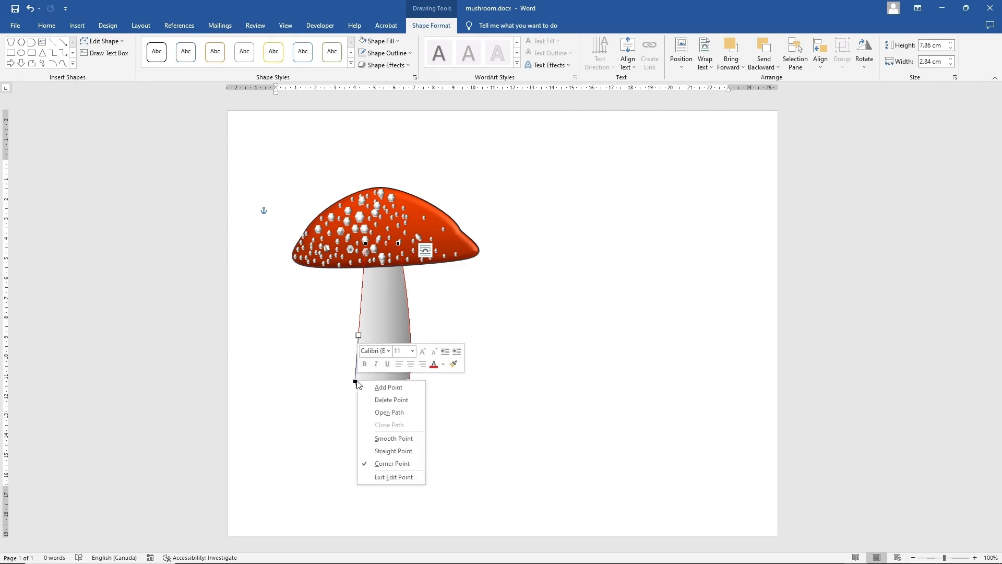
click(526, 351)
click(480, 339)
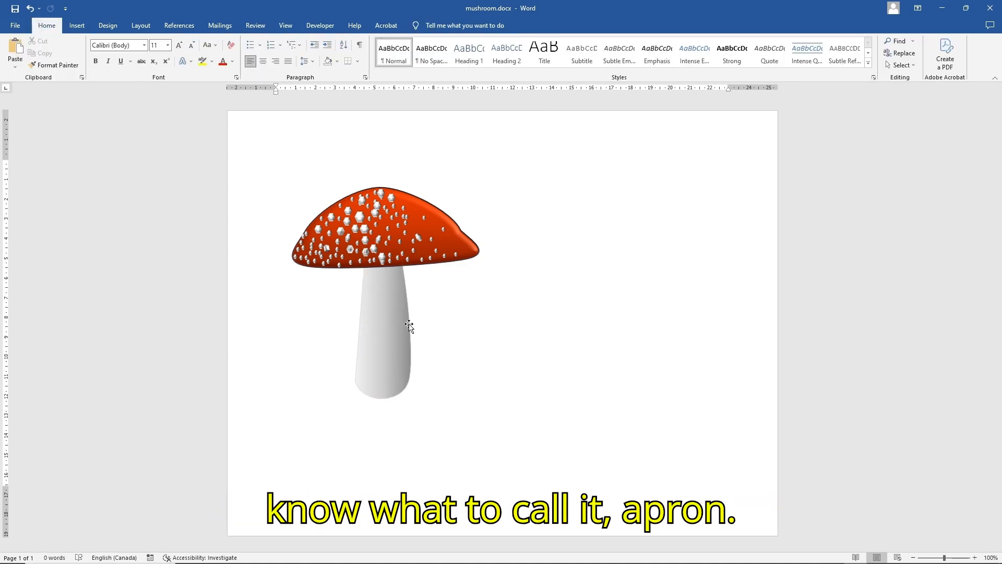
Step: Draw a rectangle about 0.98 cm high and 2.78 cm wide across the upper half of the stem as an apron
click(77, 25)
click(144, 52)
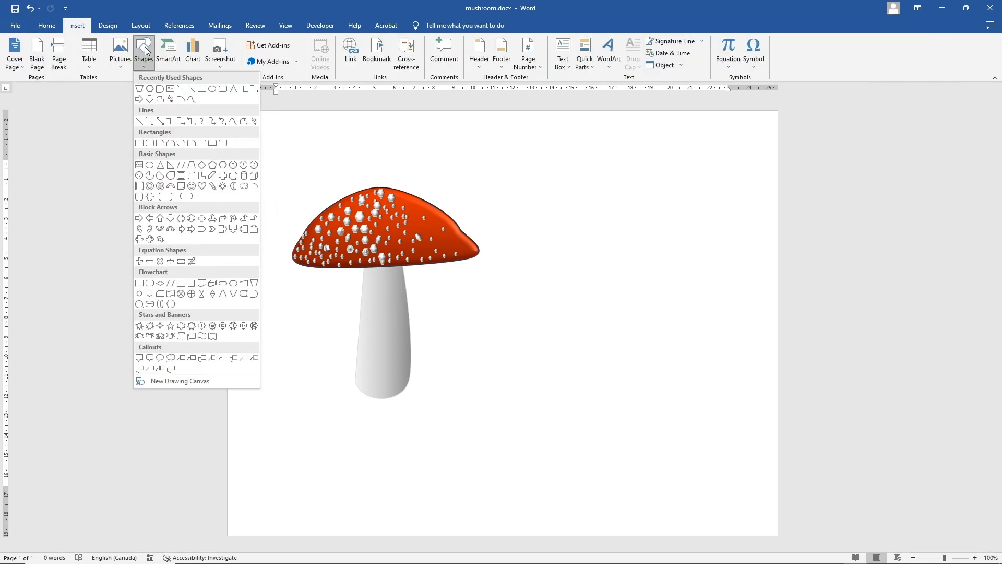
click(202, 89)
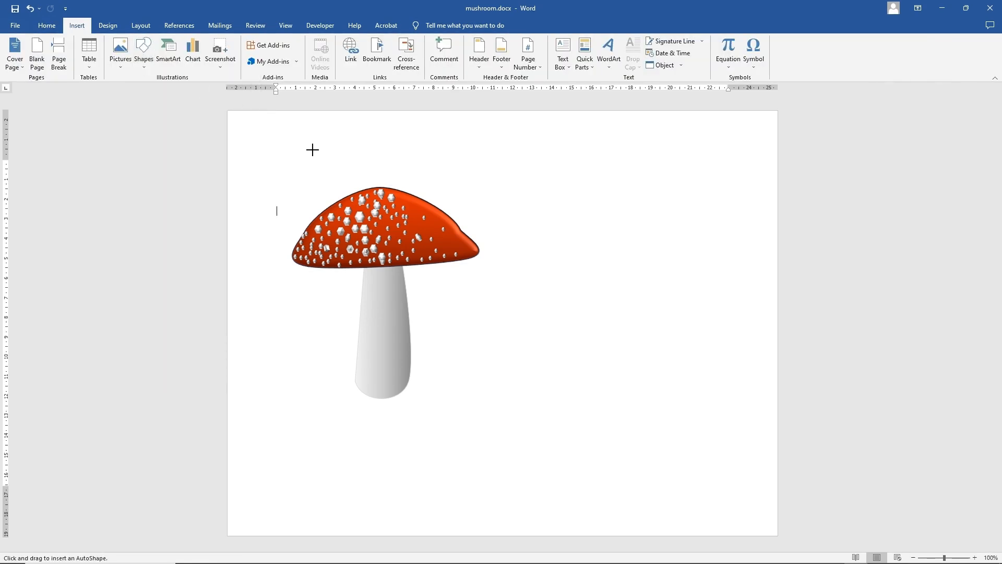
drag(357, 303, 411, 323)
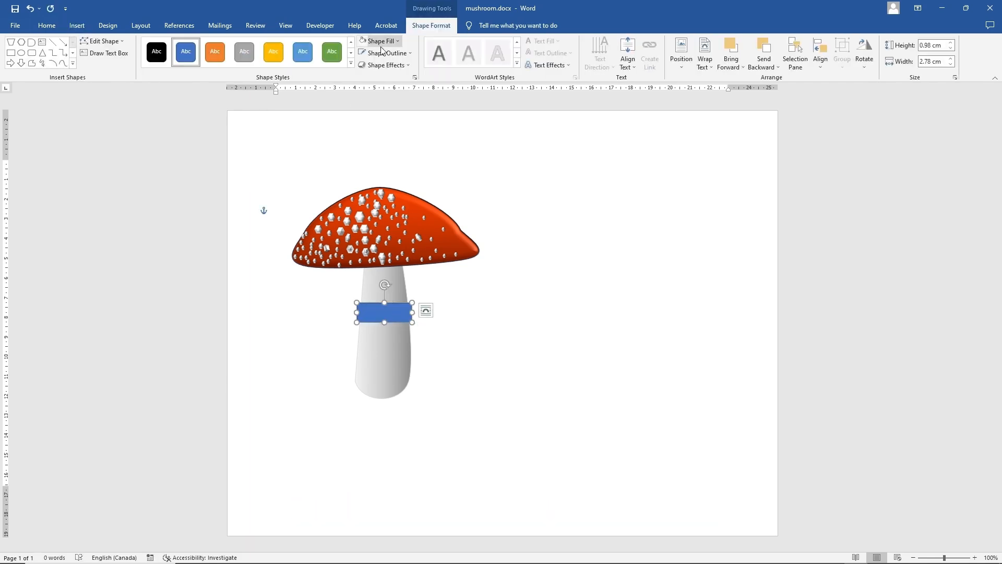
Step: Fill the apron rectangle with white, apply a diagonal gradient that is darkest at the upper right, and remove its outline
click(381, 42)
click(364, 64)
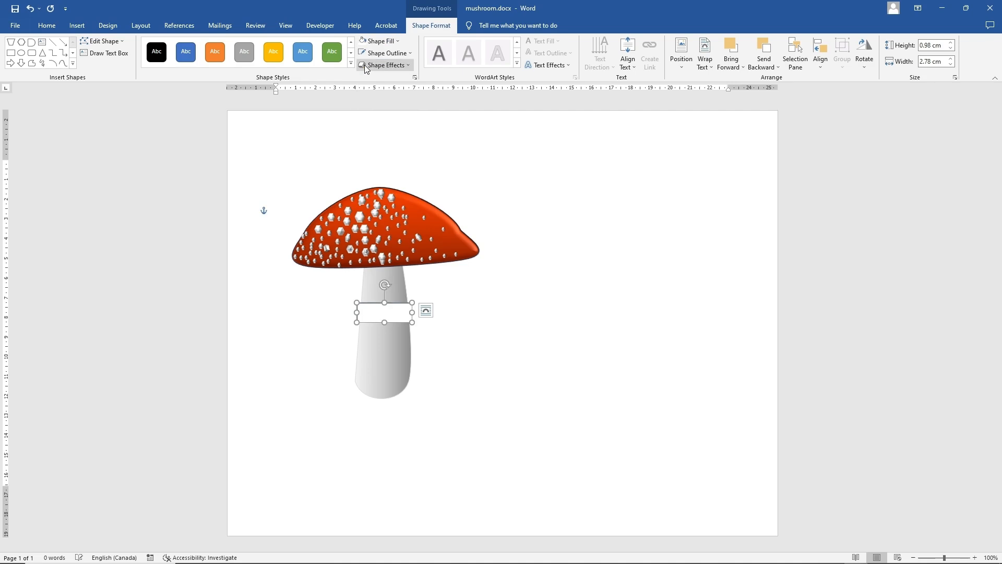
click(385, 41)
mouse_move(401, 191)
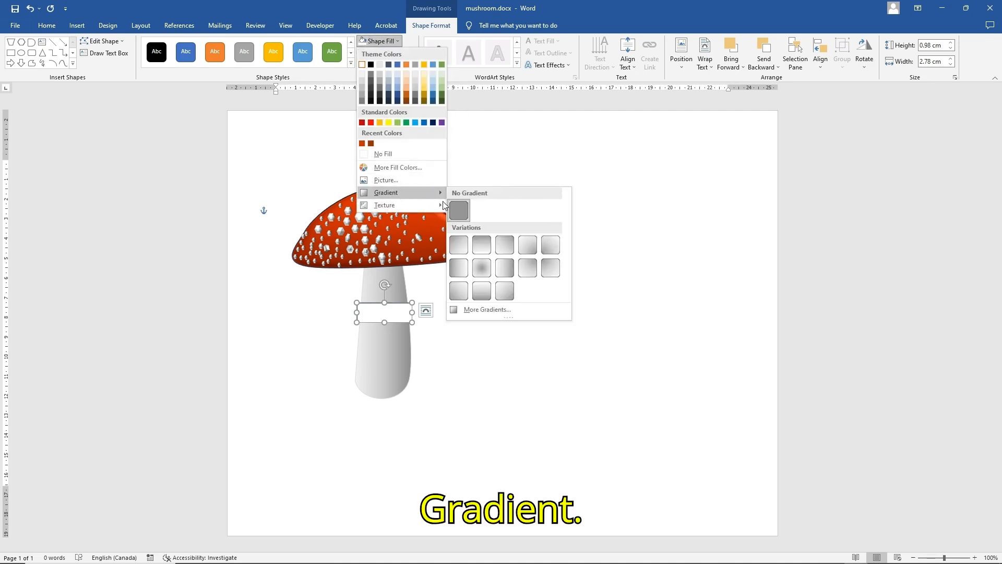
click(505, 249)
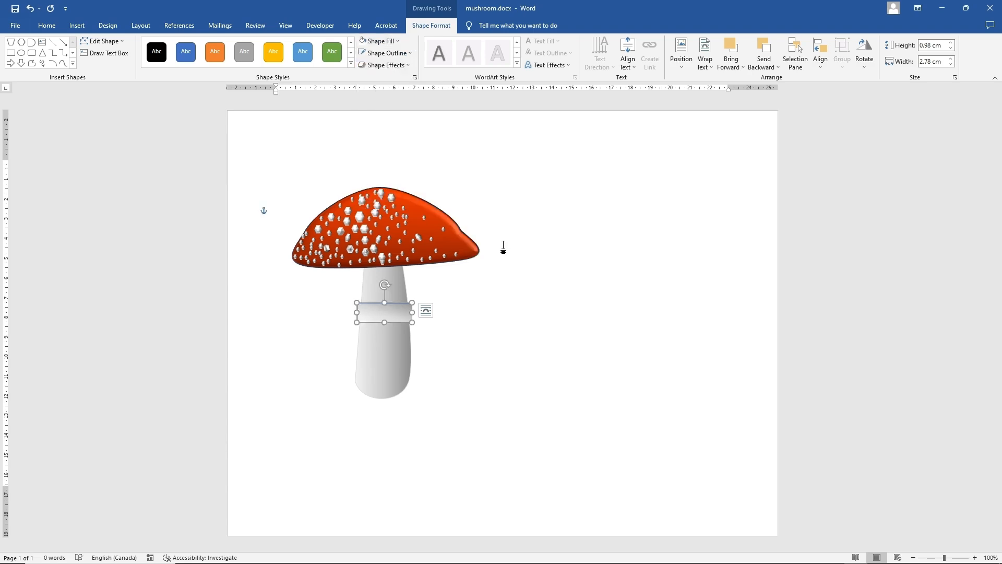
click(387, 53)
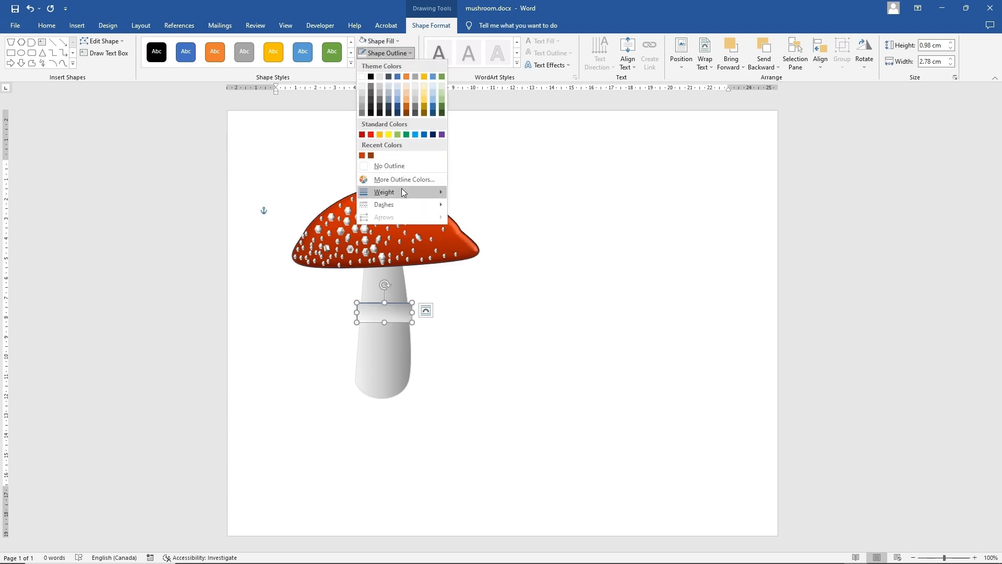
click(393, 166)
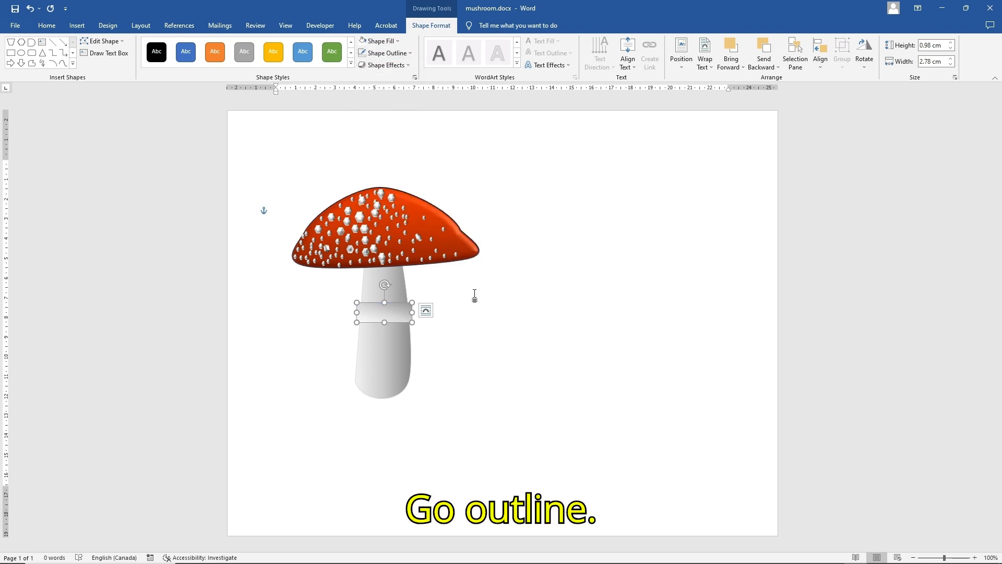
Step: Apply the second soft edge variation to the apron rectangle and widen it slightly past the stem's left side
click(391, 65)
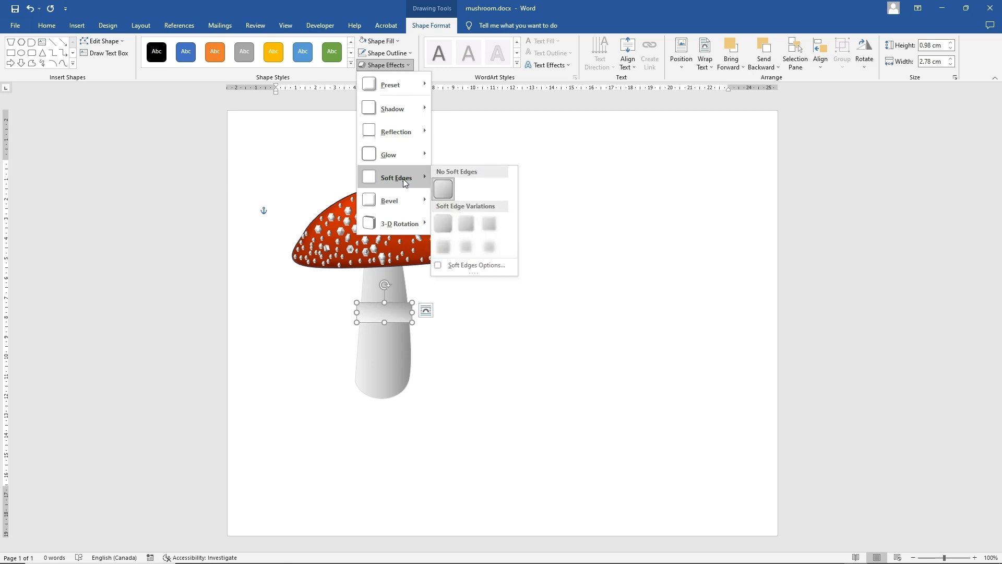
click(465, 224)
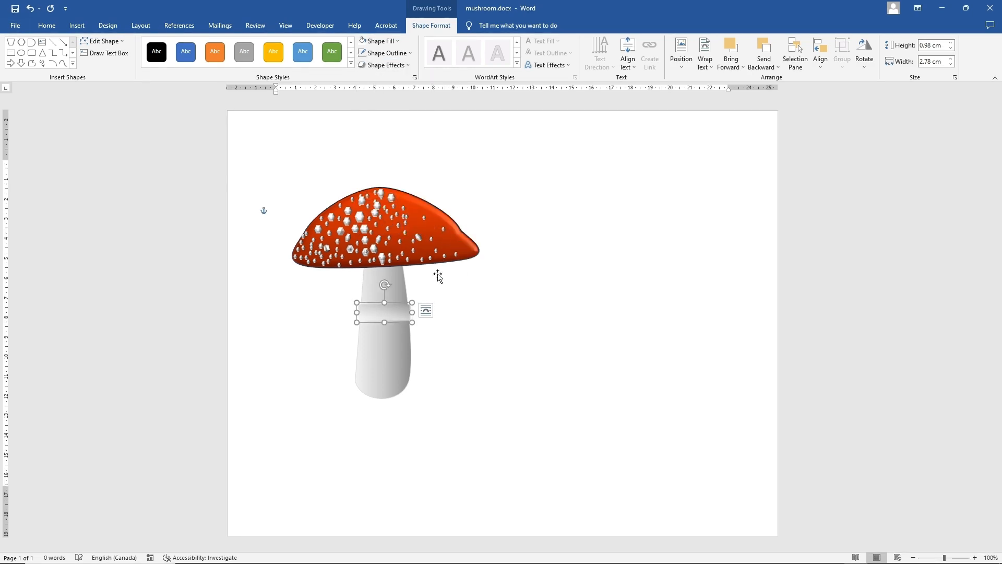
drag(355, 312, 351, 312)
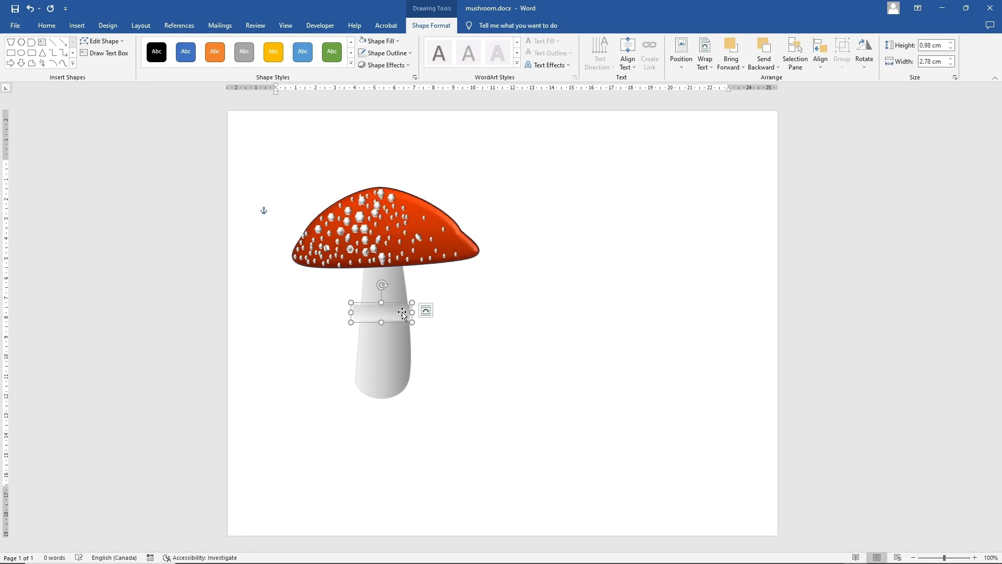
Step: Widen the apron to about 3.28 cm past the stem's right side and add two points along its lower edge
drag(412, 312, 416, 313)
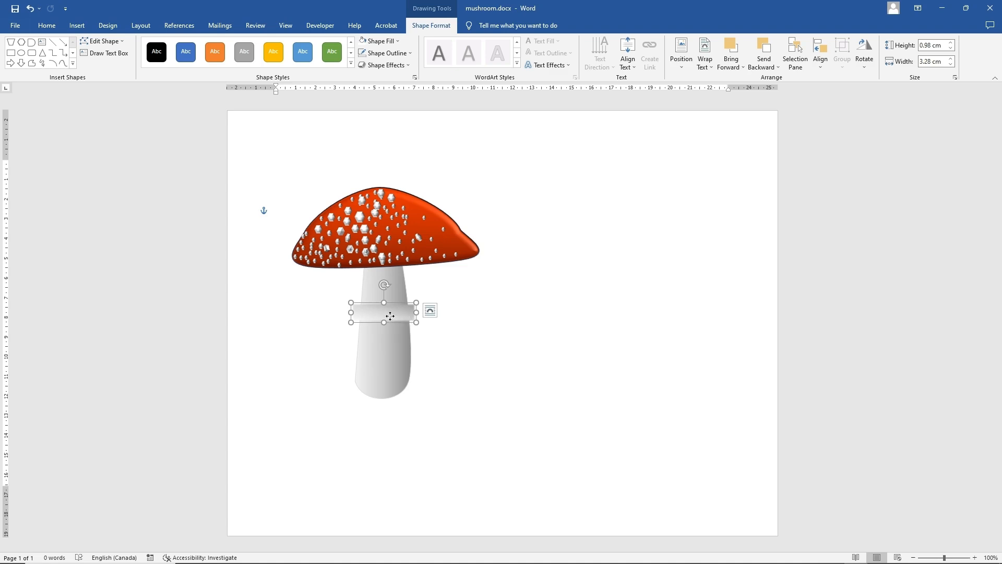
right_click(390, 316)
click(419, 408)
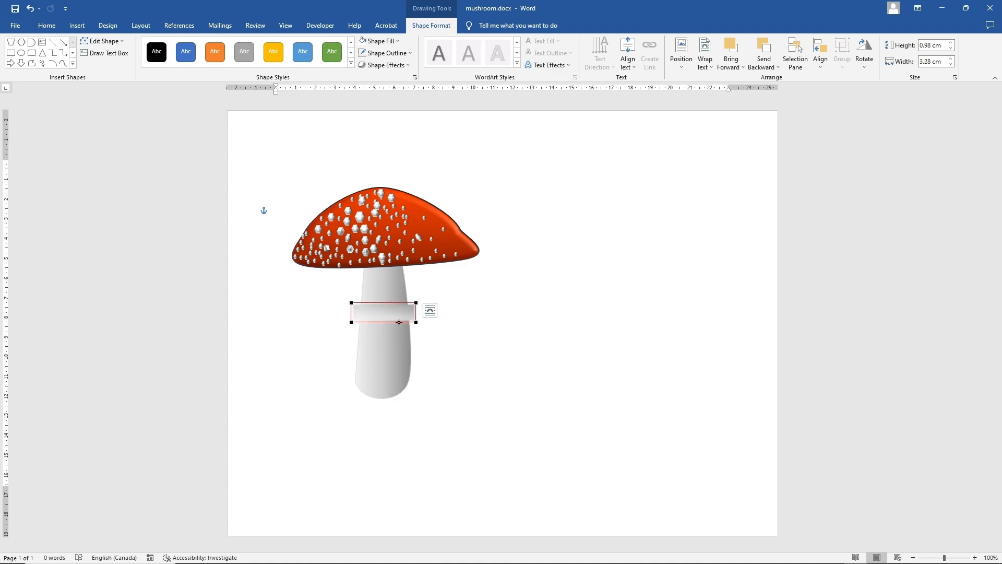
right_click(399, 322)
click(422, 330)
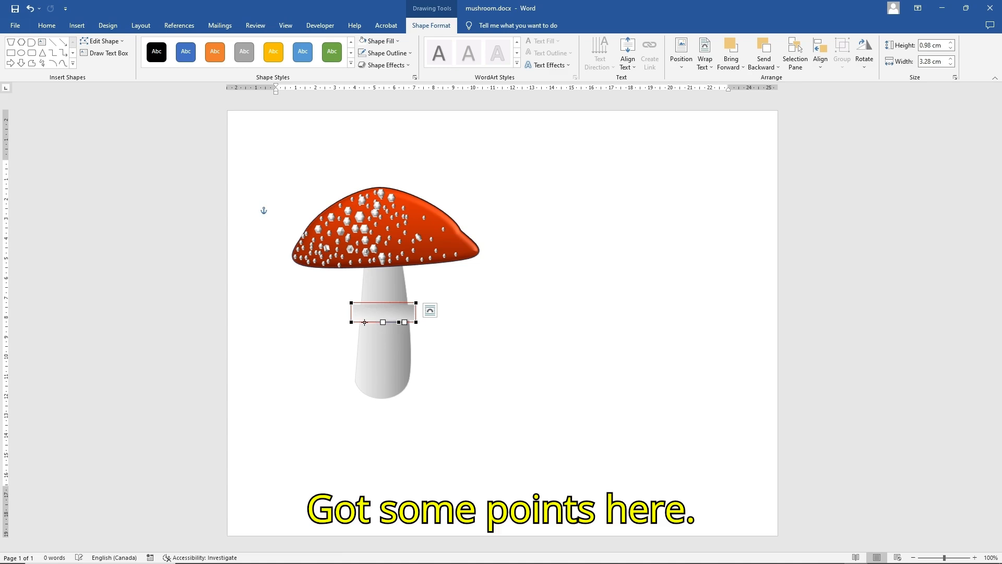
right_click(365, 322)
click(389, 330)
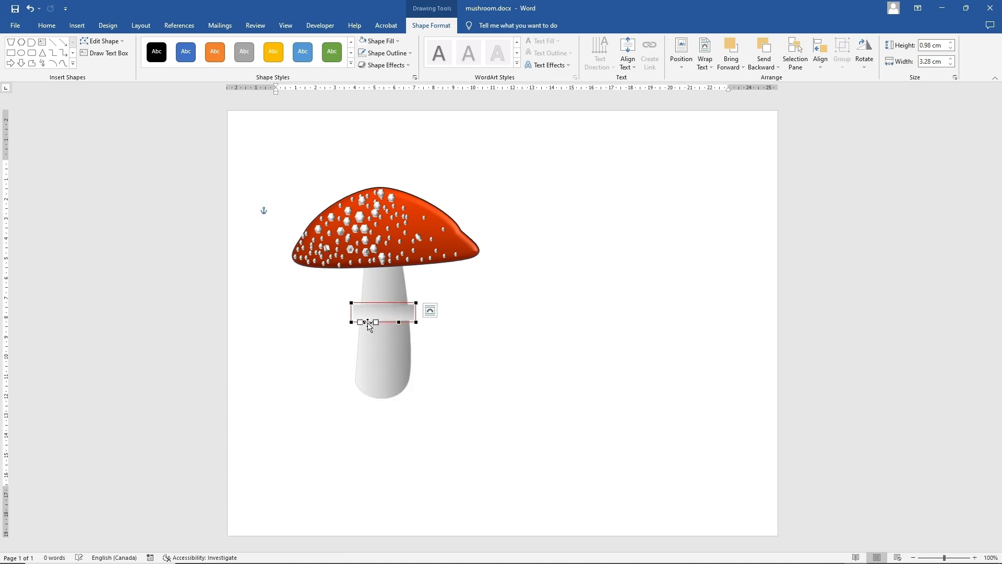
Step: Make the two added points on the apron's lower edge and both of its lower corners smooth points
right_click(366, 322)
click(402, 384)
right_click(398, 322)
click(428, 381)
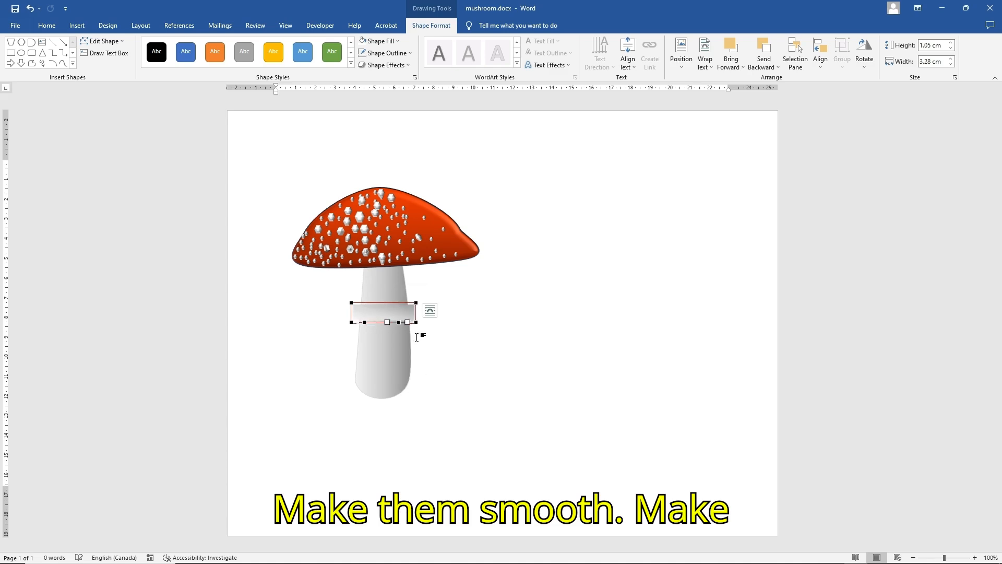
right_click(415, 323)
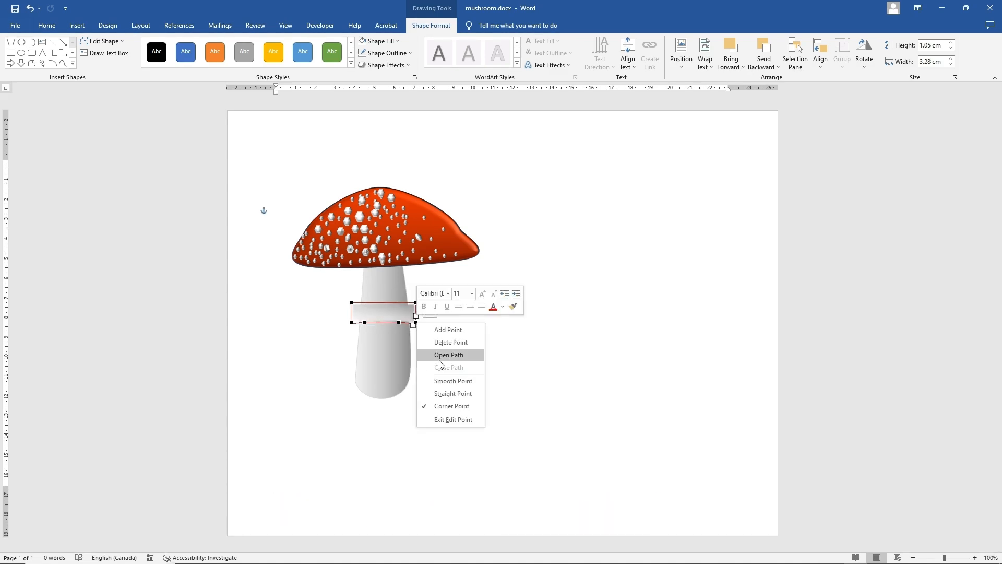
click(447, 381)
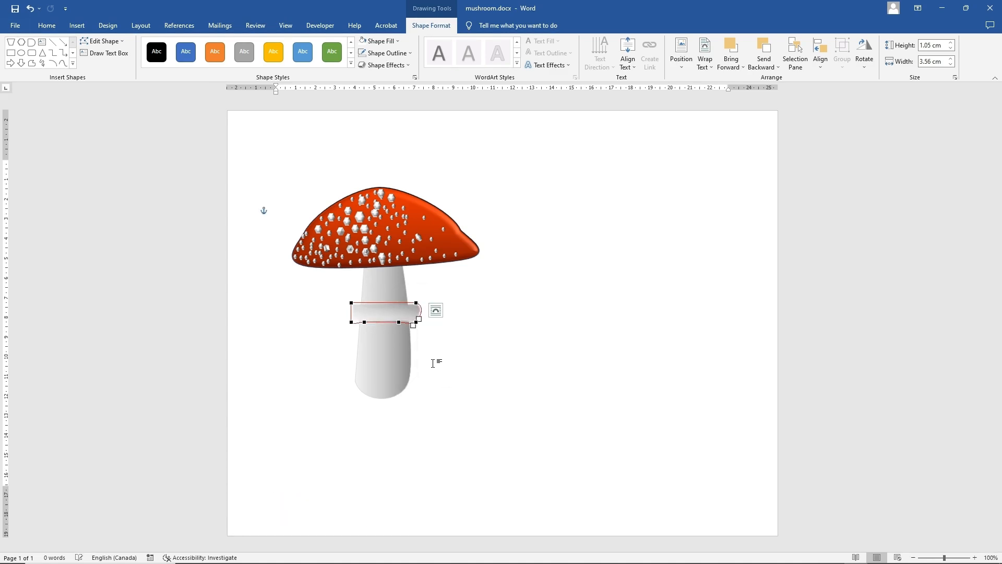
right_click(352, 323)
click(394, 383)
click(462, 346)
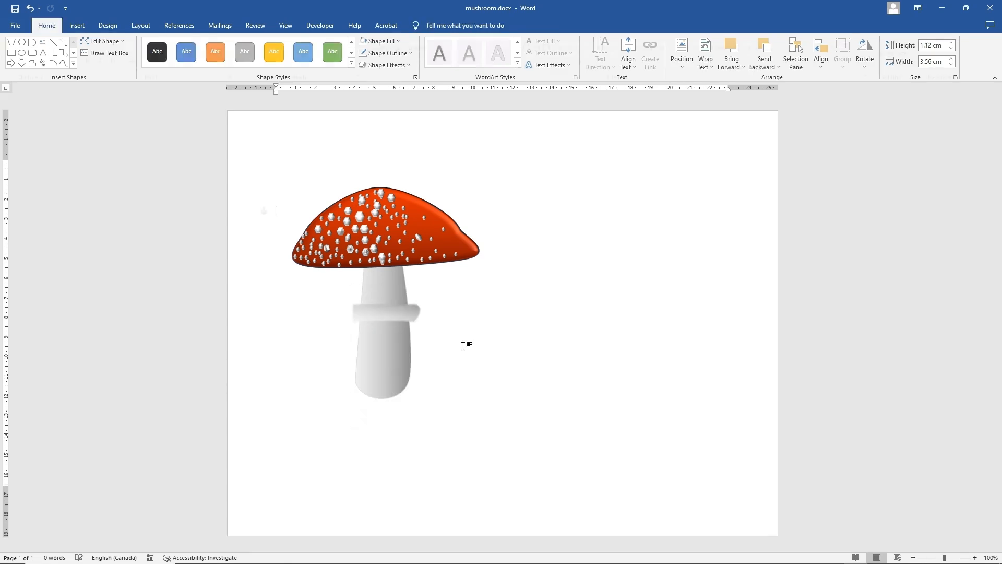
Step: Edit the apron's points, raising the left part of its lower edge and pulling in the lower right corner for a wavy hem
click(387, 316)
right_click(385, 315)
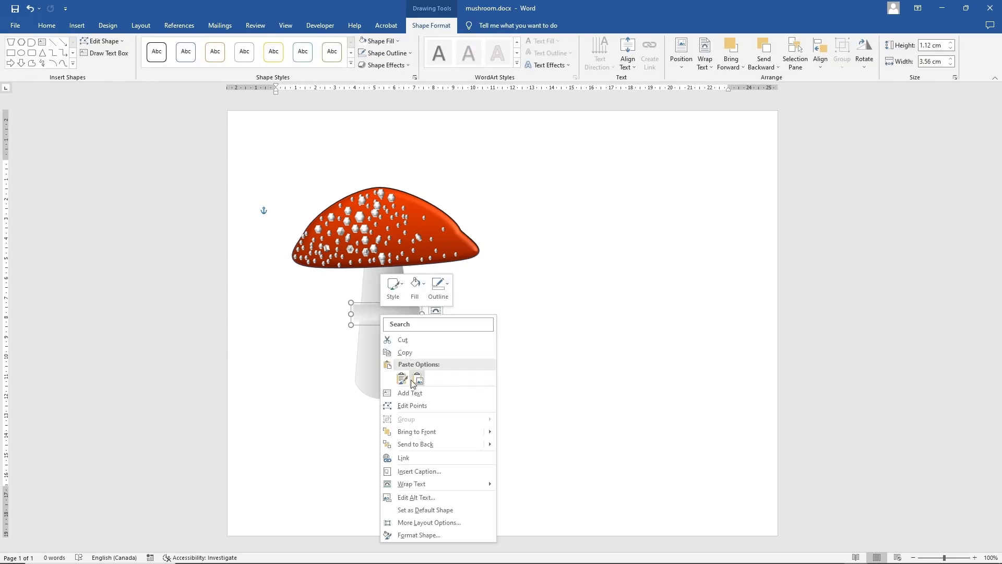
click(410, 406)
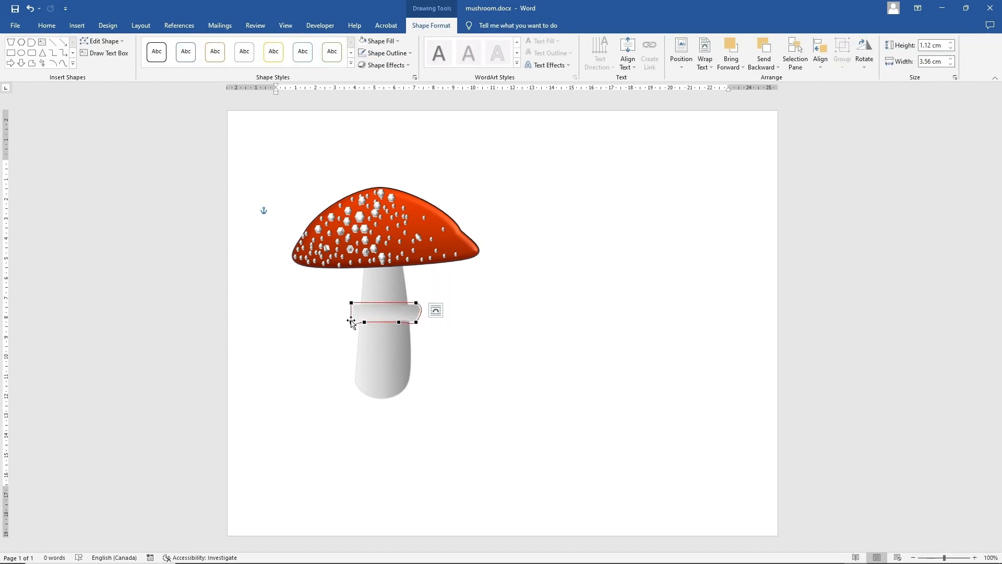
drag(351, 320, 350, 318)
drag(416, 322, 368, 315)
click(453, 337)
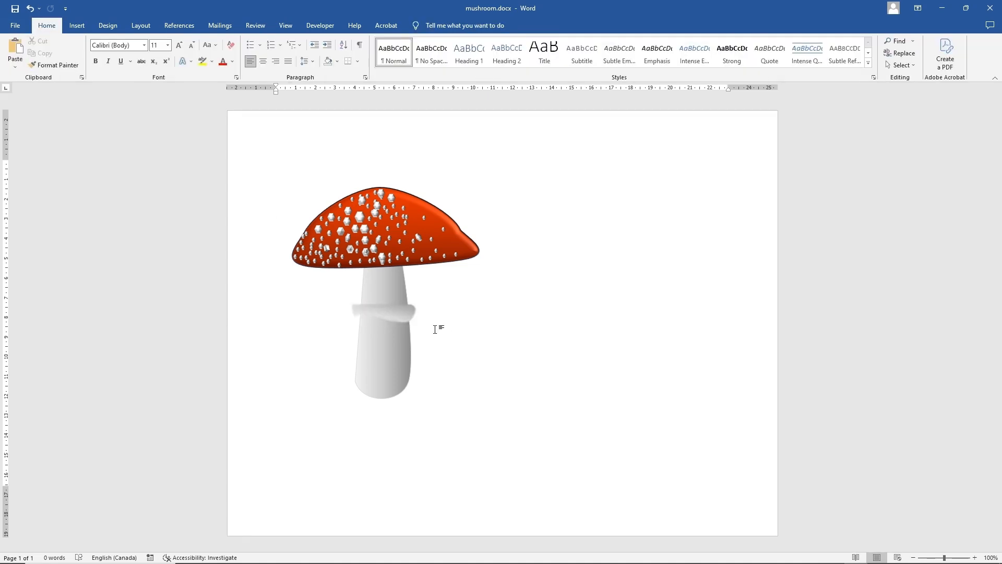
Step: Pull in the apron's left side until the shape is about 3.16 cm wide
click(365, 309)
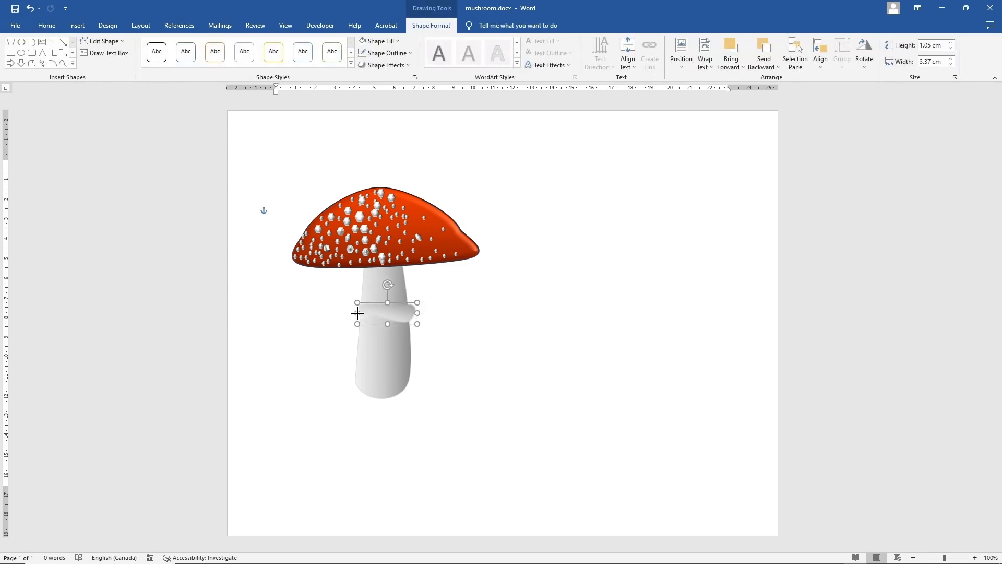
click(497, 321)
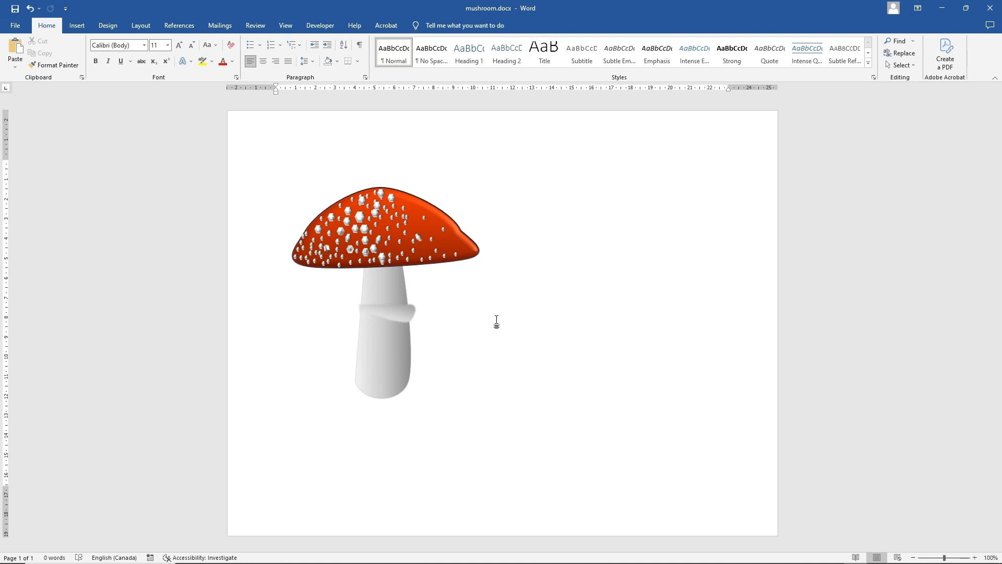
click(387, 310)
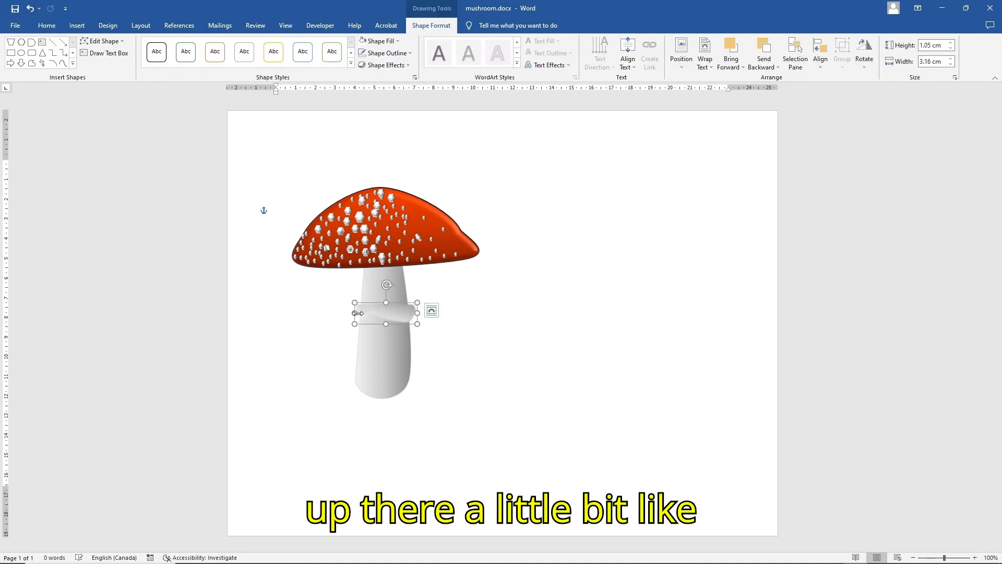
click(488, 320)
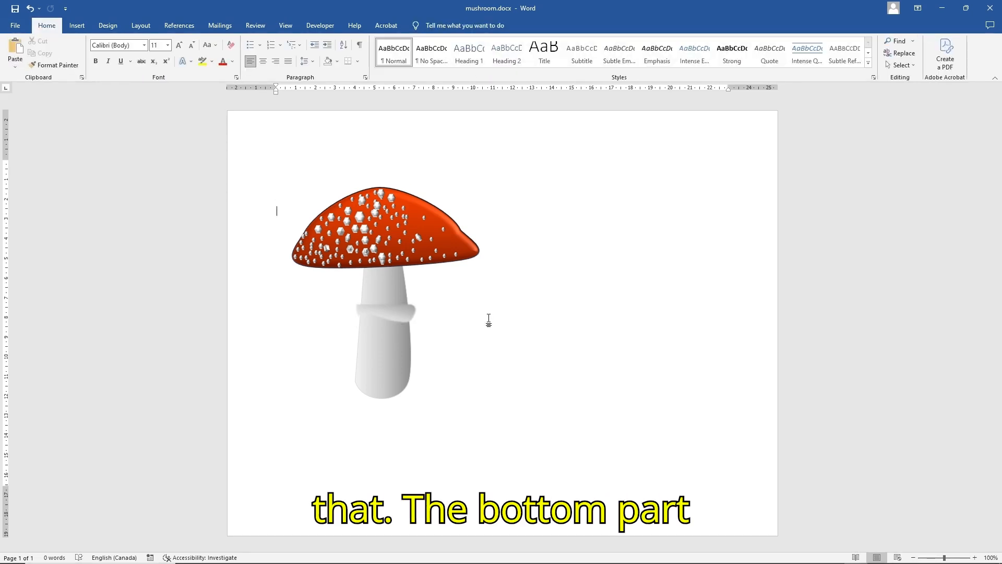
Step: Edit the stem's points, adding a point near the left end of the rounded base to make its lower edge uneven
click(378, 384)
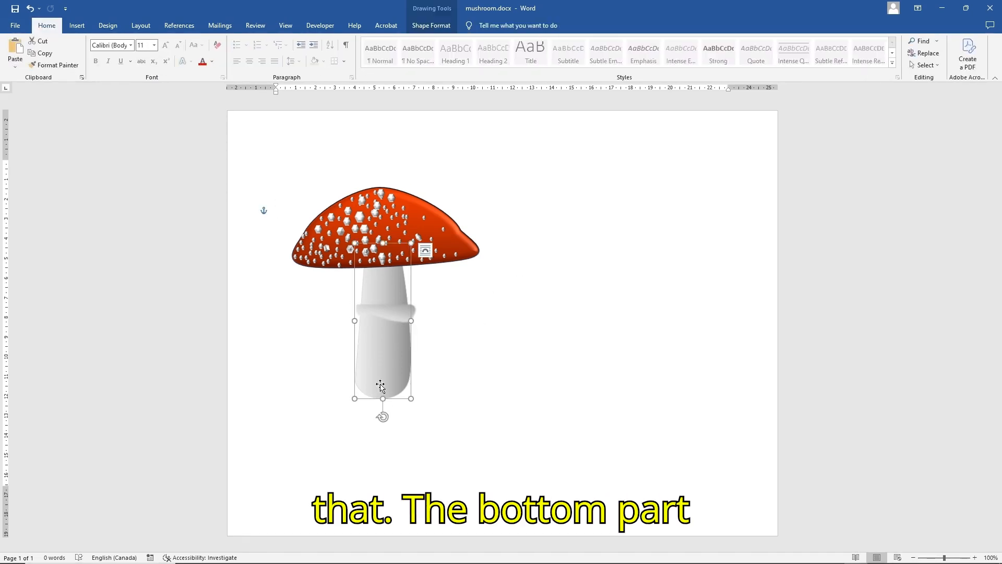
right_click(382, 375)
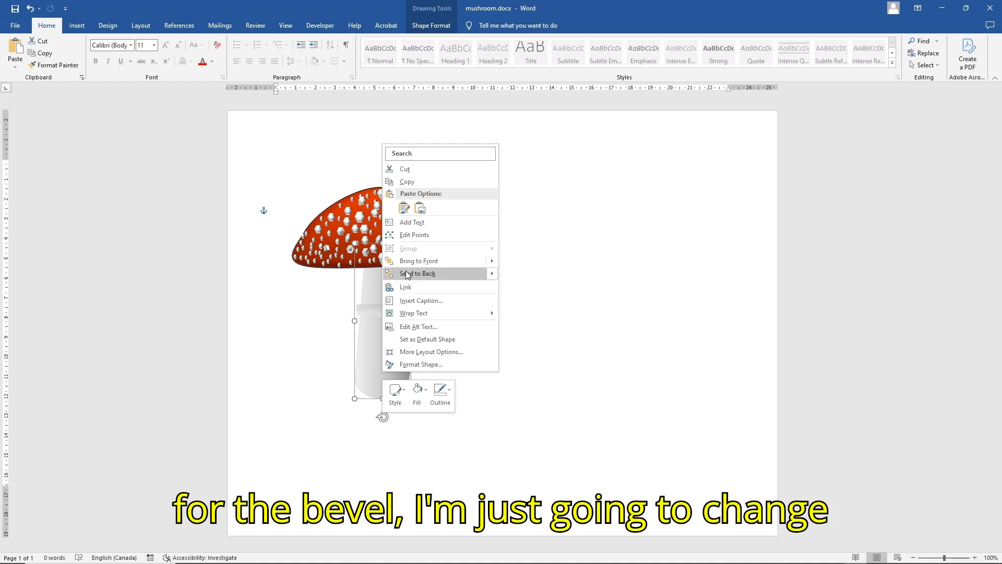
click(408, 235)
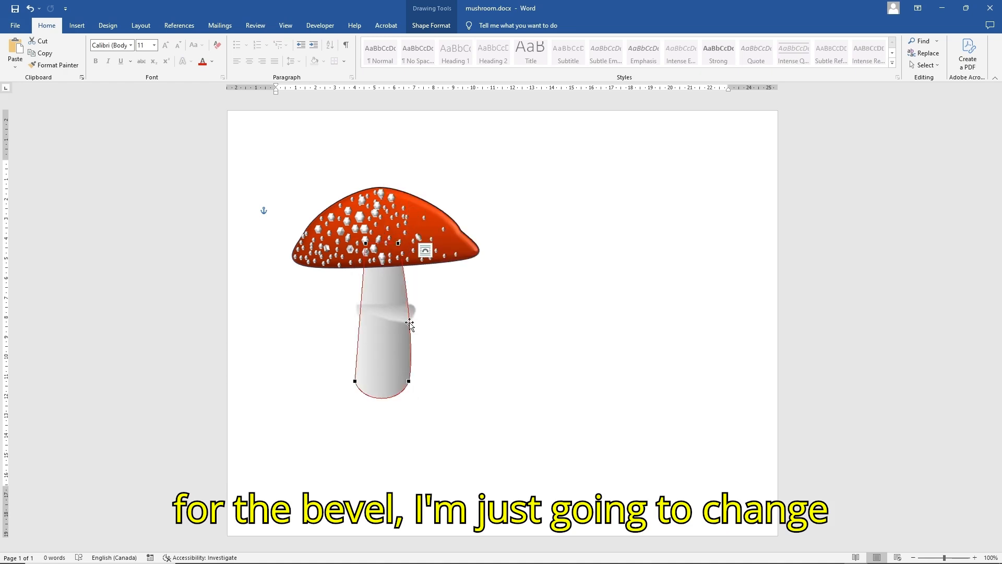
right_click(368, 396)
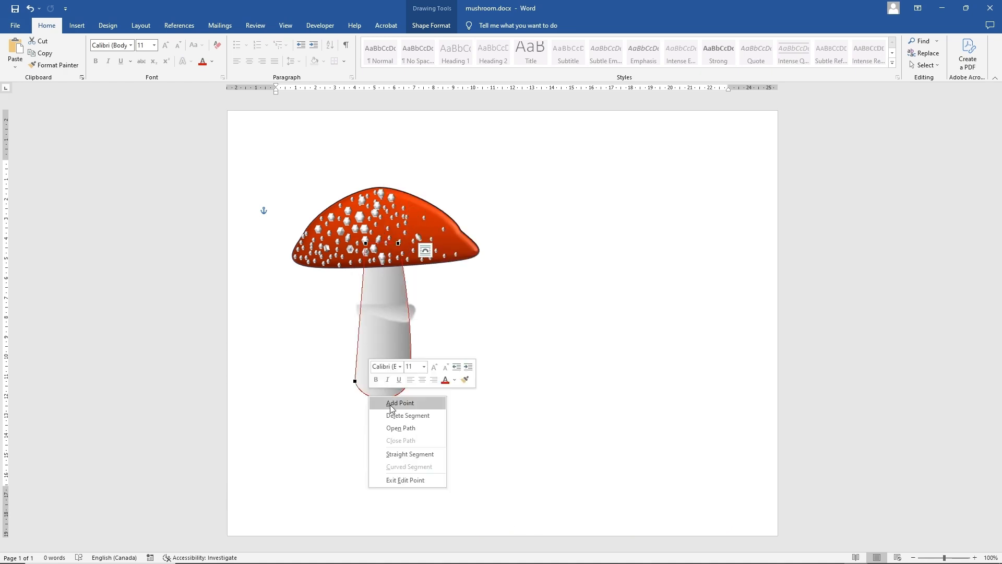
click(395, 402)
click(406, 400)
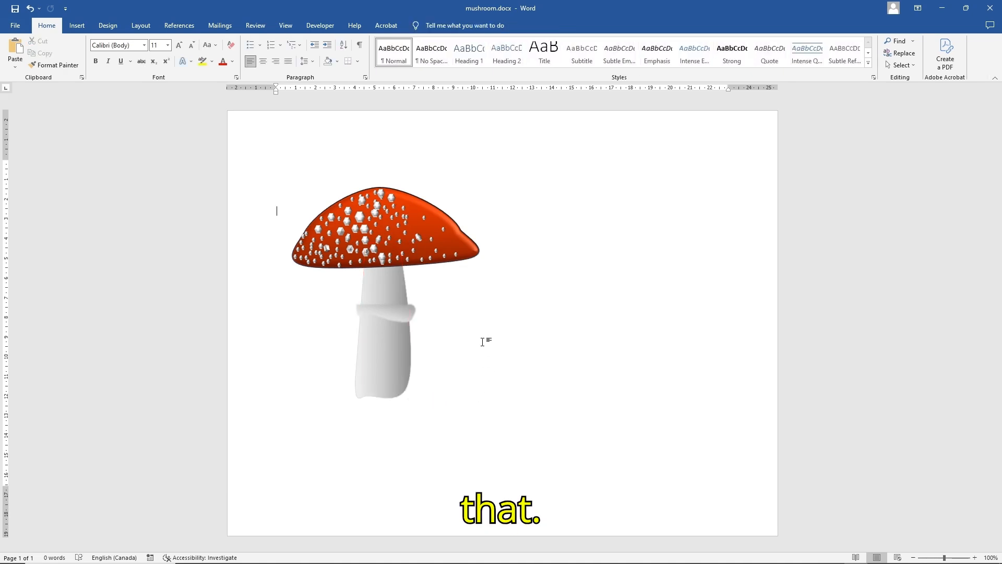
Step: Add a point at the middle of the stem's base and pull it slightly down
right_click(384, 397)
click(394, 400)
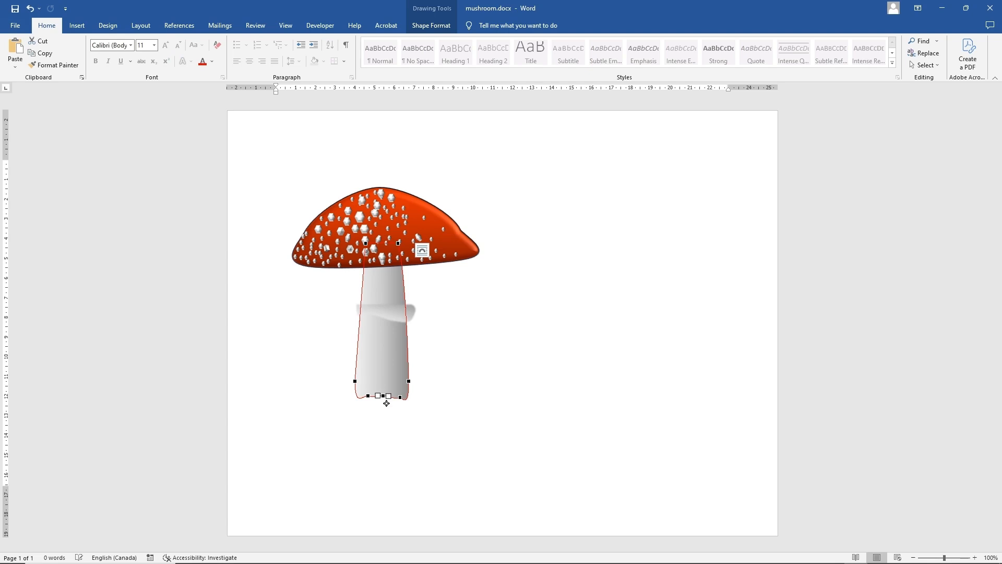
drag(386, 403, 385, 401)
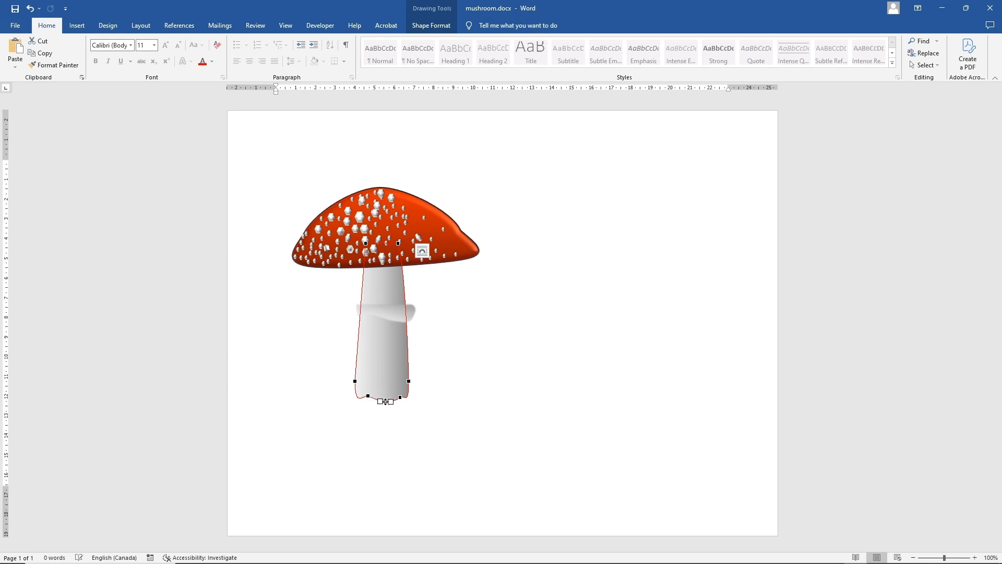
click(412, 421)
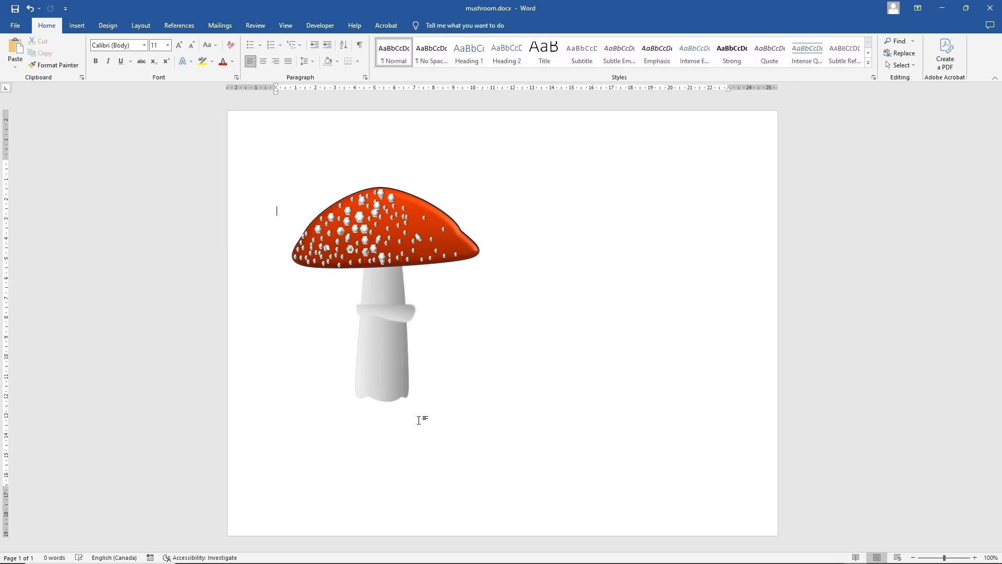
Step: Rework the lower right of the stem's base, undo the sharp corner to leave it rounded, and move the apron slightly down the stem
click(394, 389)
right_click(394, 389)
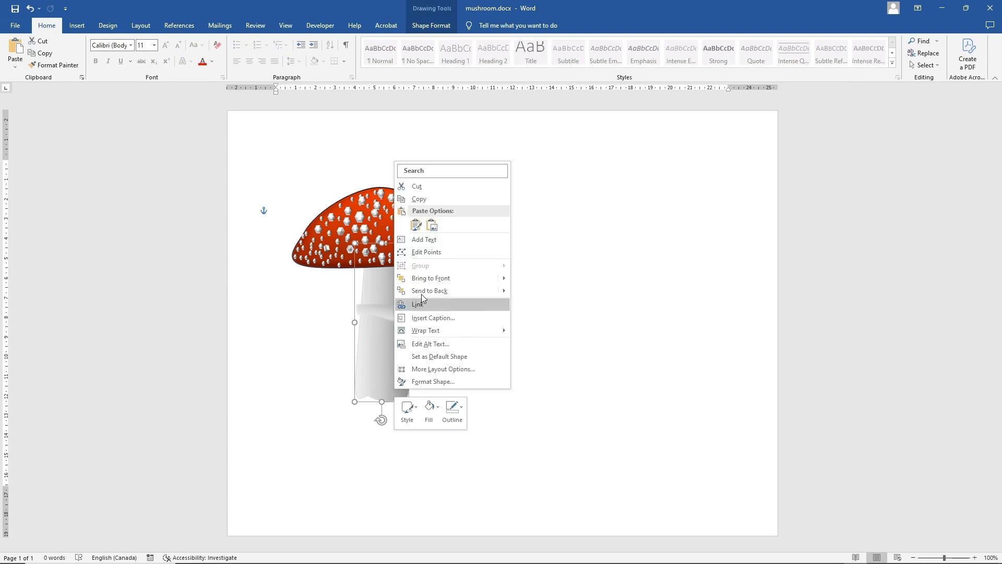
click(418, 249)
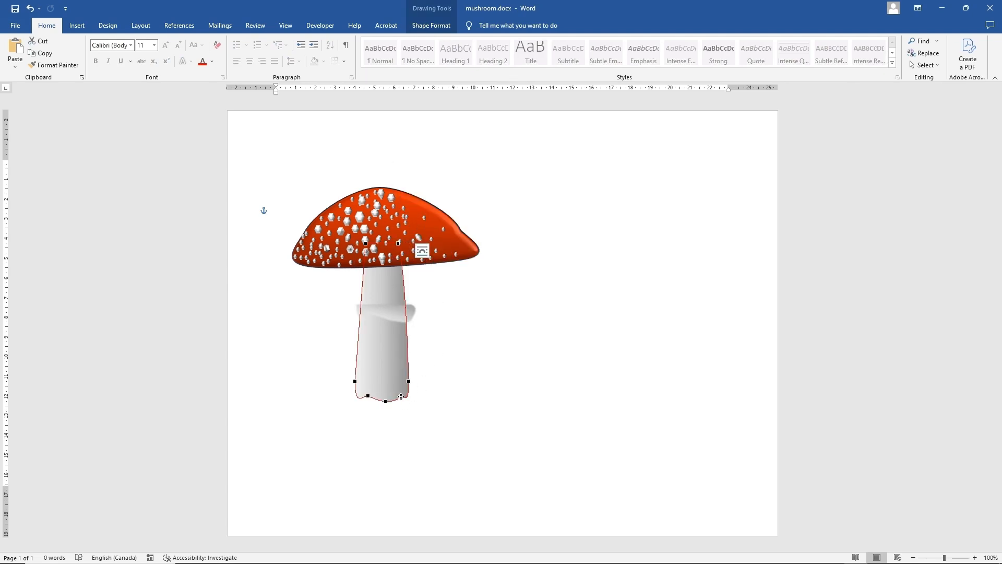
click(412, 417)
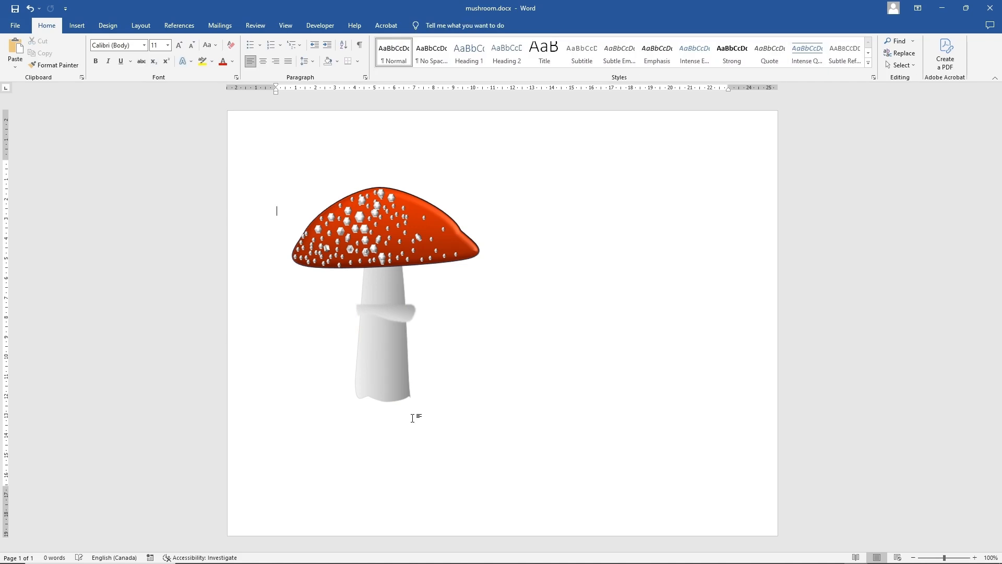
key(ctrl+z)
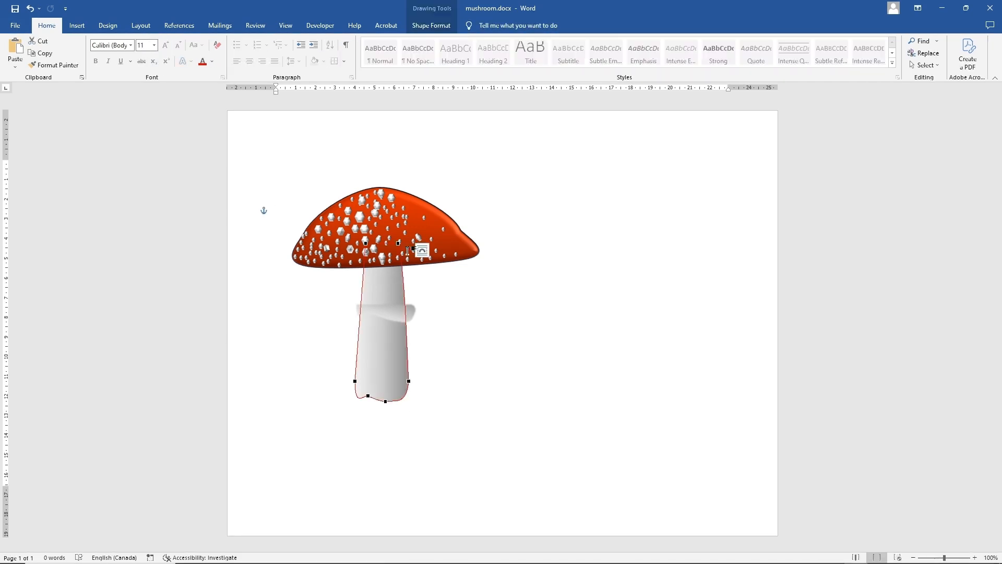
click(471, 227)
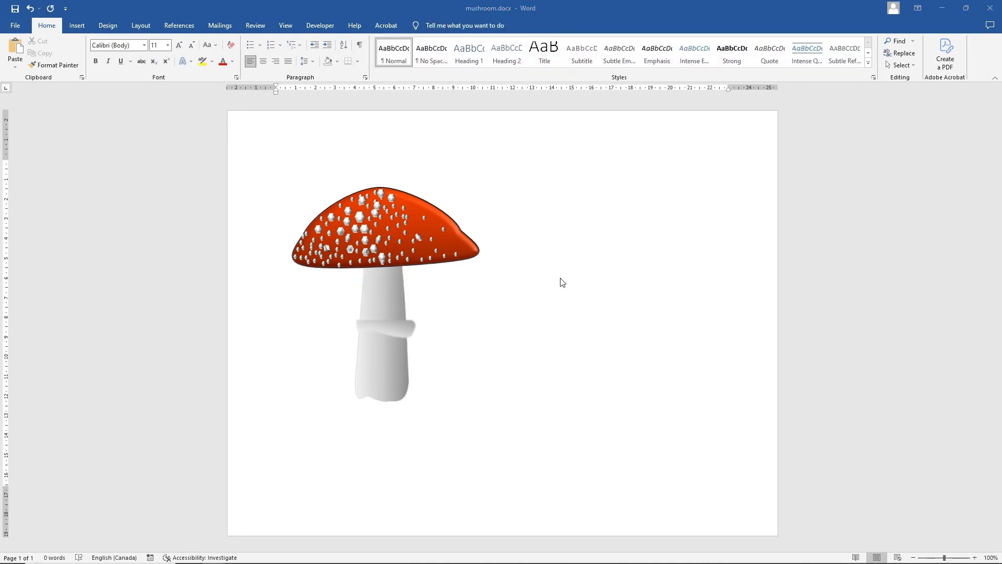
Step: Apply the outer shadow Offset: Bottom Right to the stem and the apron together
click(382, 294)
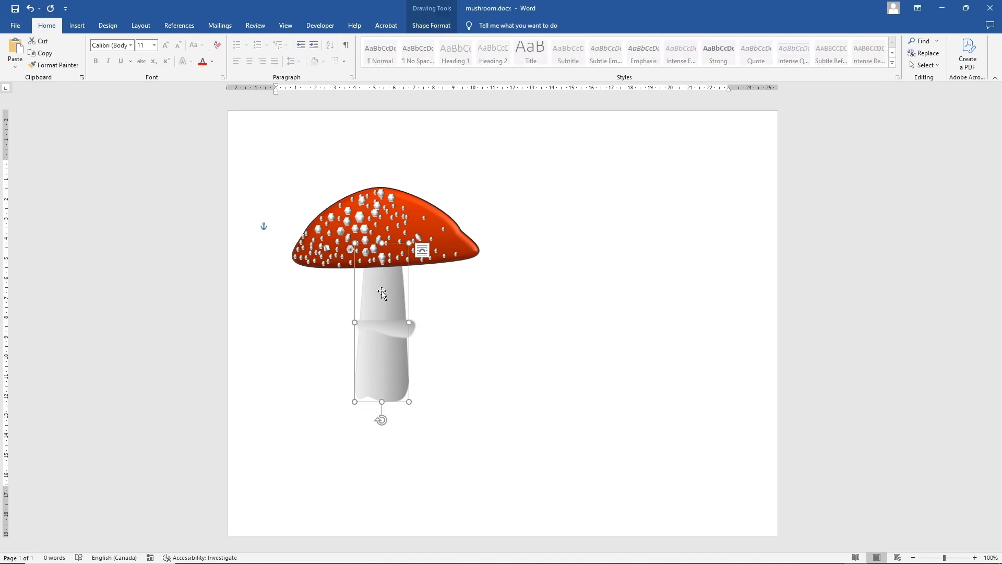
shift+click(393, 328)
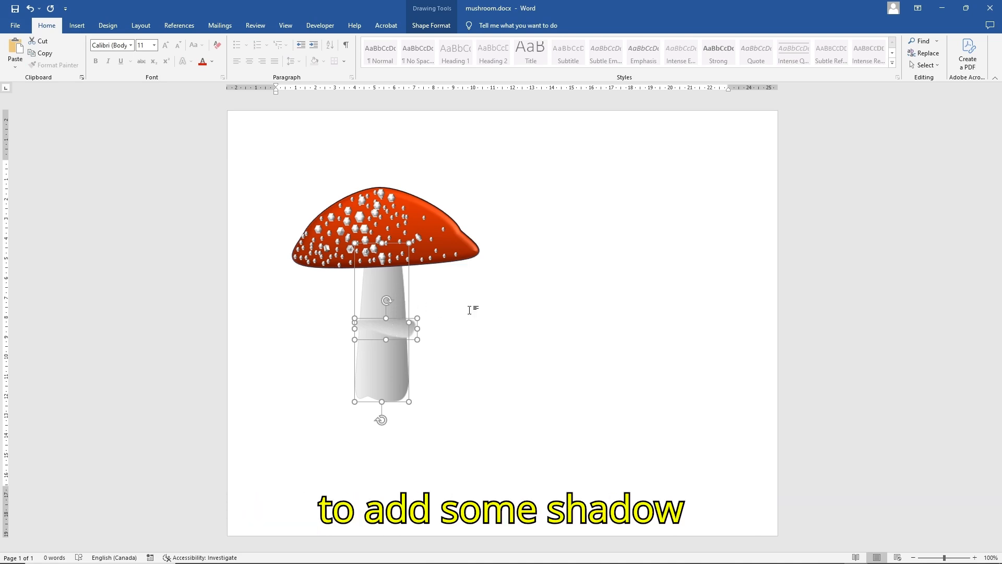
click(436, 26)
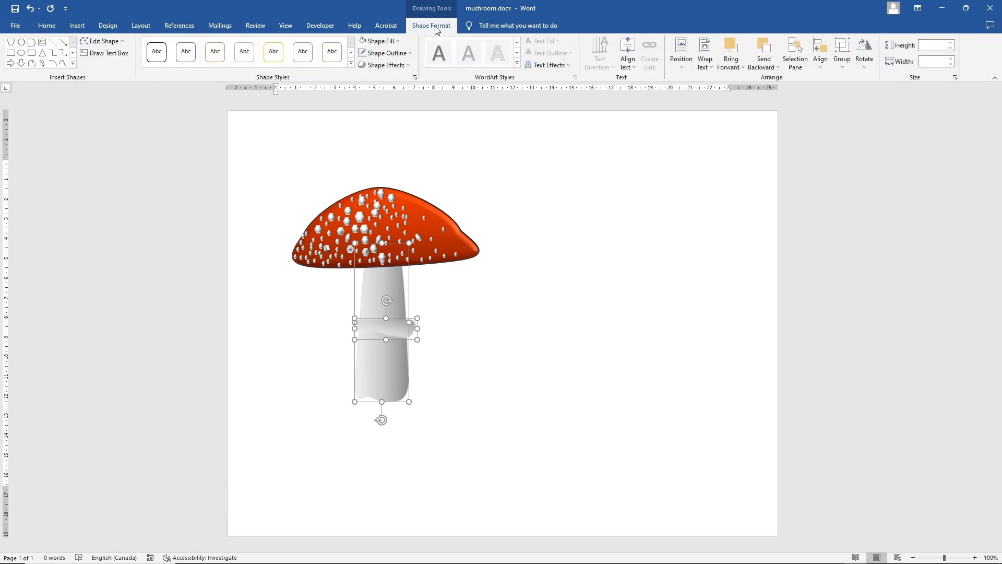
click(384, 64)
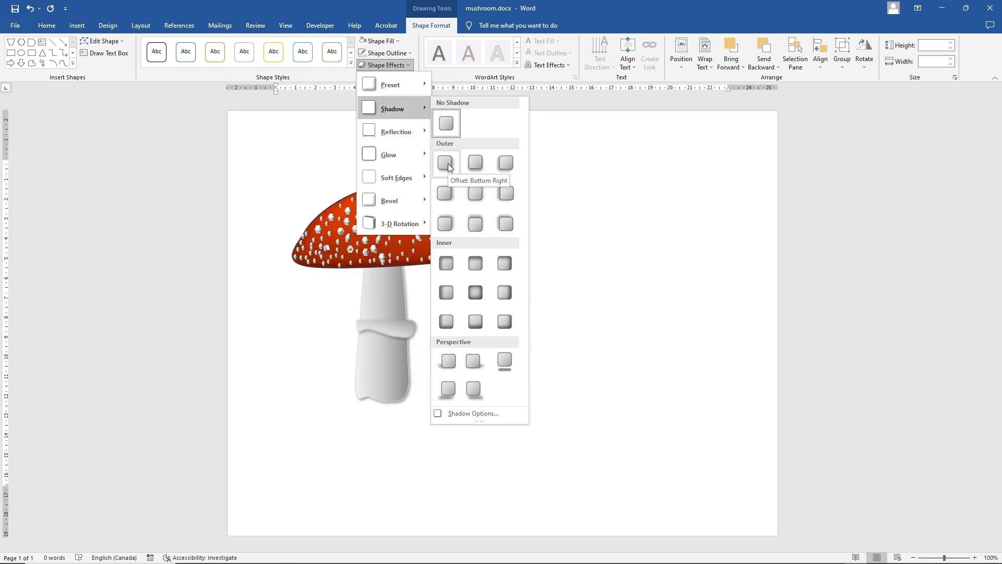
click(447, 162)
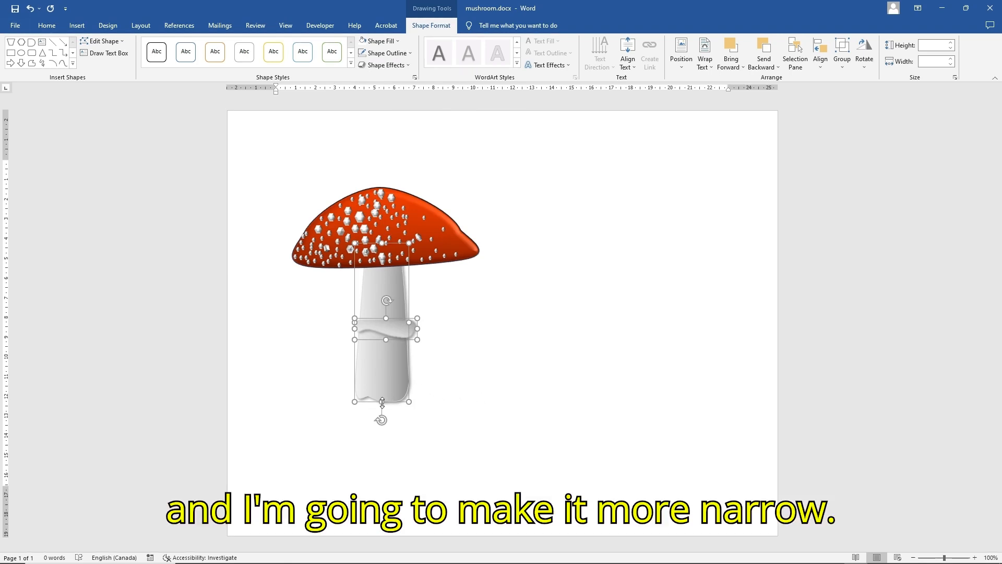
Step: Shorten the stem slightly, reduce the apron's height to about 0.85 cm and move the apron up the stem
drag(382, 402, 382, 388)
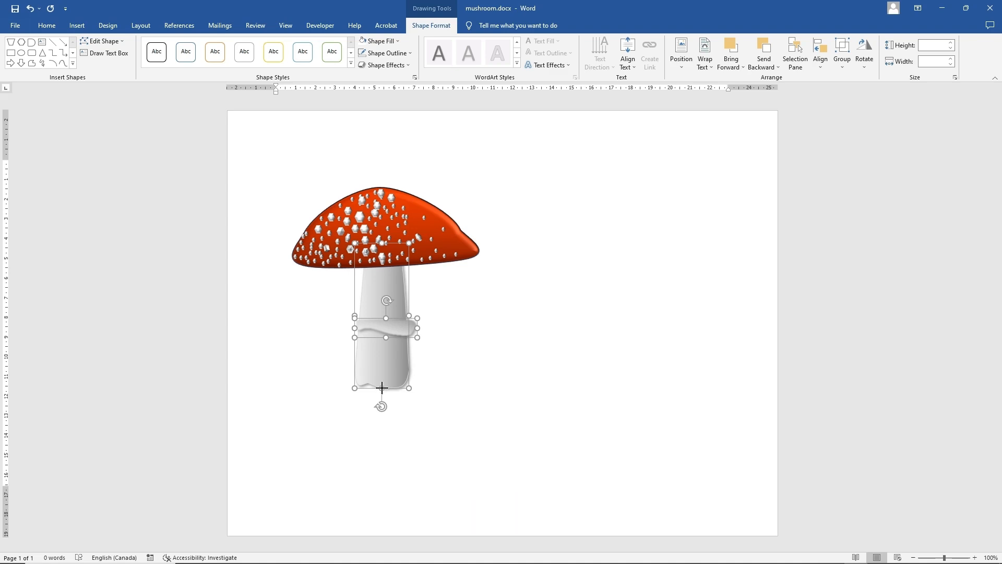
click(381, 388)
mouse_move(386, 336)
mouse_down()
mouse_move(386, 288)
mouse_move(385, 320)
mouse_up()
click(476, 341)
click(384, 331)
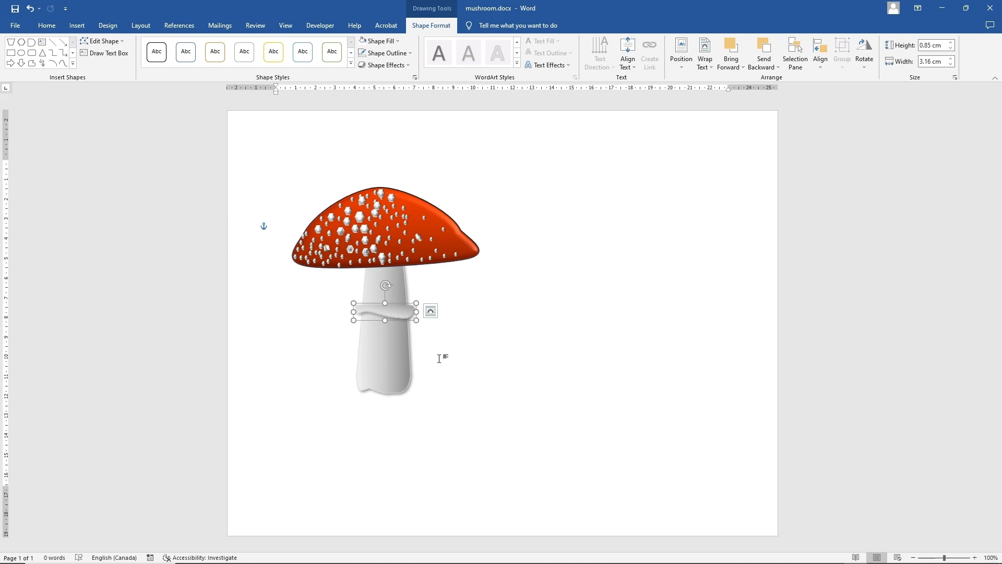
Step: Add a point on the stem's right edge just below the apron and pull it slightly outward, widening the stem to about 2.83 cm
click(391, 352)
right_click(390, 351)
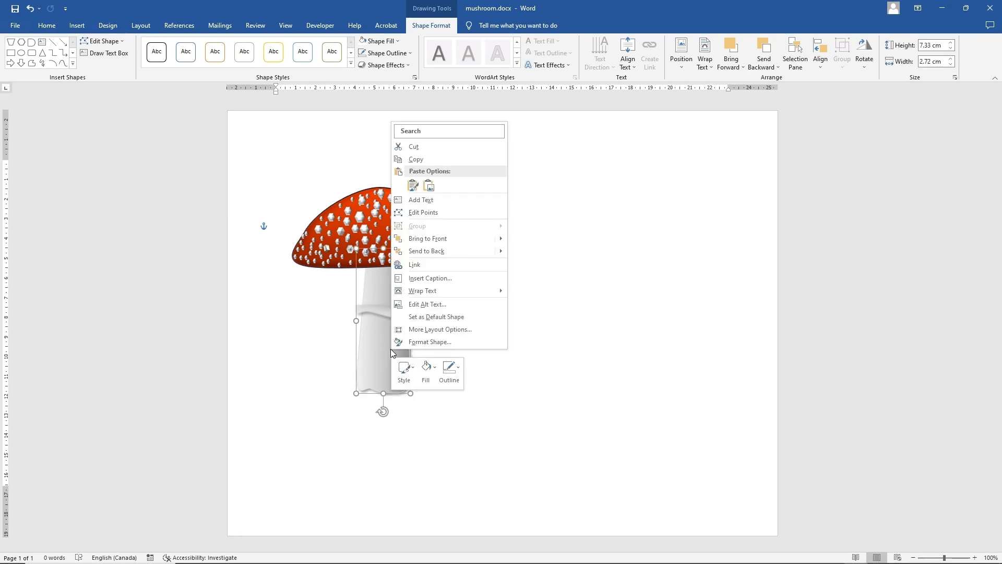
click(439, 213)
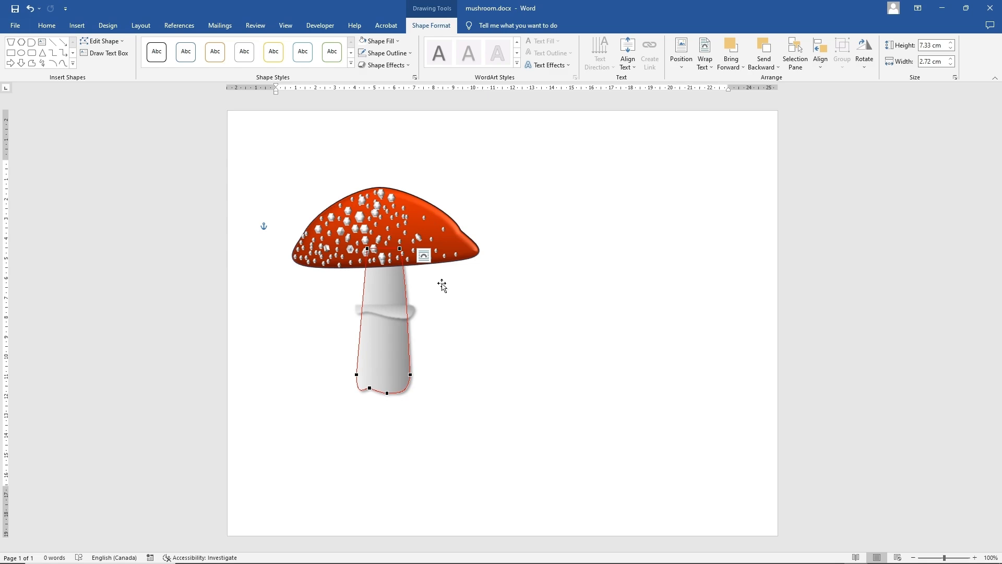
right_click(407, 329)
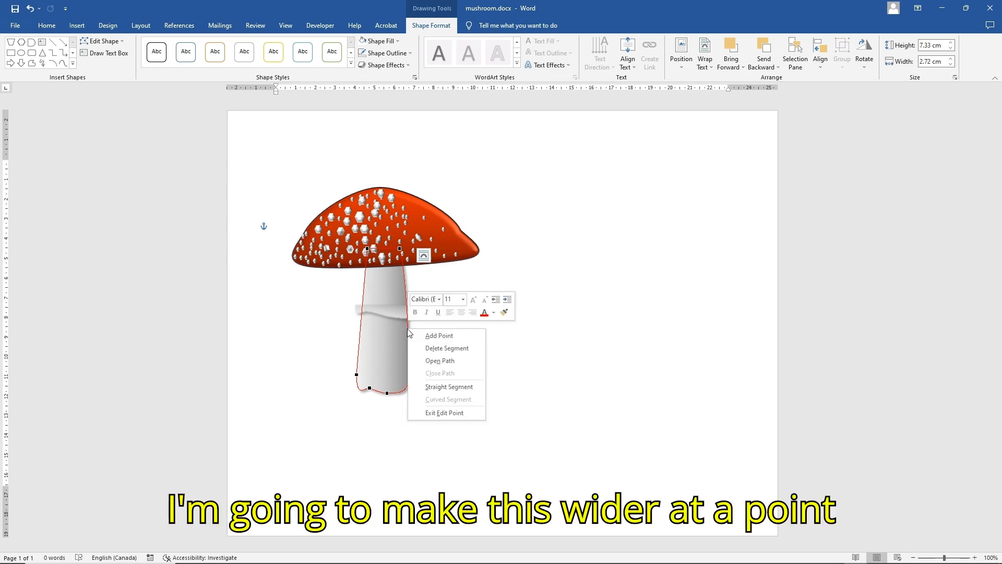
click(428, 336)
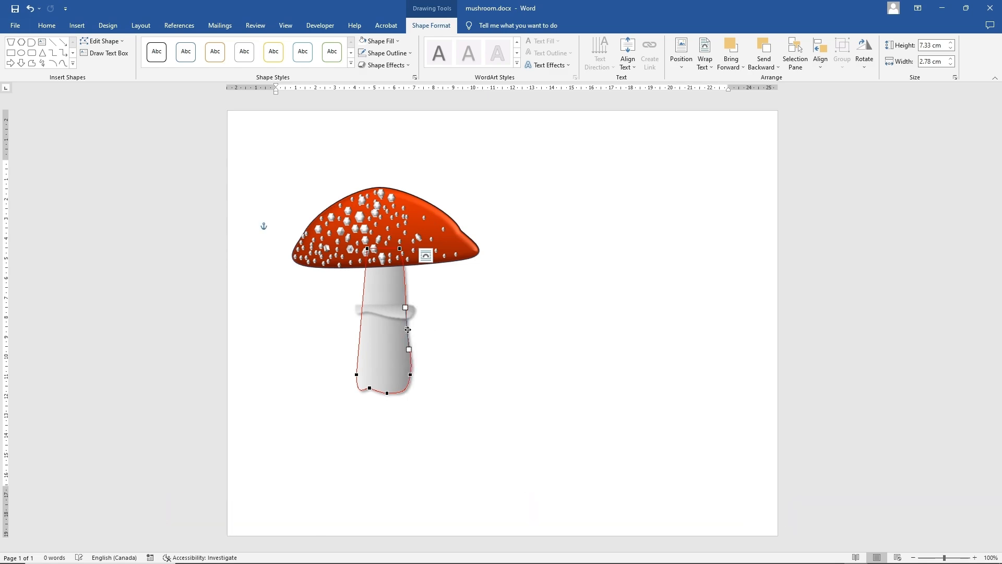
drag(408, 330, 411, 328)
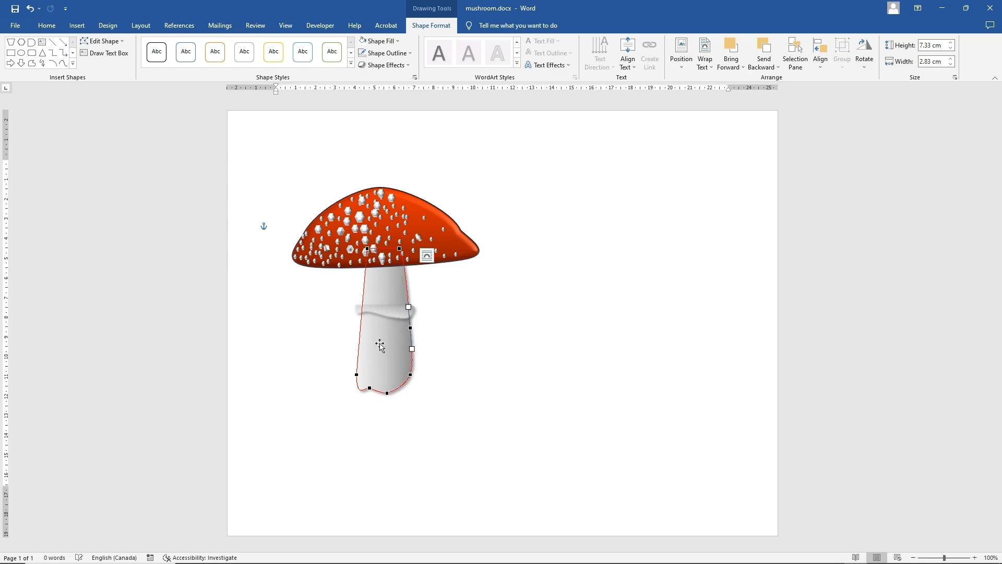
click(489, 342)
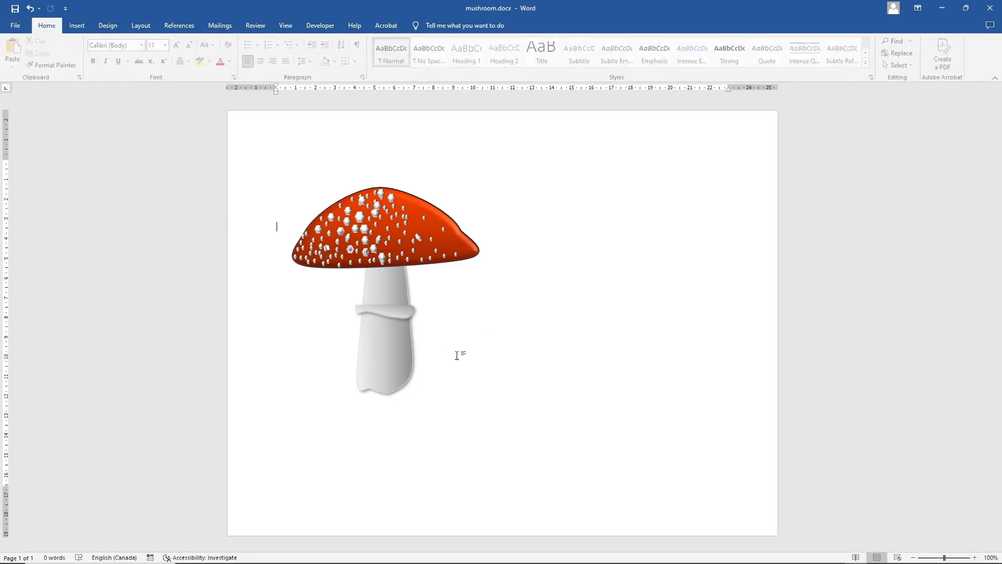
Step: Add a point on the stem's left edge just below the apron and pull it slightly outward
right_click(371, 339)
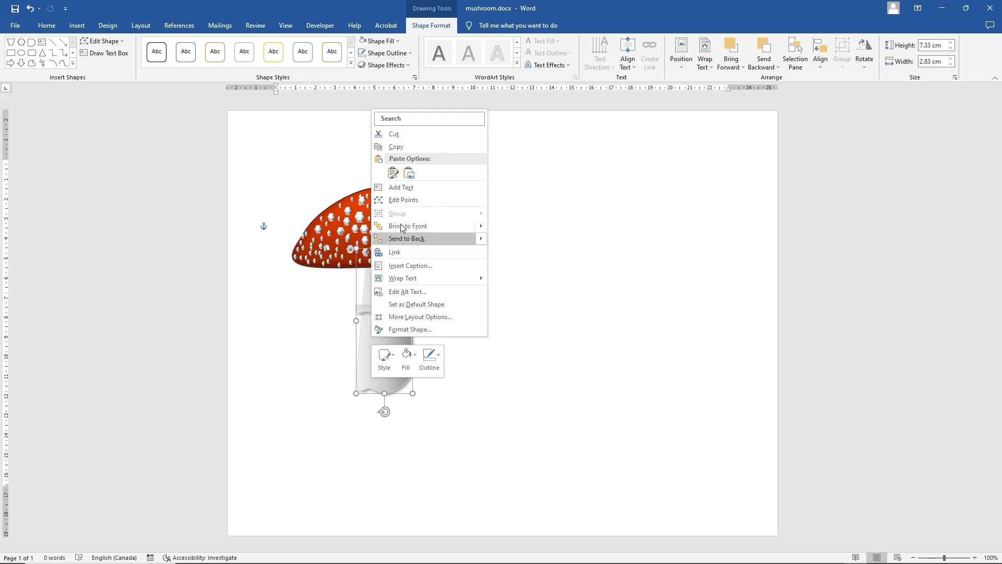
click(409, 204)
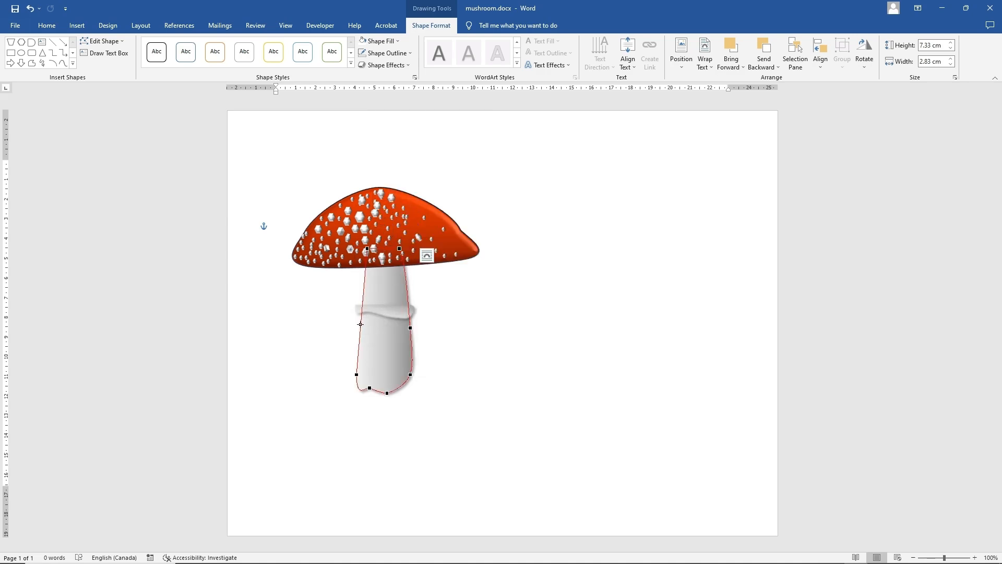
right_click(360, 324)
click(390, 332)
drag(361, 328, 357, 327)
click(480, 329)
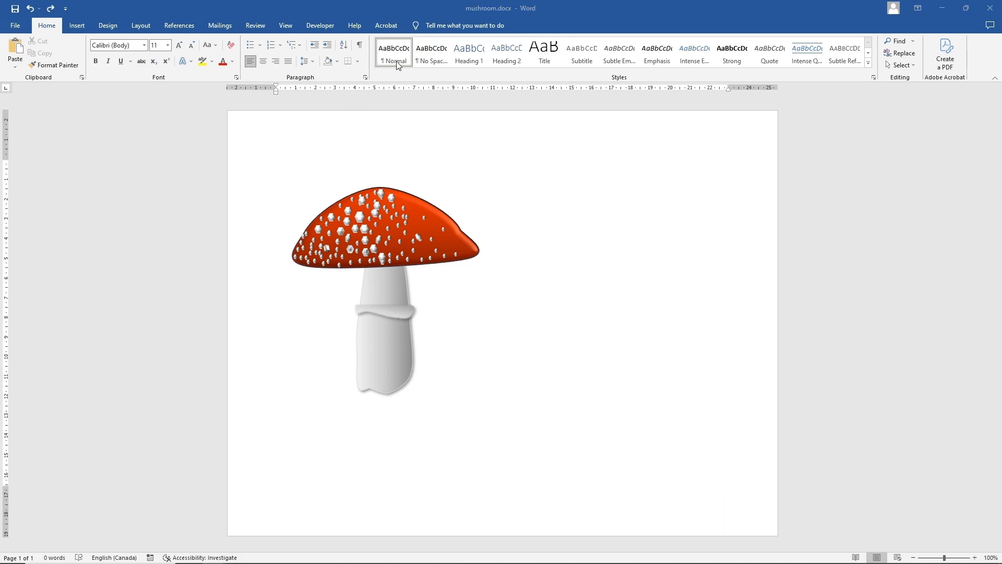
Step: Select the cap, all its spots, the stem and the apron together and group them into one object
click(899, 65)
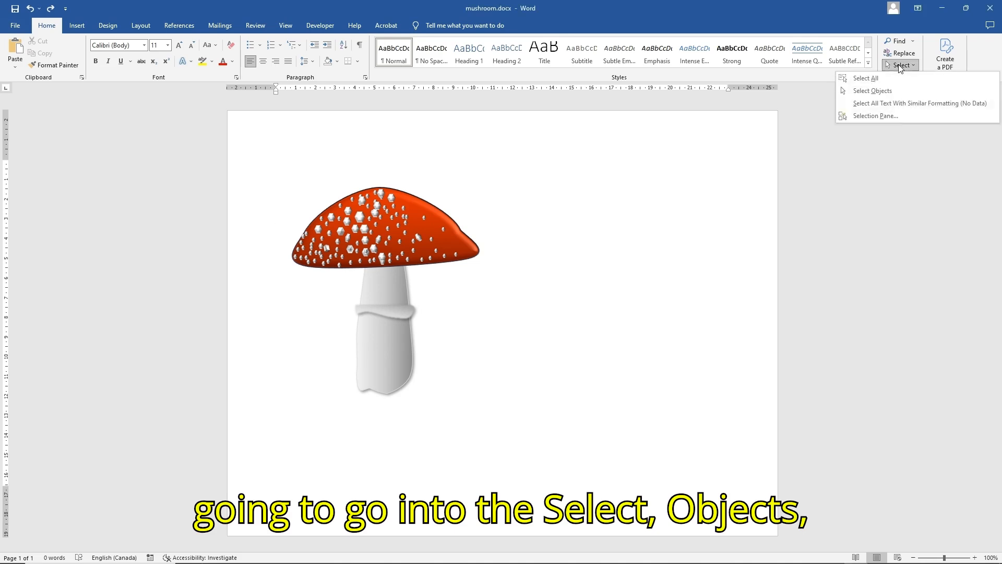
click(882, 92)
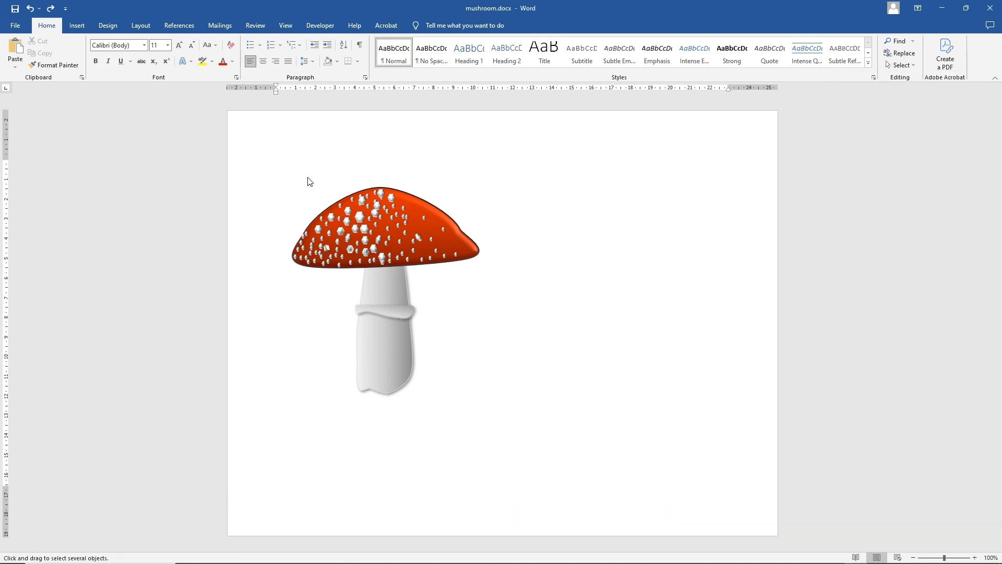
drag(260, 155, 505, 429)
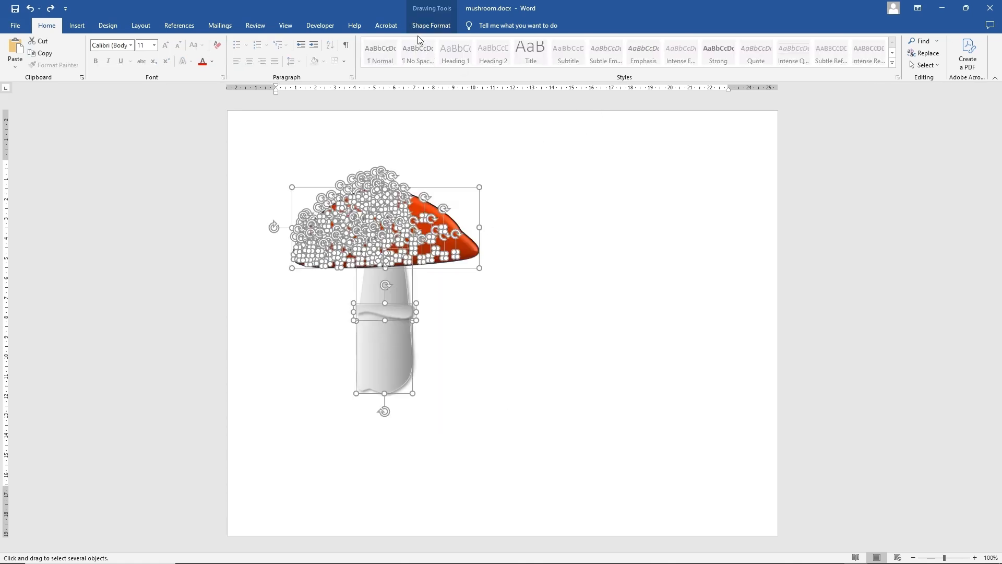
click(420, 26)
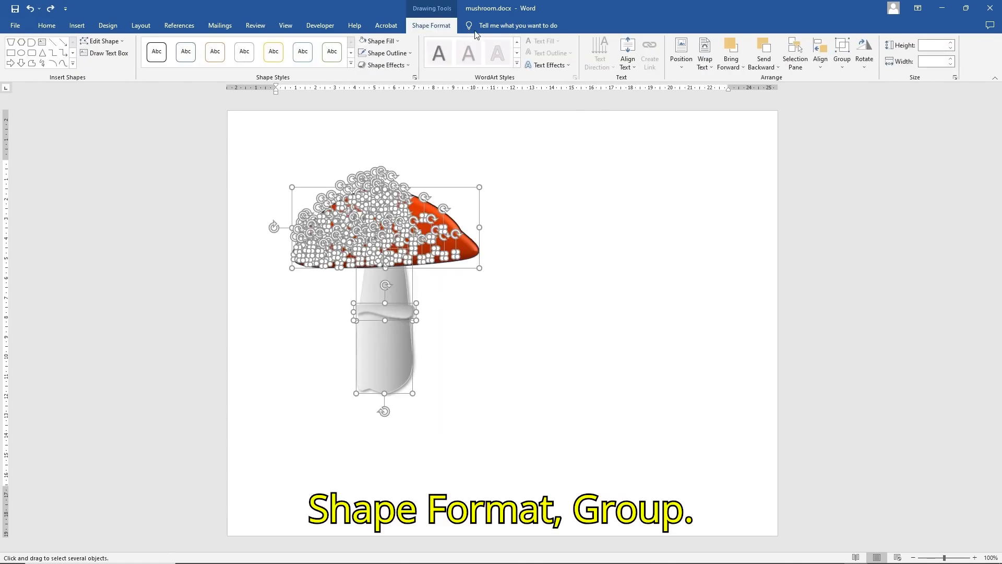
click(848, 49)
click(855, 80)
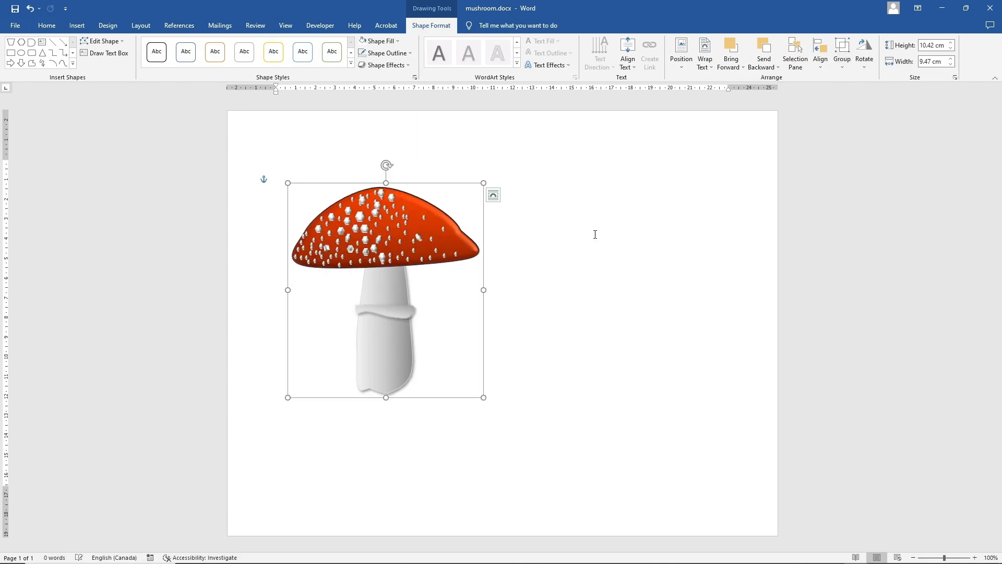
Step: View the grouped mushroom's layout options, leave them as set, and move the group to the horizontal middle of the page
click(493, 195)
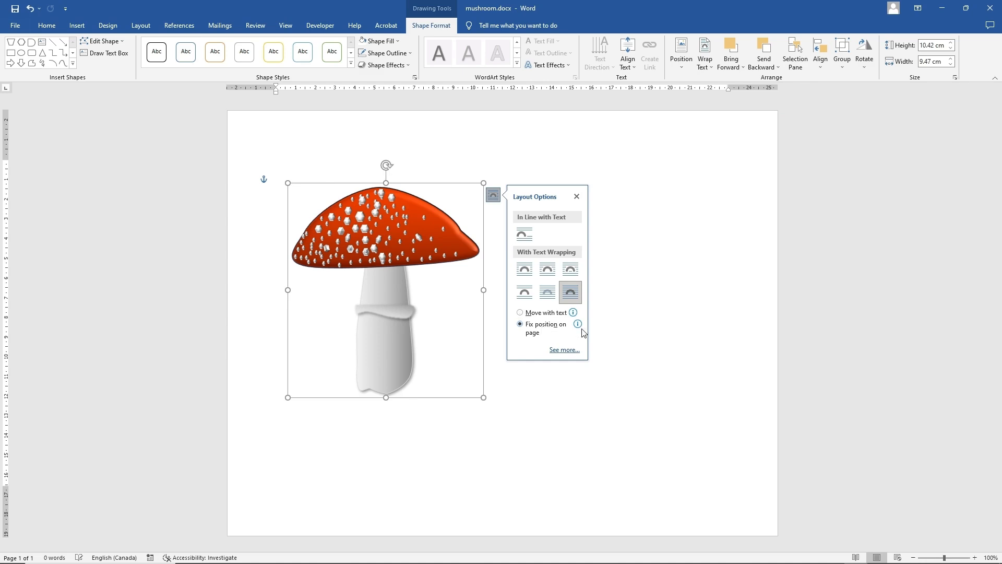
click(605, 303)
click(424, 218)
drag(424, 219, 649, 228)
click(649, 228)
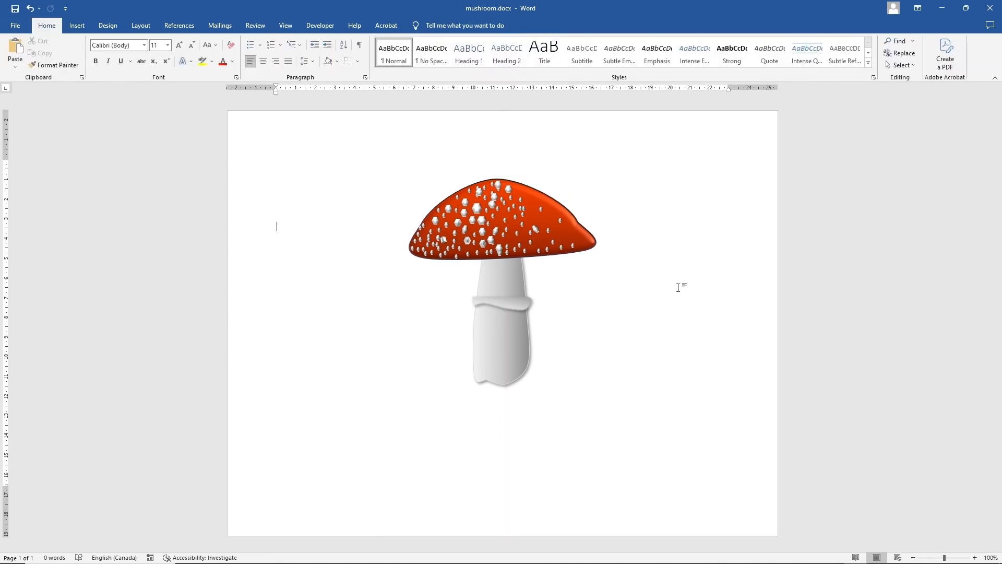